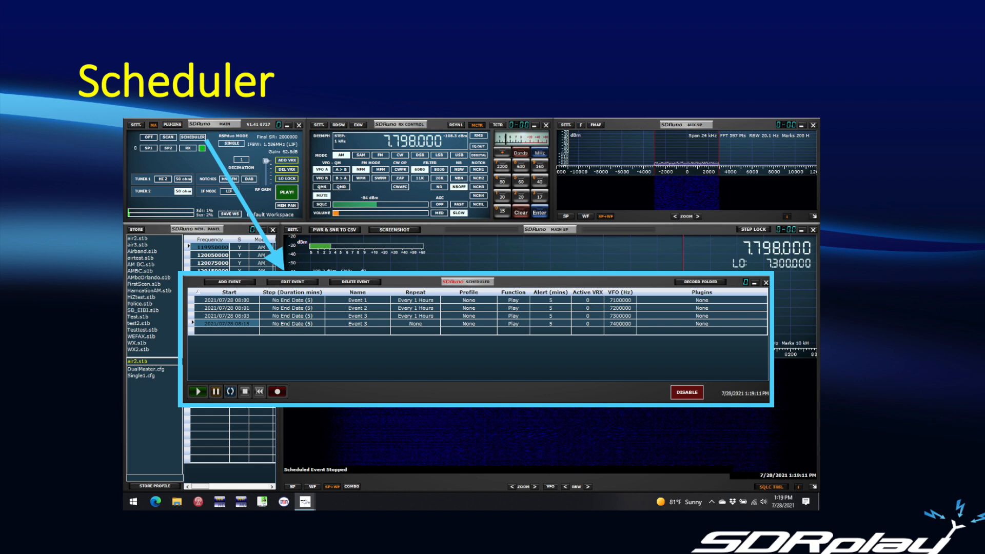
key("Right")
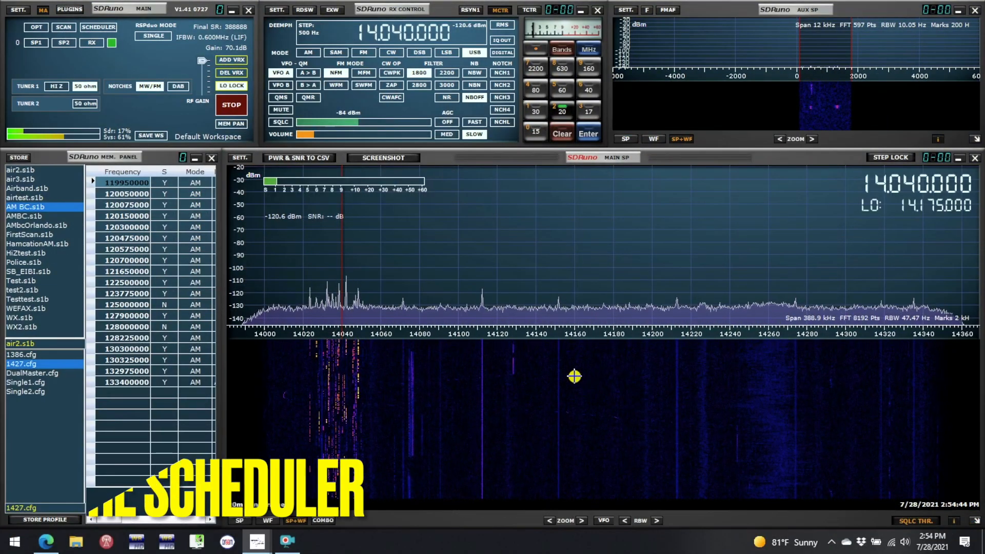
Stop the receiver and open the Scheduler, moving its window below the main controls
left_click(228, 106)
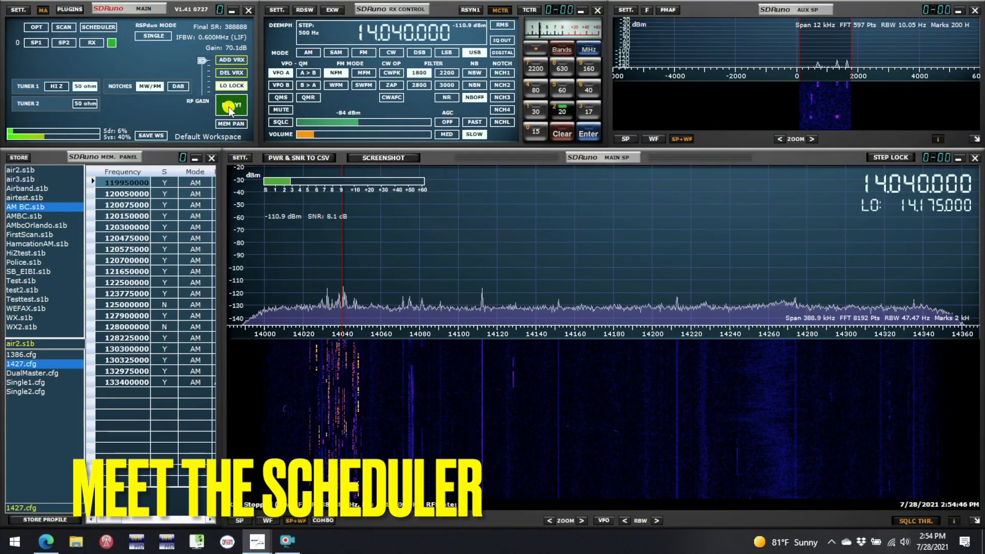
left_click(100, 26)
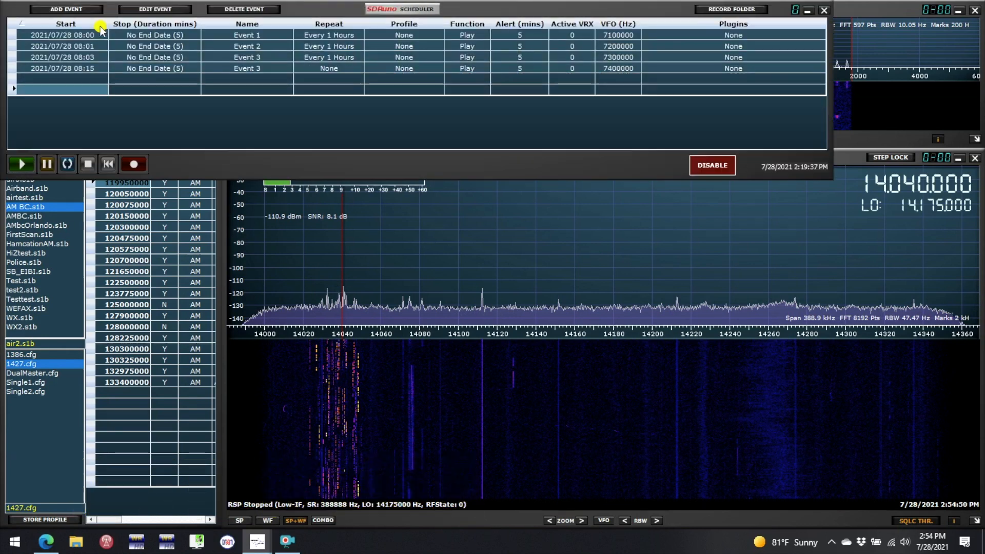
left_click_drag(399, 6, 450, 172)
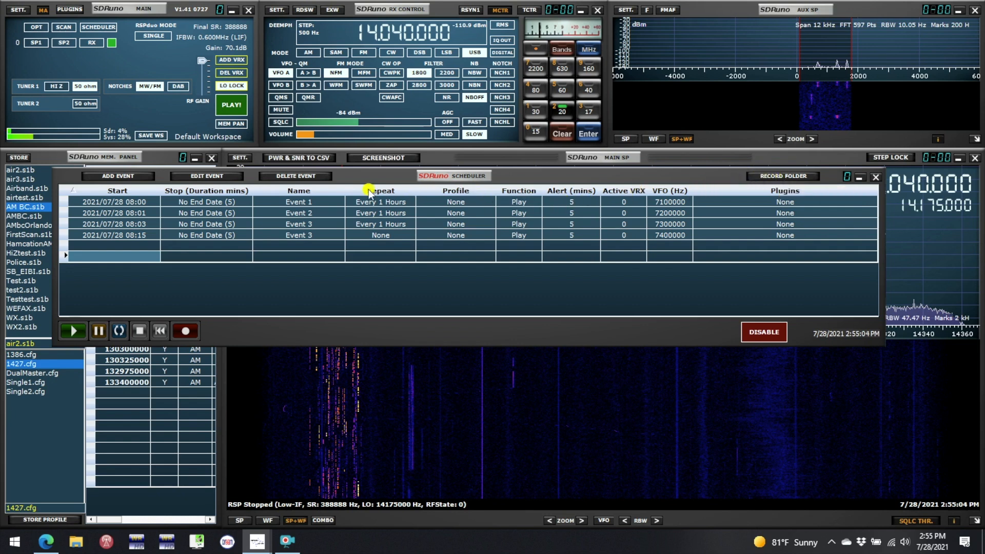
Start a new scheduler event and review its hourly, daily, weekly and monthly recurrence options
left_click(122, 178)
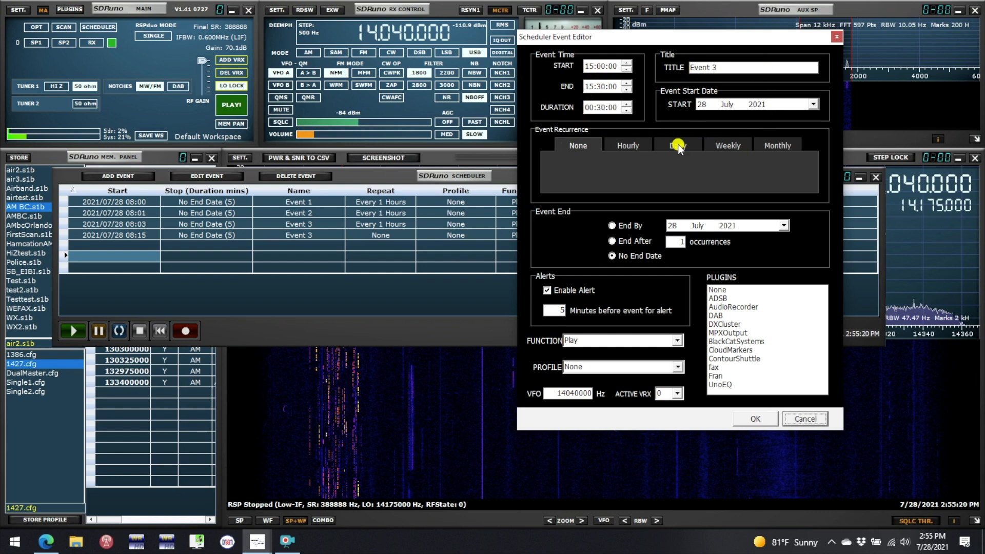
left_click(630, 146)
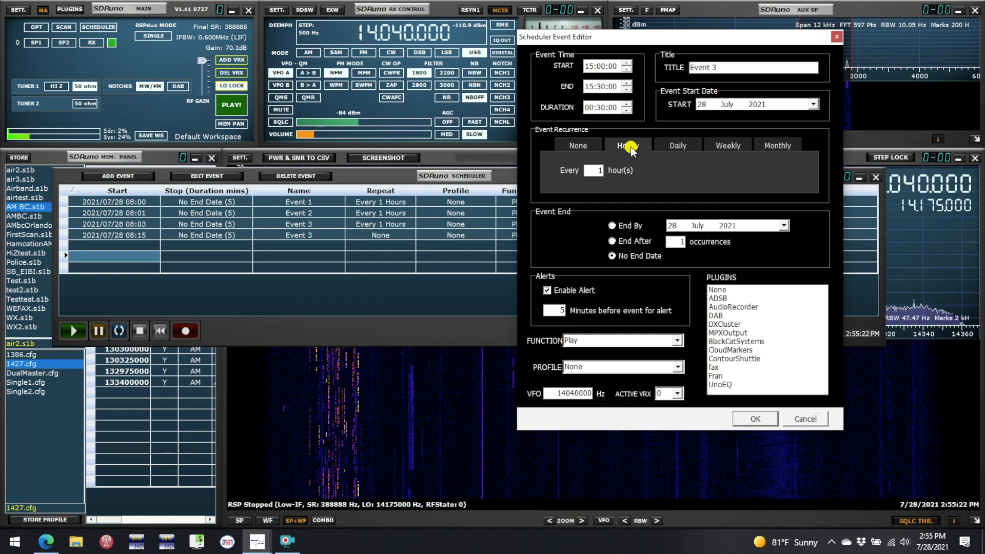
left_click(677, 146)
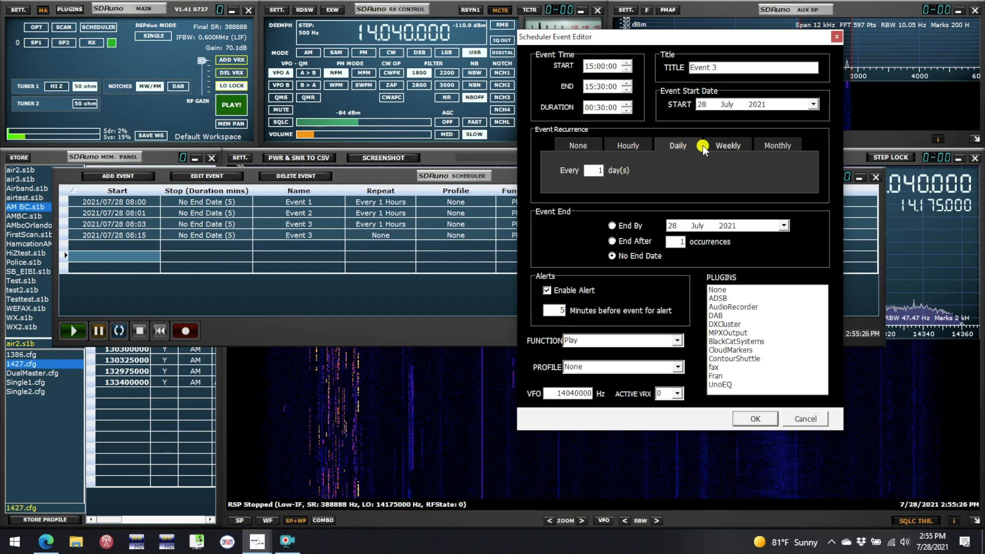
left_click(731, 150)
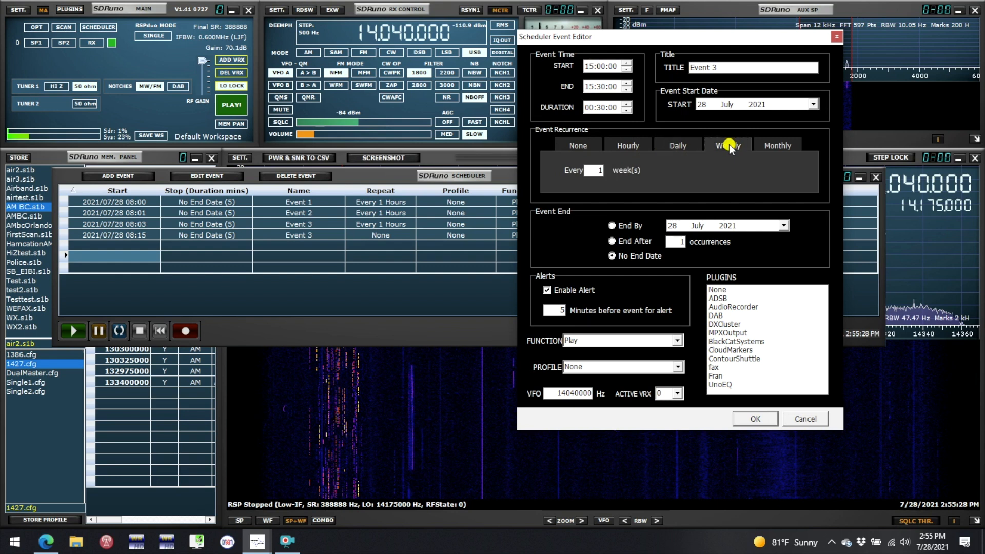
left_click(778, 147)
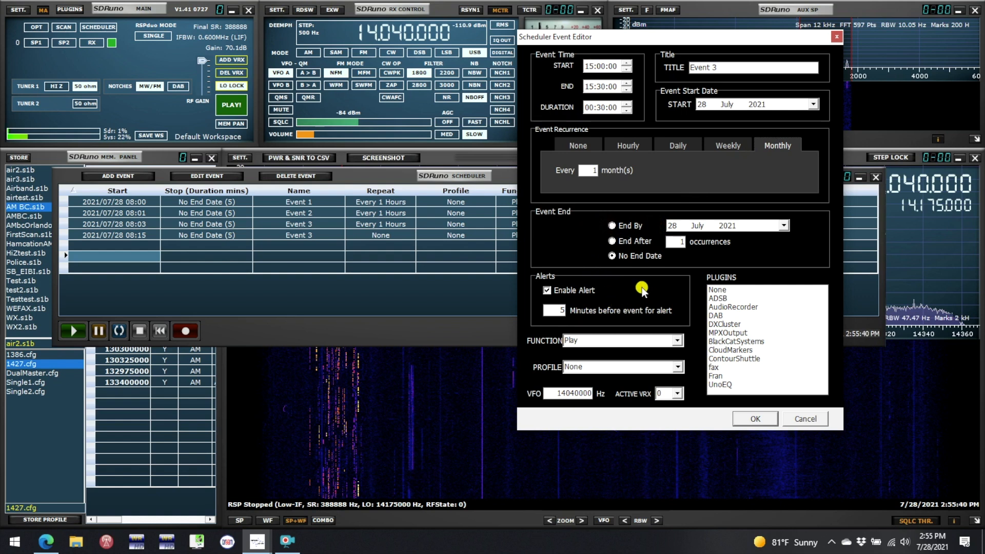
Review the function and profile choices for the new event, and discard it without saving
left_click(678, 341)
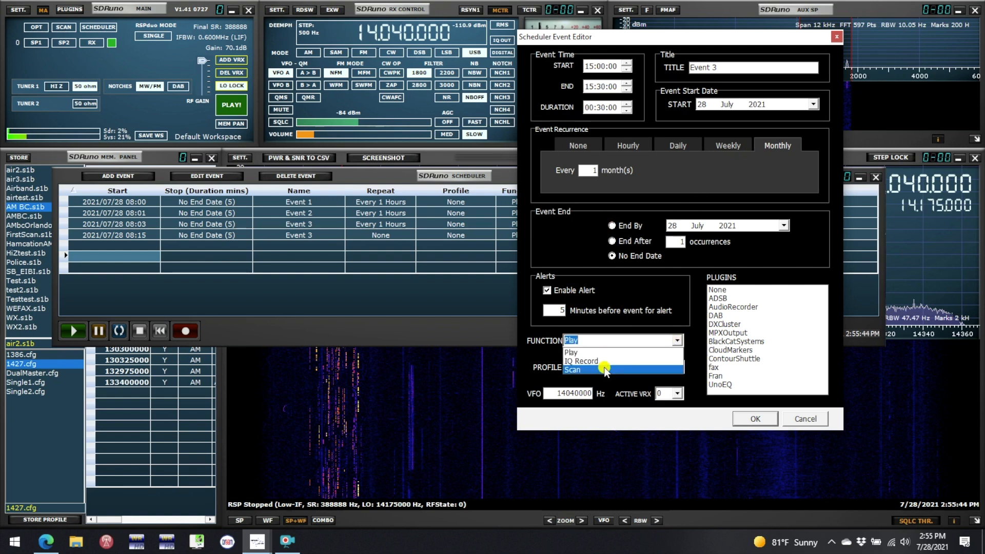
left_click(534, 348)
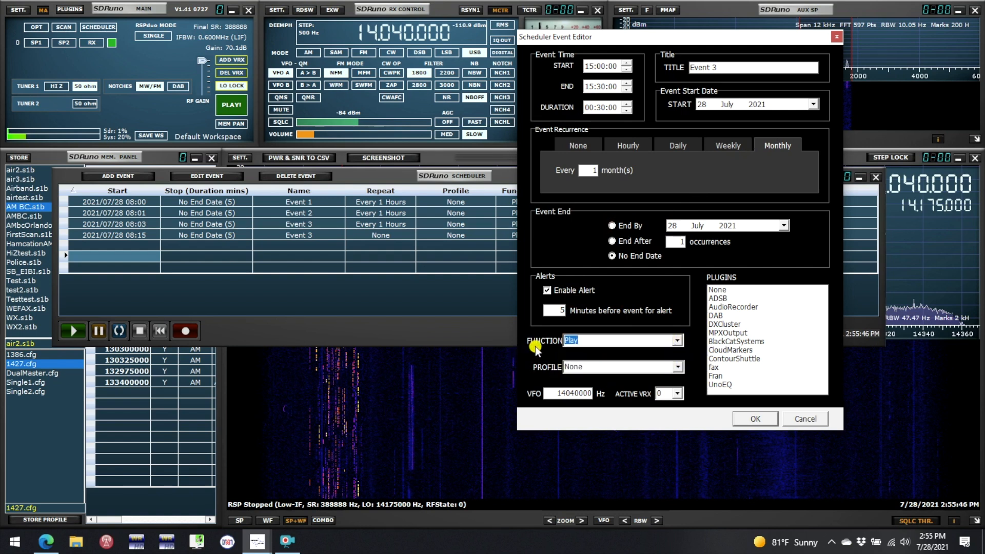
left_click(678, 368)
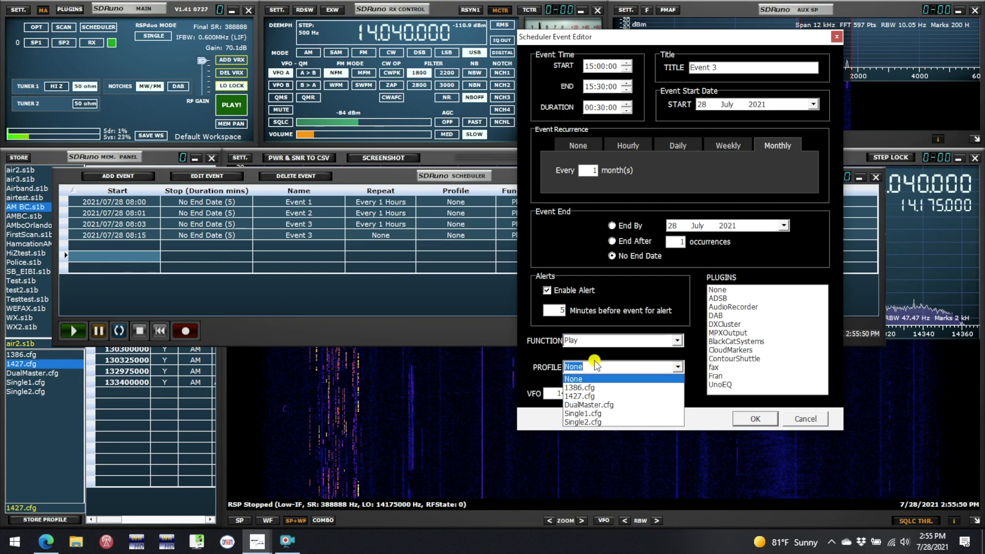
left_click(528, 367)
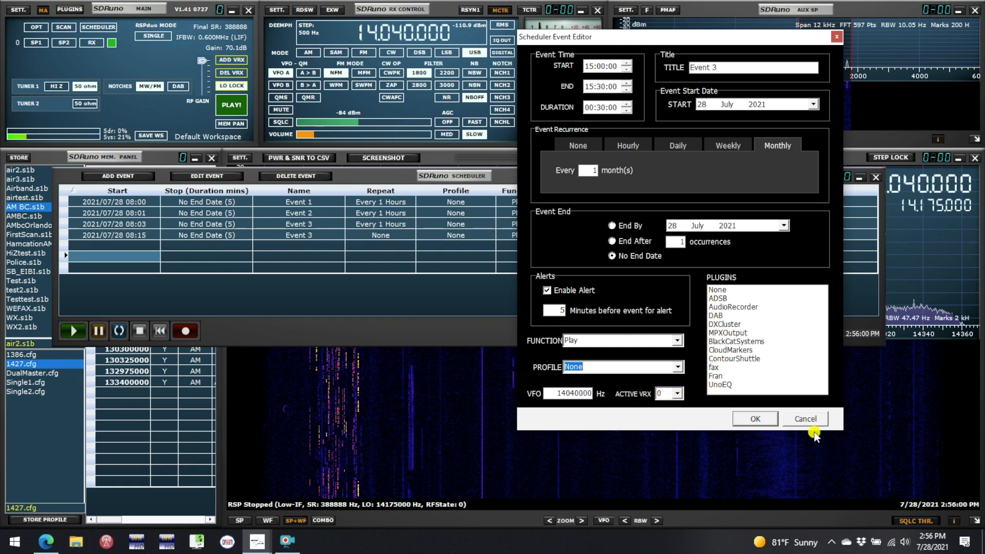
left_click(817, 418)
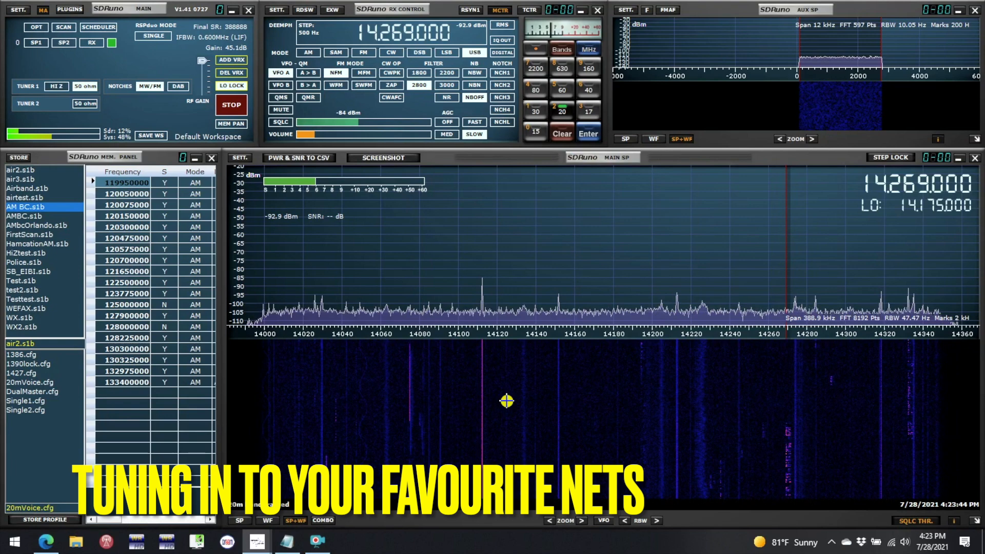
Add a new event to the scheduler and set its start time to 20:00:00
left_click(108, 28)
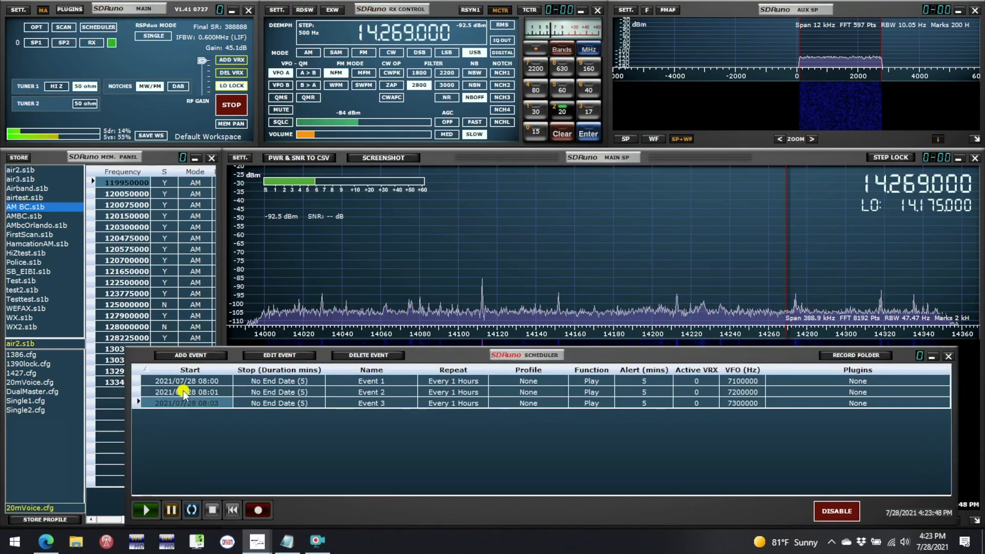
left_click(198, 356)
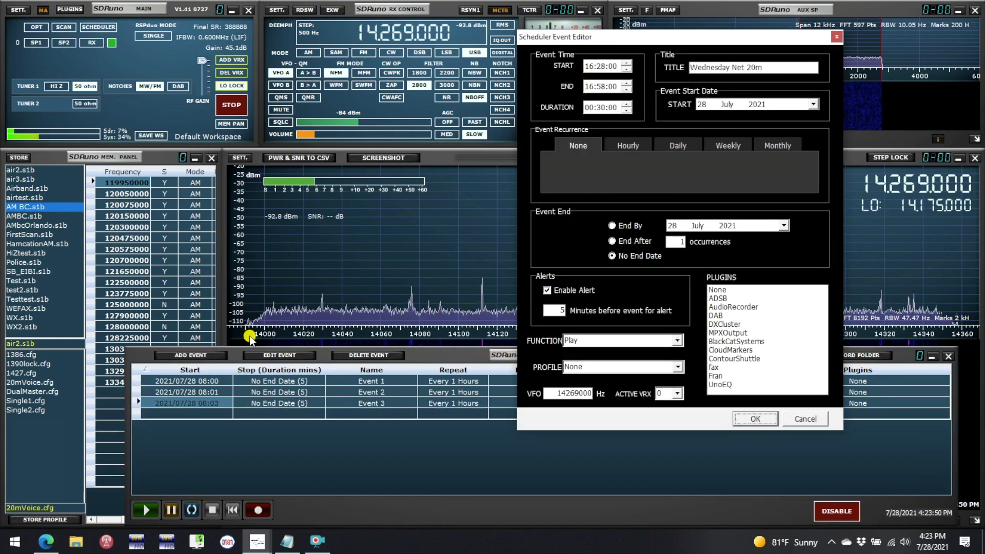
left_click(590, 66)
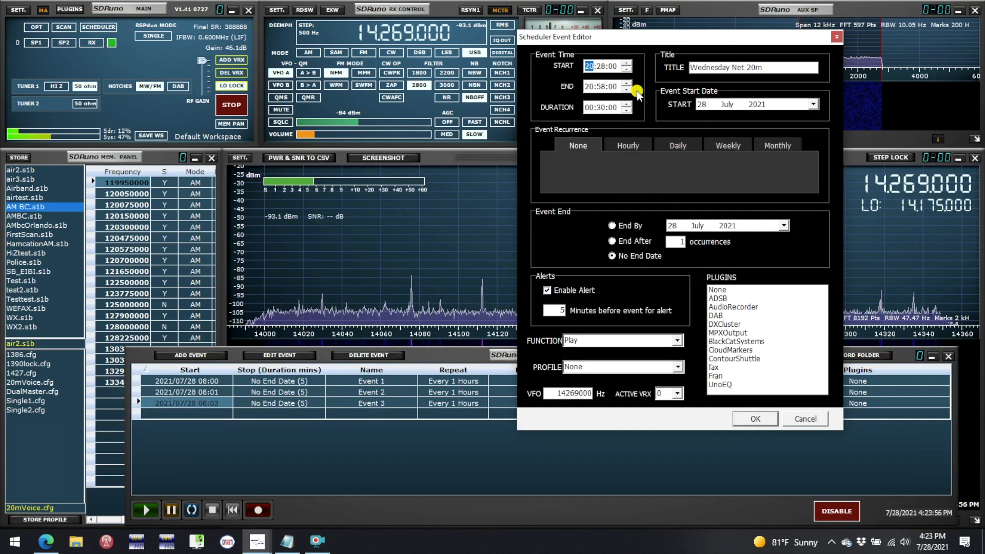
left_click(601, 67)
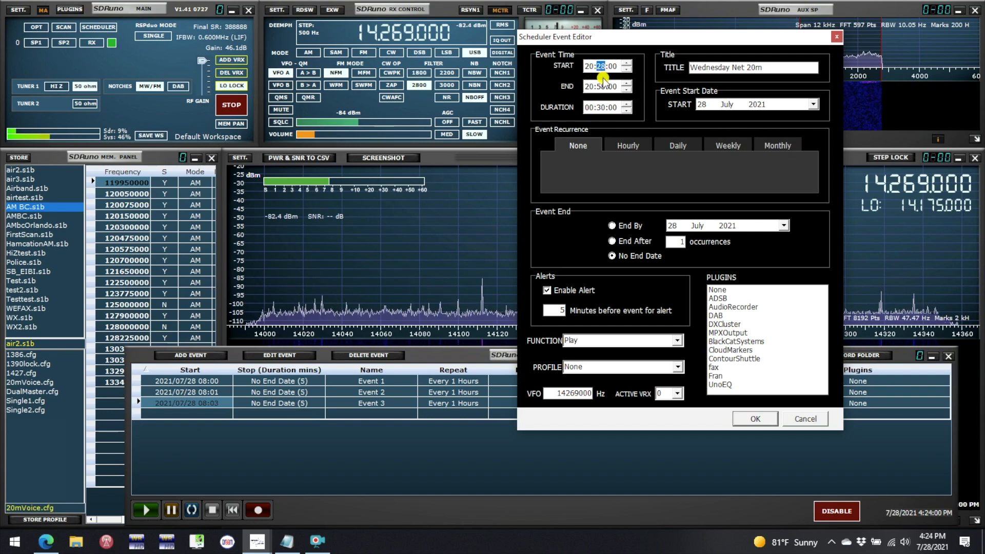
type("00")
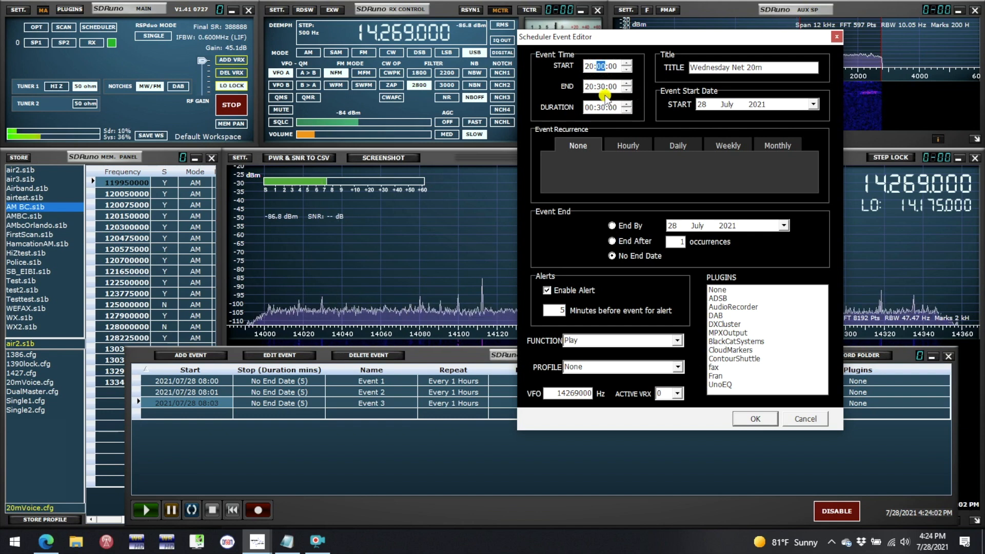
Make the event repeat every week with the AudioRecorder plugin at VFO 14300000 Hz, and save it to the schedule
left_click(725, 146)
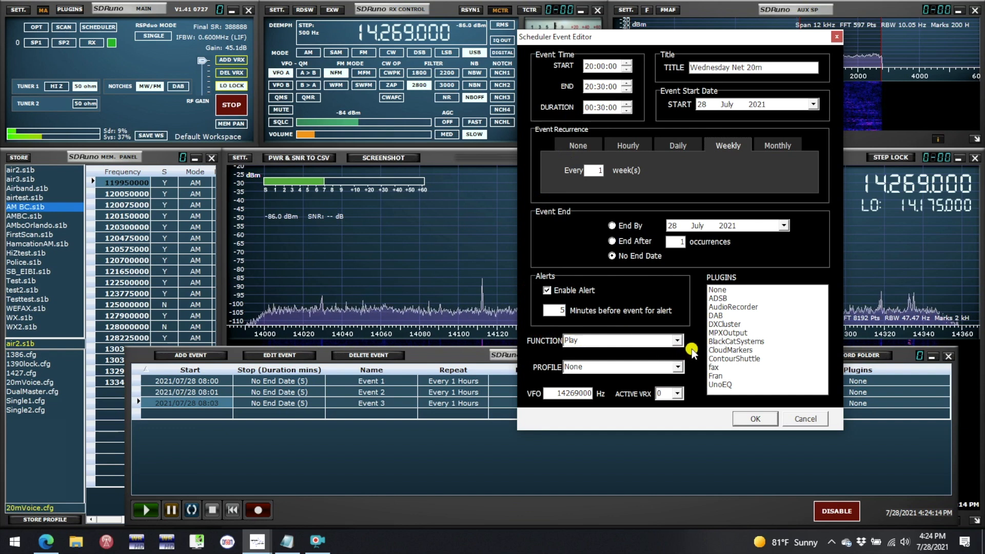
left_click(734, 306)
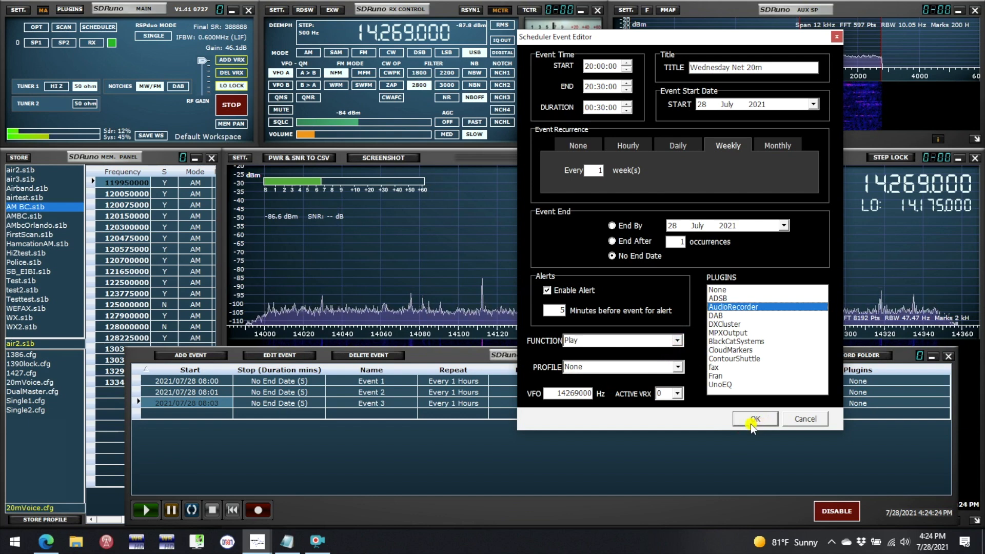
left_click_drag(564, 392, 598, 393)
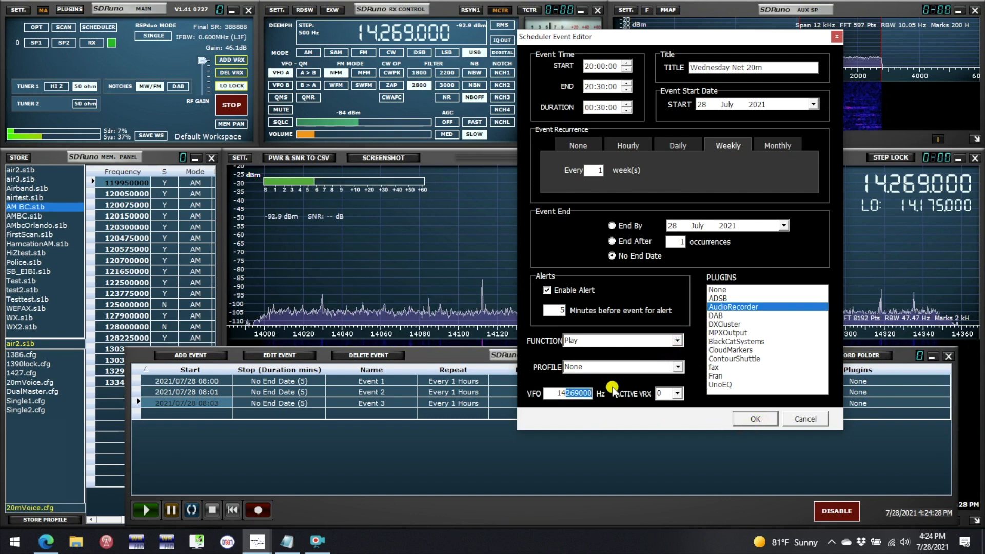
type("300")
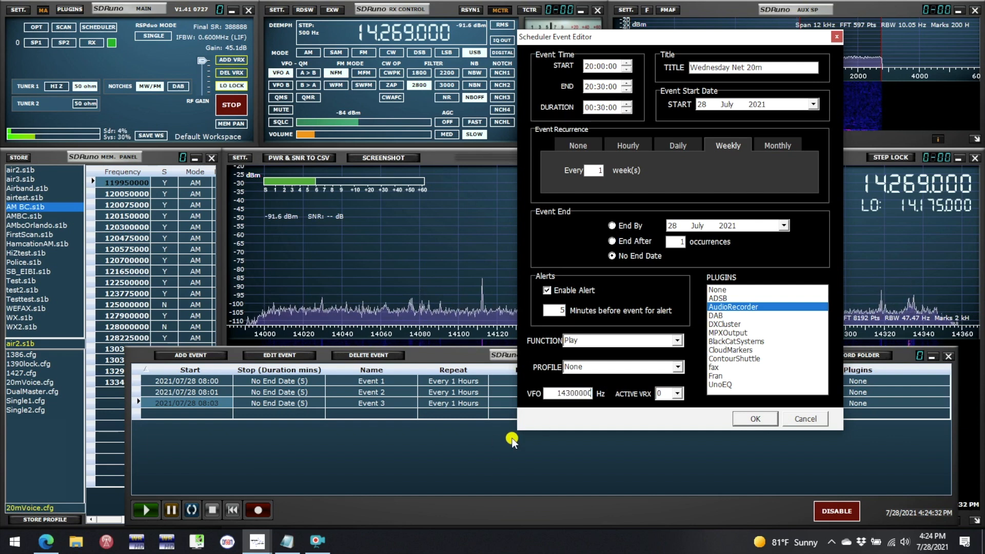
left_click(755, 420)
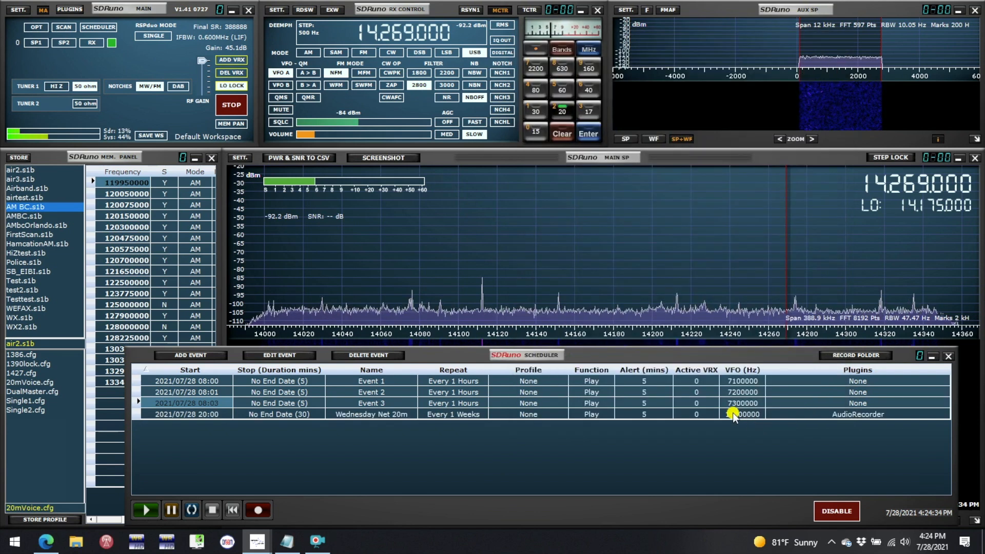
left_click(191, 413)
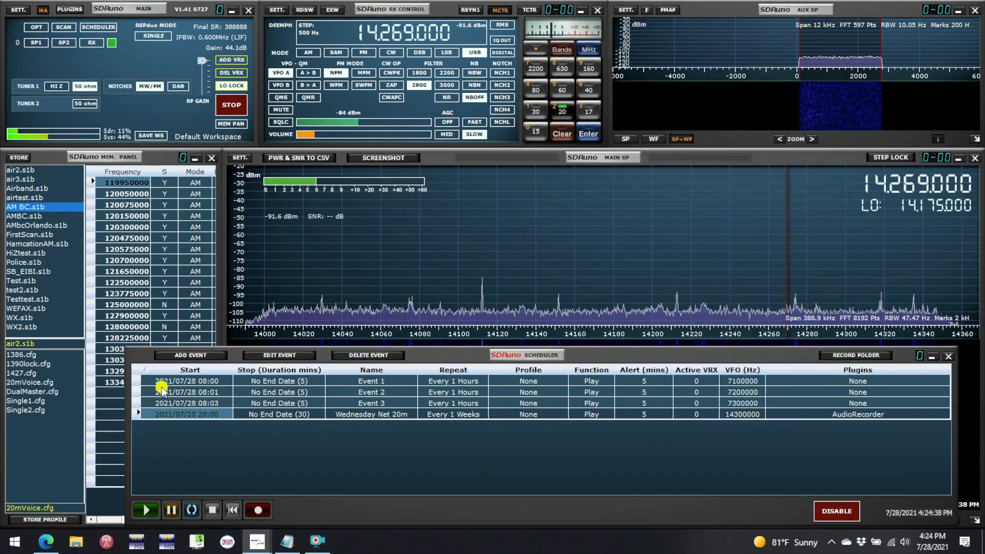
Tune the receiver to 14.332 MHz and store the current settings over the existing 20mVoice profile
left_click(555, 258)
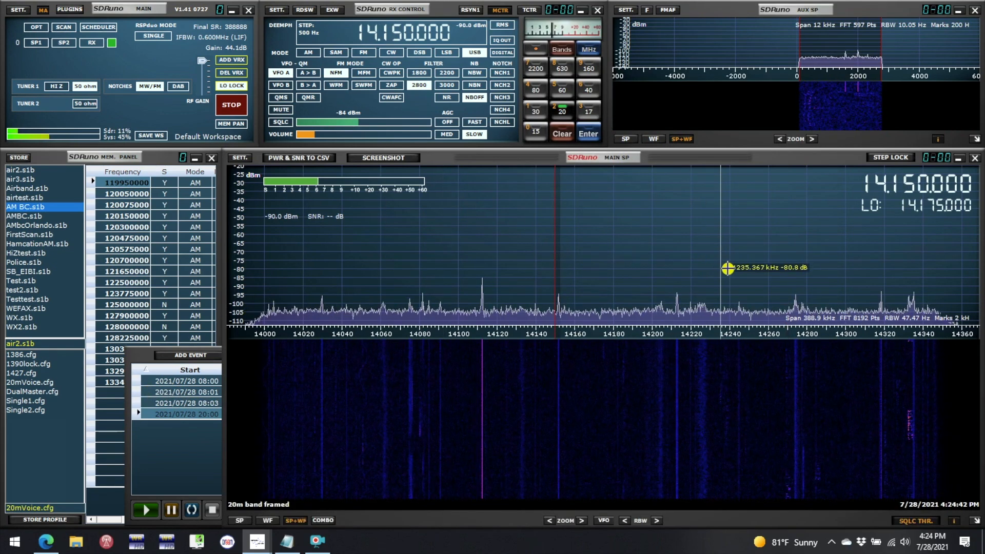
left_click(908, 317)
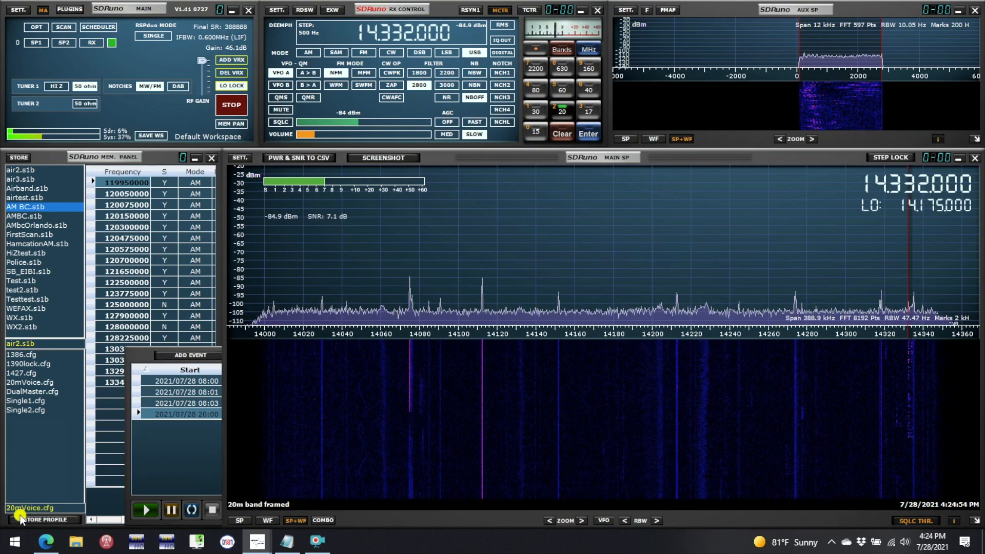
left_click(37, 519)
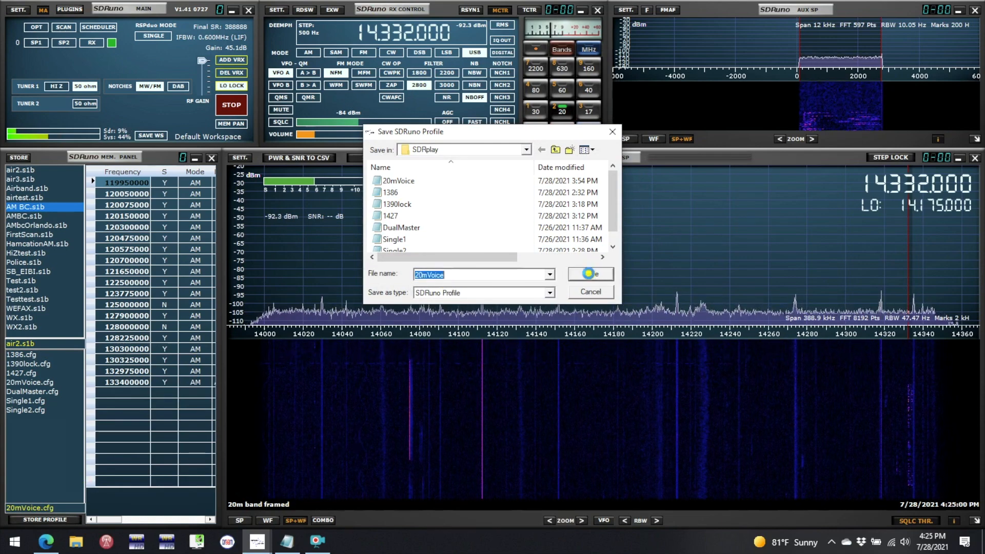
left_click(590, 276)
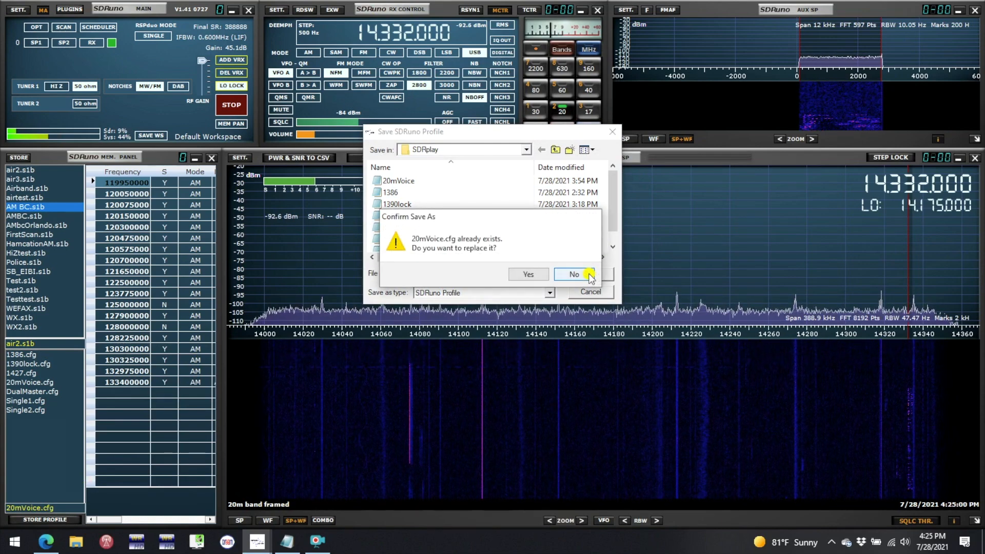
left_click(535, 273)
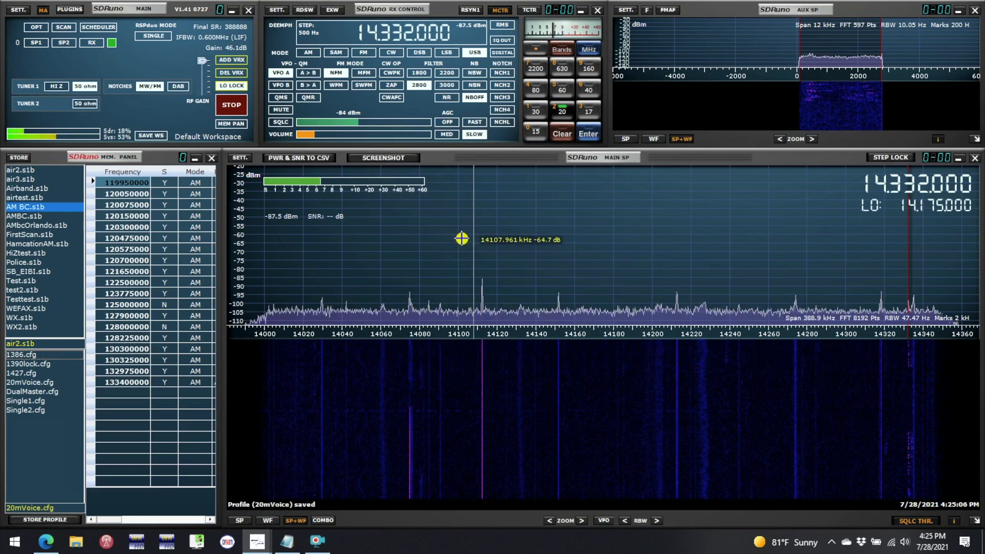
Edit the Wednesday Net 20m event in the scheduler to use the 20mVoice.cfg profile
left_click(106, 28)
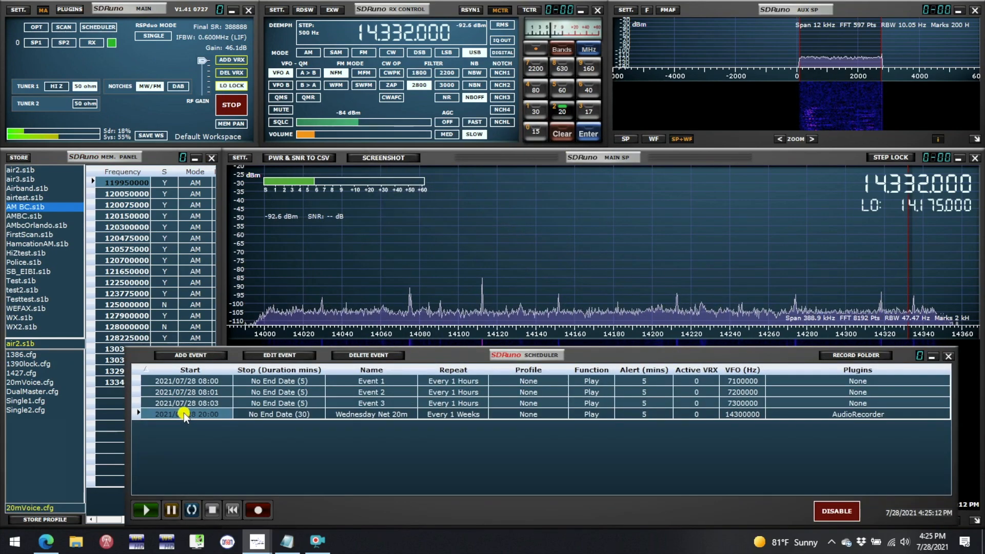
left_click(286, 356)
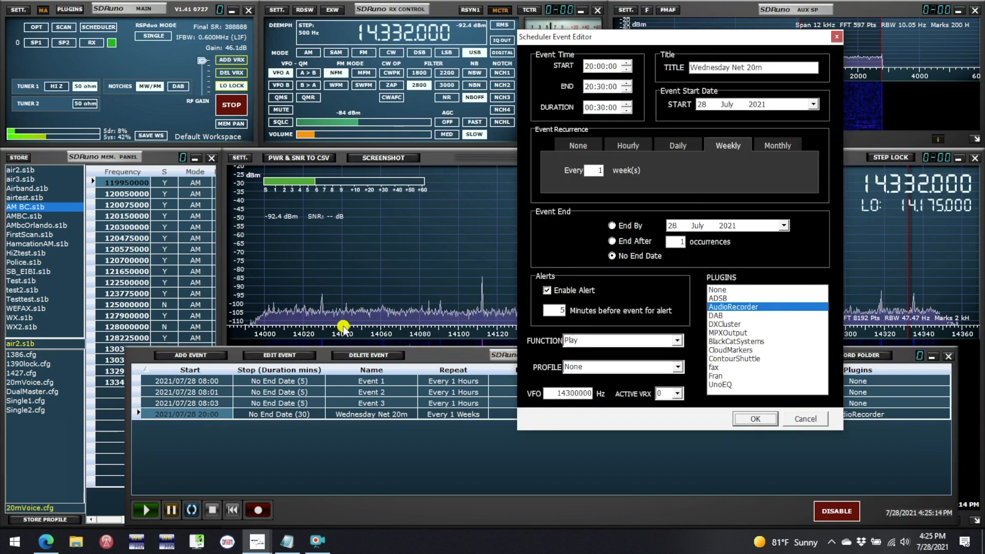
left_click(678, 368)
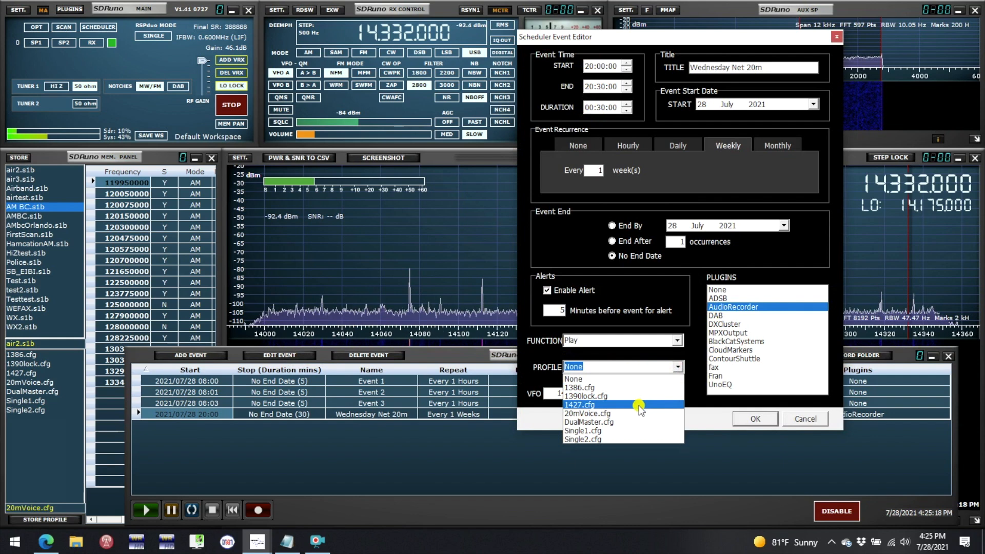
left_click(602, 414)
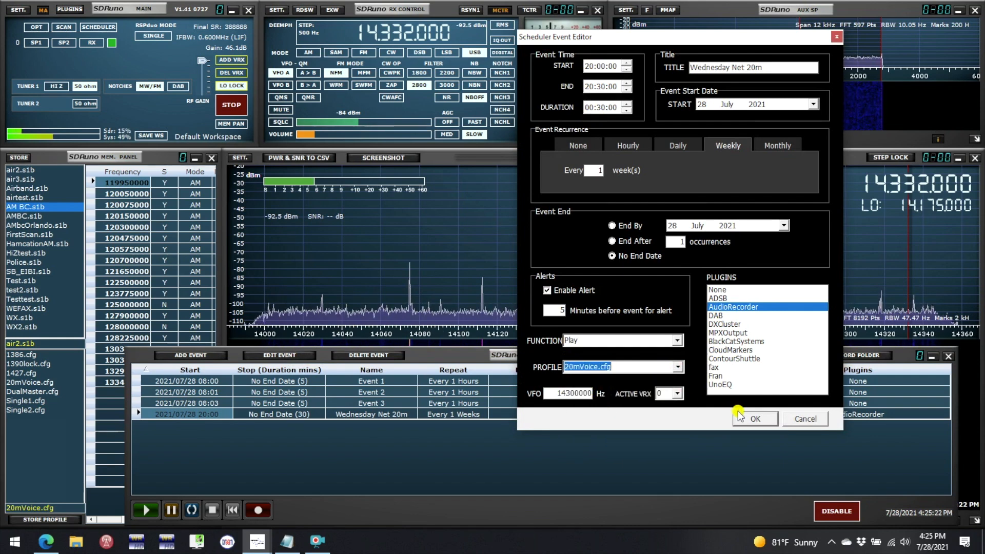
left_click(754, 419)
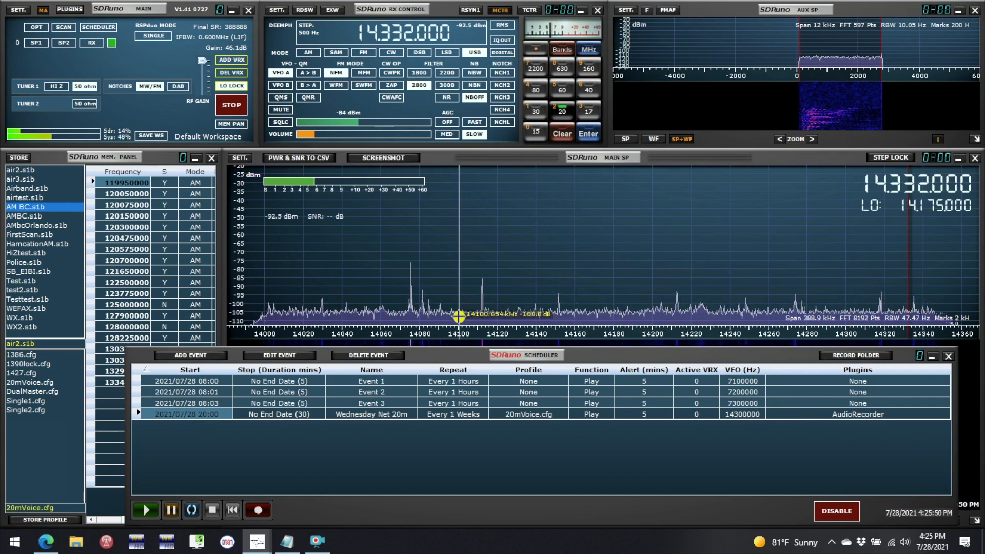
Edit the Wednesday Net 20m event, changing its VFO to 14332000 Hz and its start time to 16:27:00
left_click(290, 355)
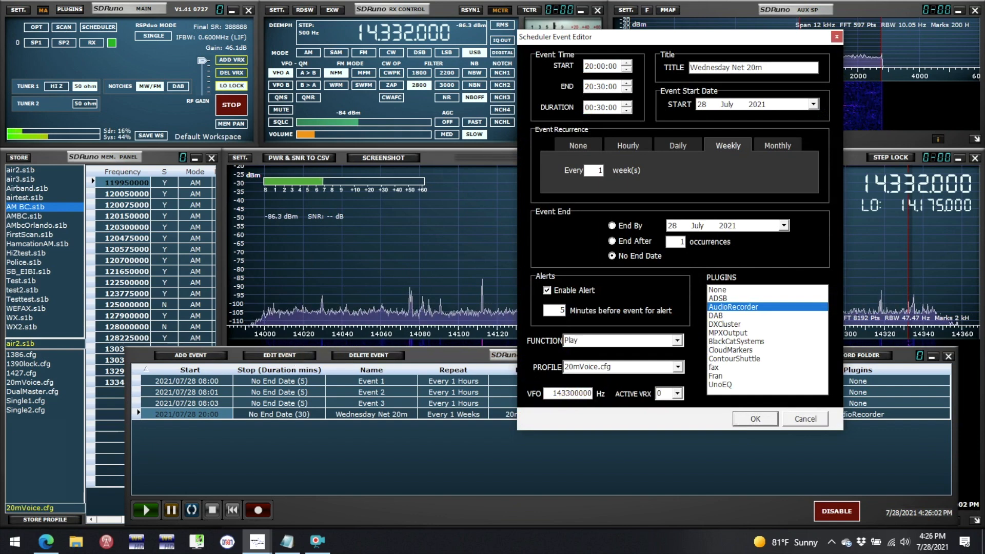
key("Delete")
key("Delete")
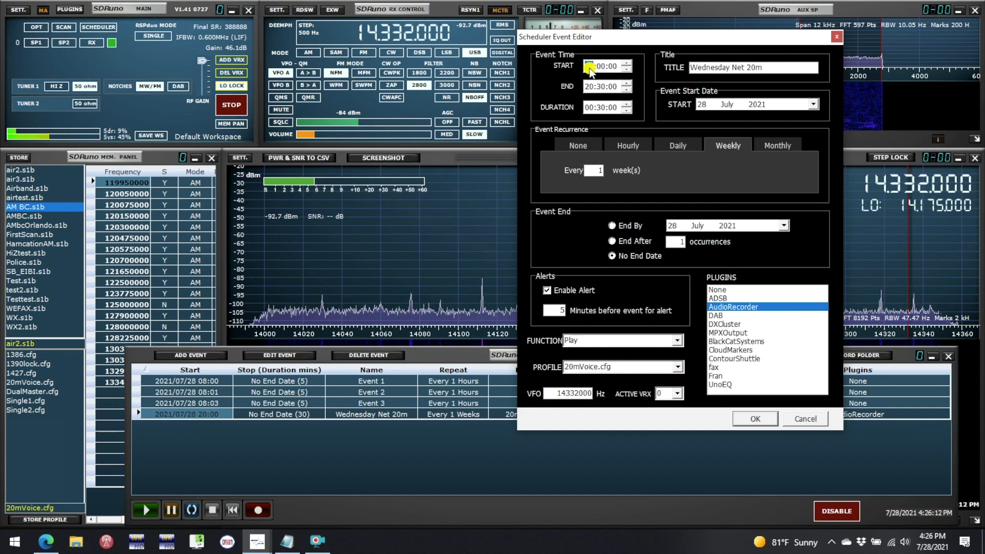
type("1626")
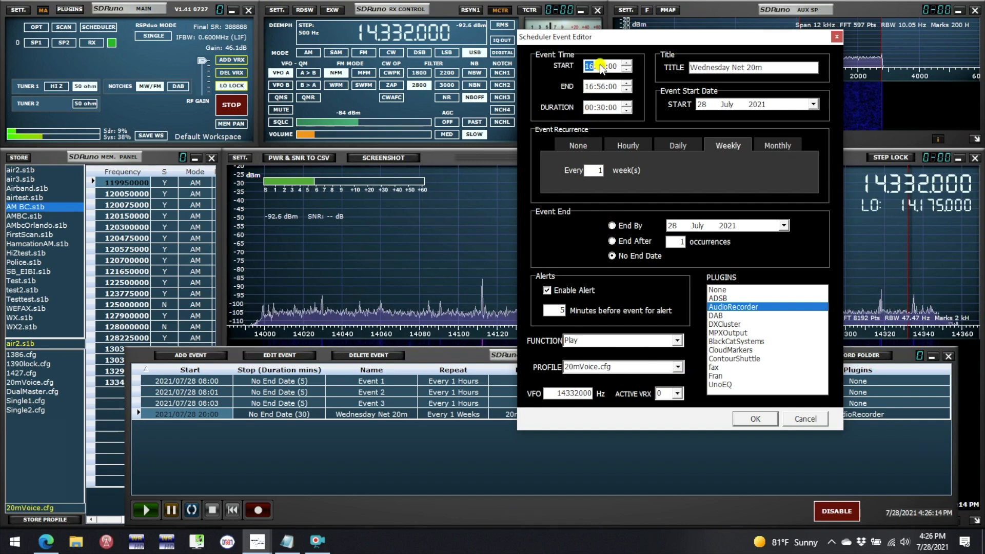
type("27")
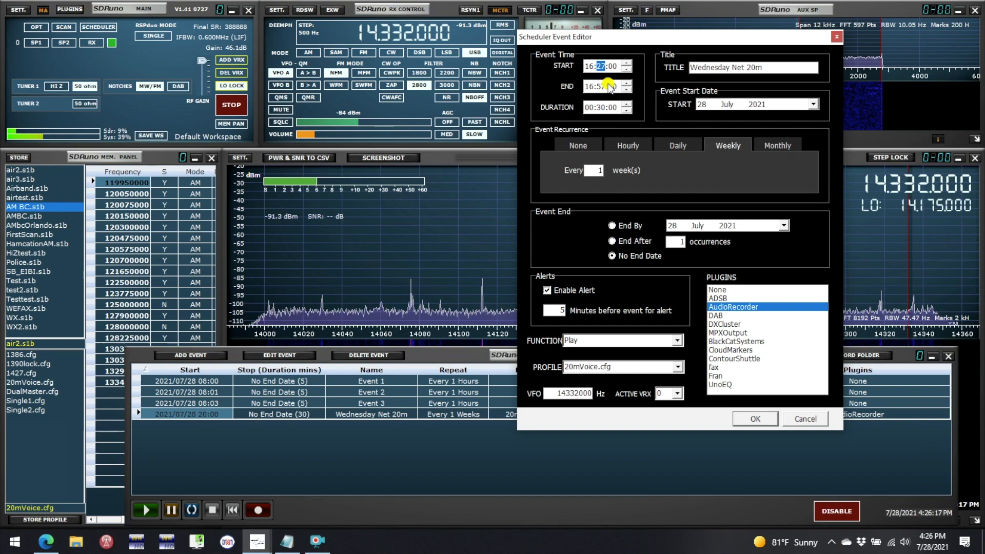
Set the event's duration to 00:02:00, save it, and move the Scheduler window up to uncover the status line
left_click(598, 109)
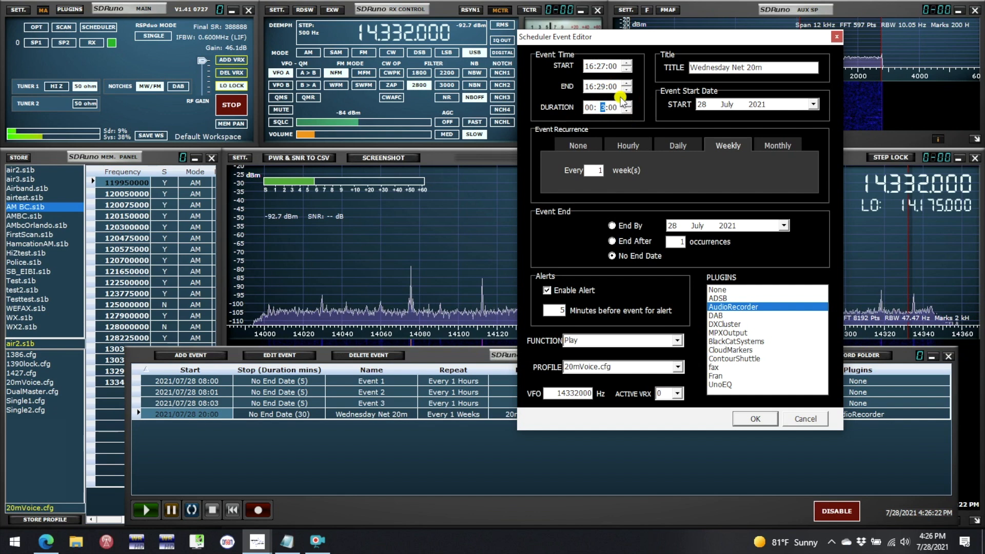
type("2")
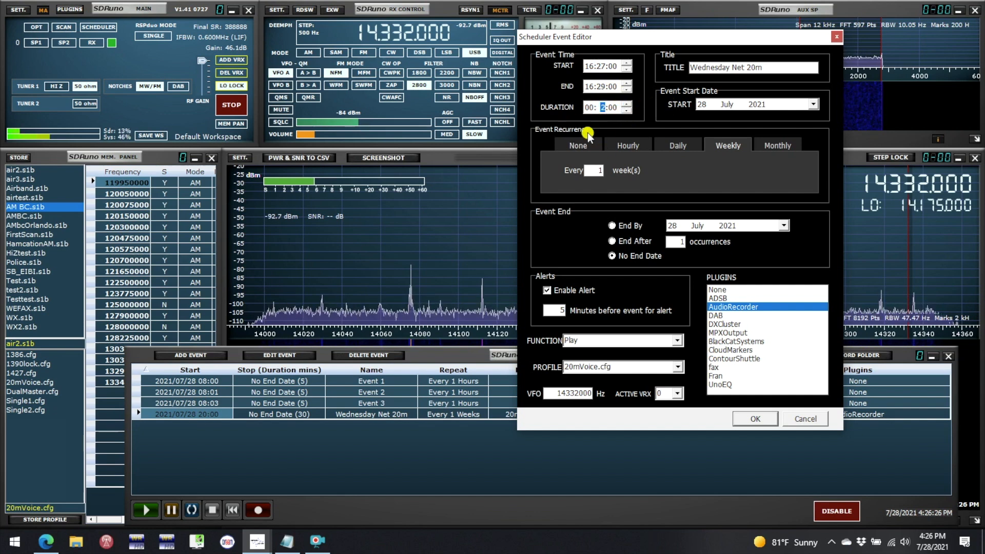
left_click(601, 87)
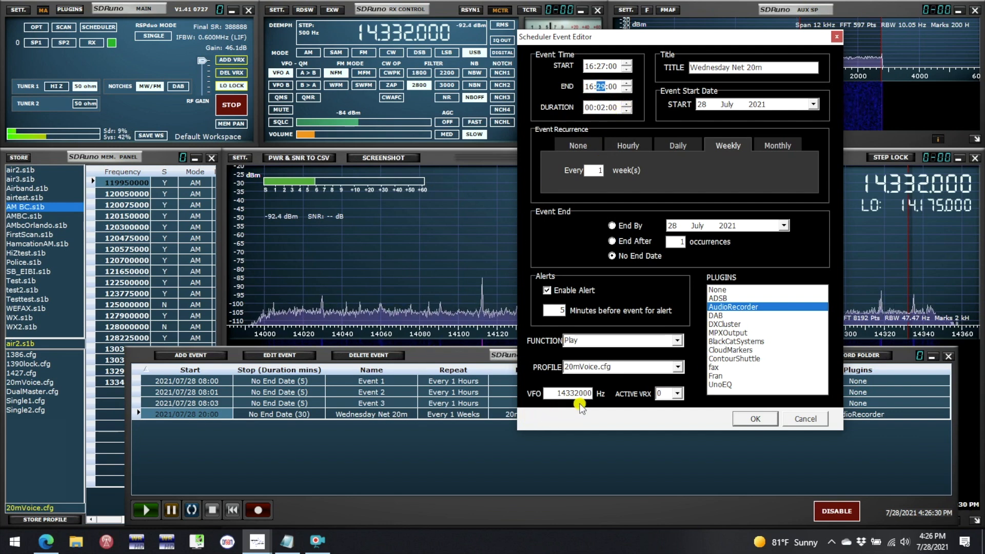
left_click(755, 418)
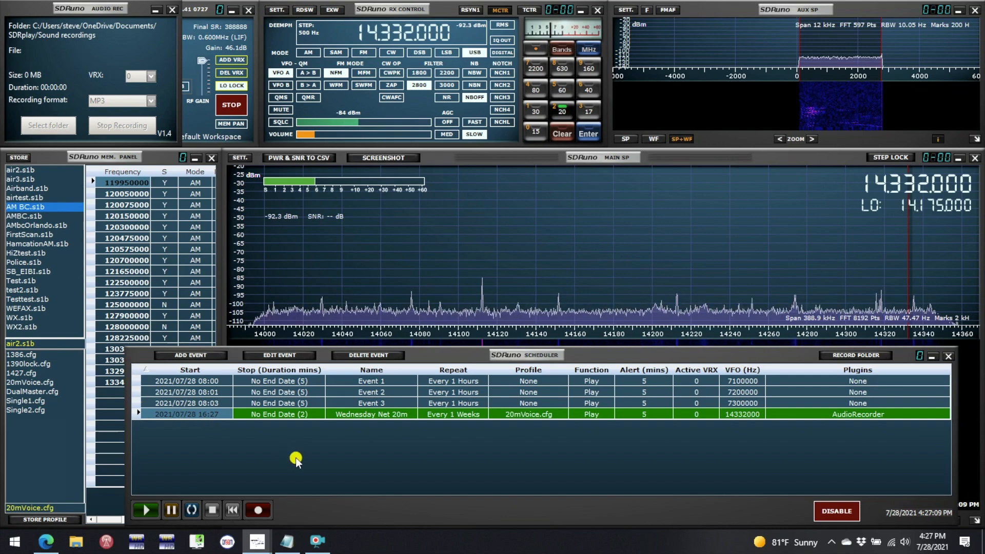
left_click_drag(551, 357, 556, 328)
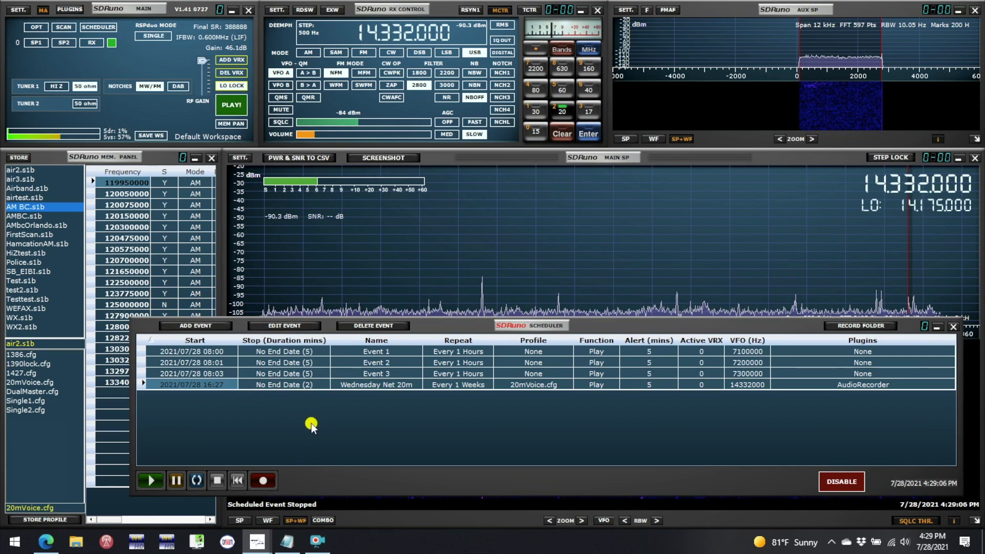
Switch to File Explorer, go to Documents > SDRplay > Sound recordings, and play the SDRuno_20210728 recording
left_click(75, 543)
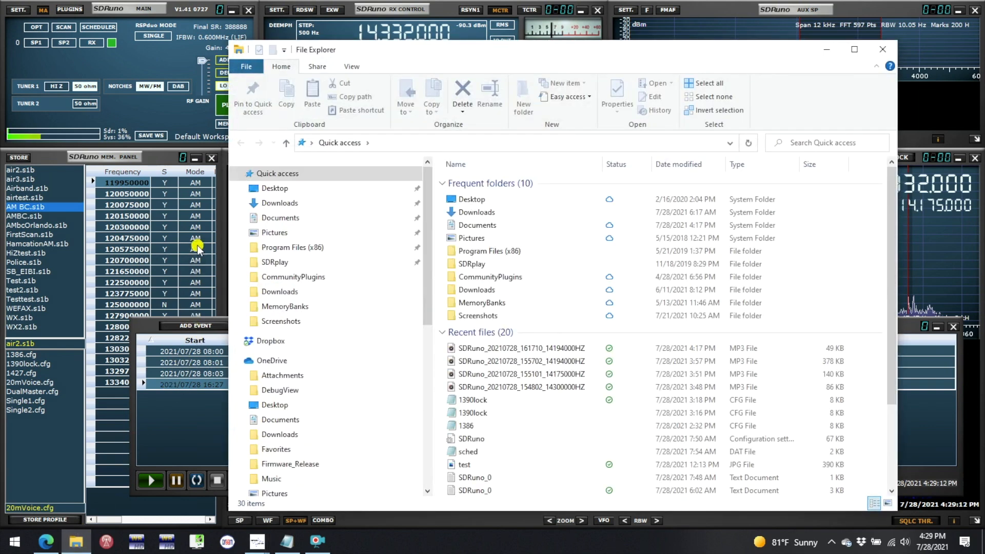
left_click(273, 218)
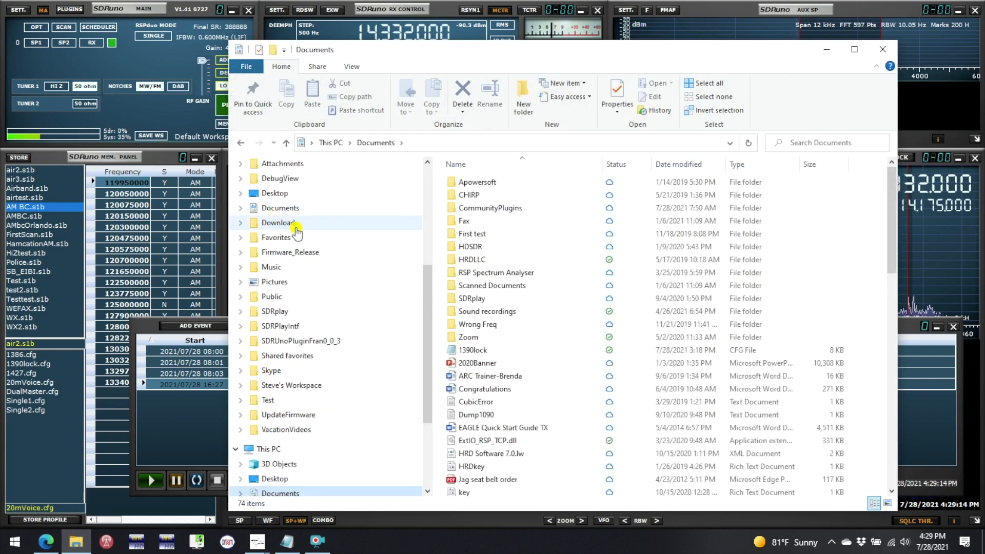
left_click(463, 302)
double_click(464, 302)
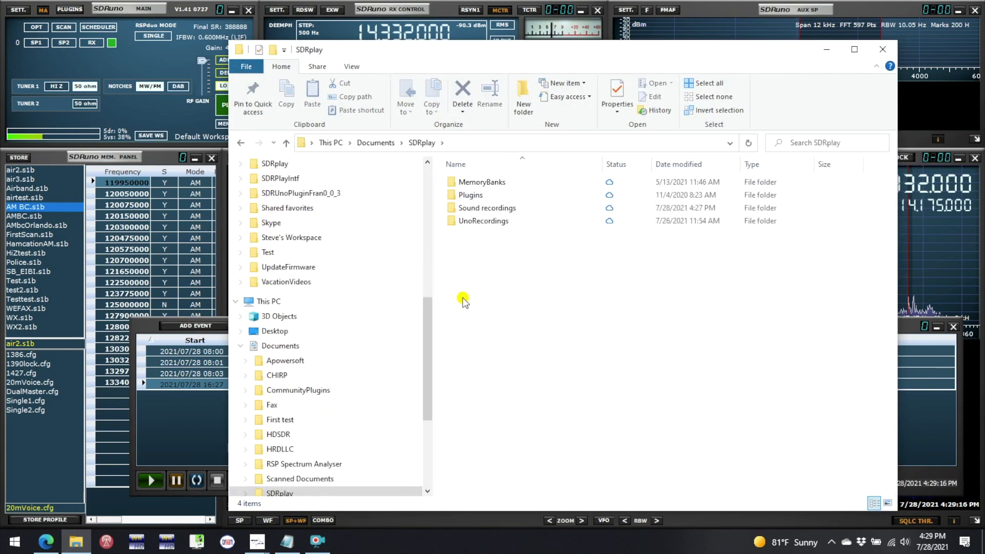
left_click(457, 210)
double_click(455, 207)
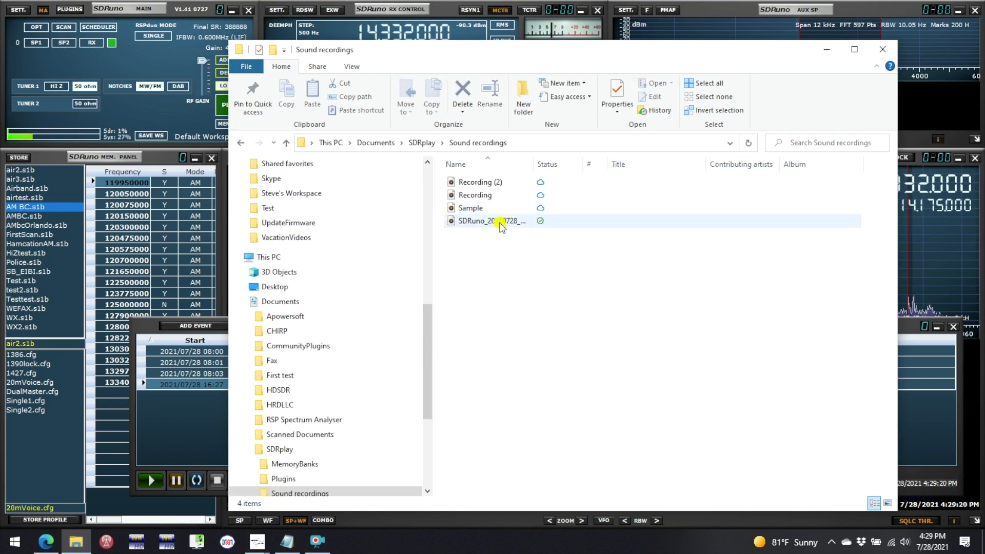
left_click(495, 220)
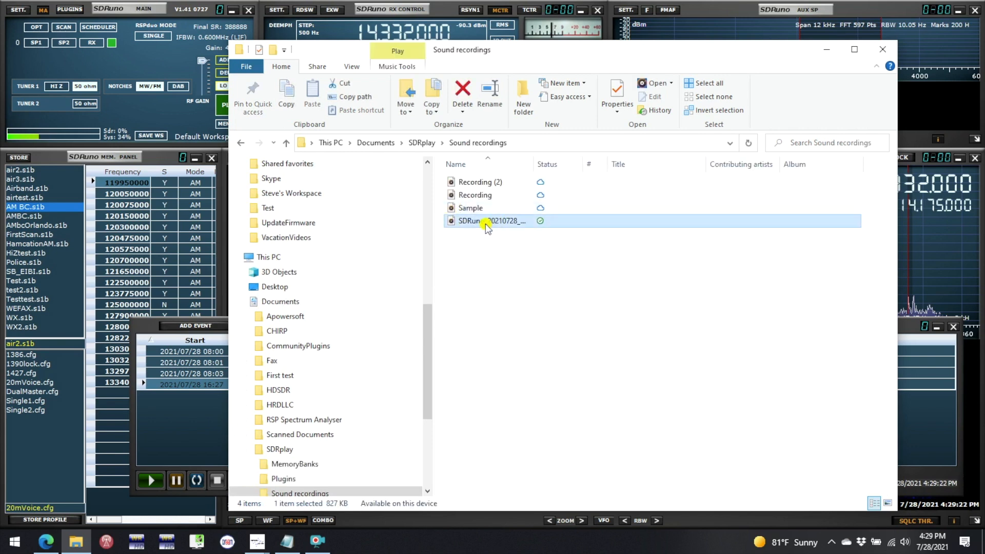
double_click(486, 223)
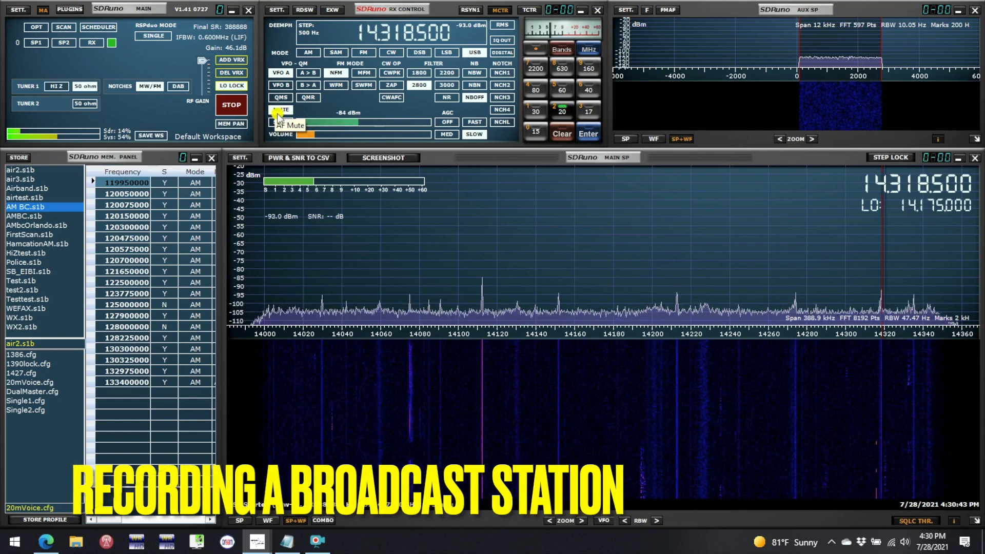
Stop the receiver and add a new scheduler event starting at 16:32:00 with a duration of 00:02:00
left_click(231, 107)
left_click(98, 28)
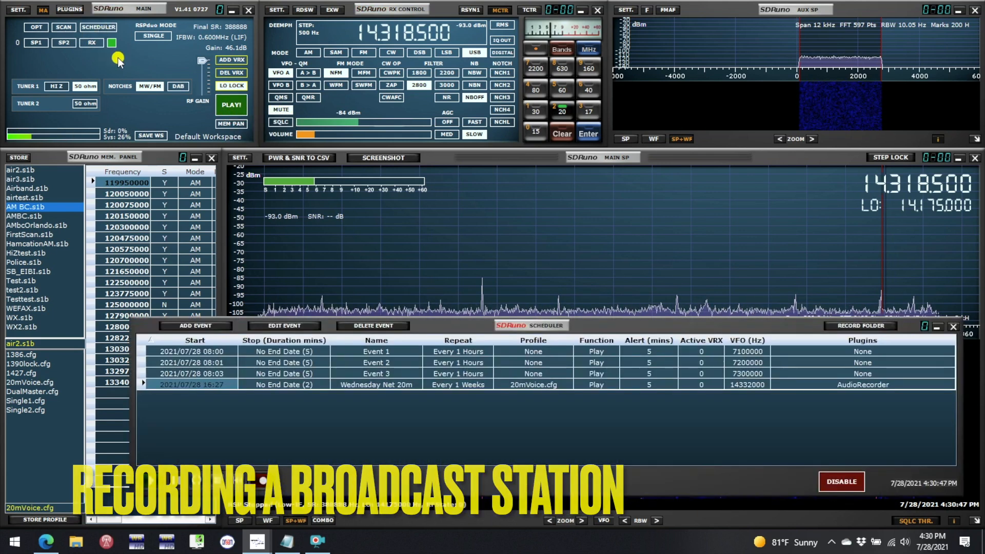
left_click(191, 327)
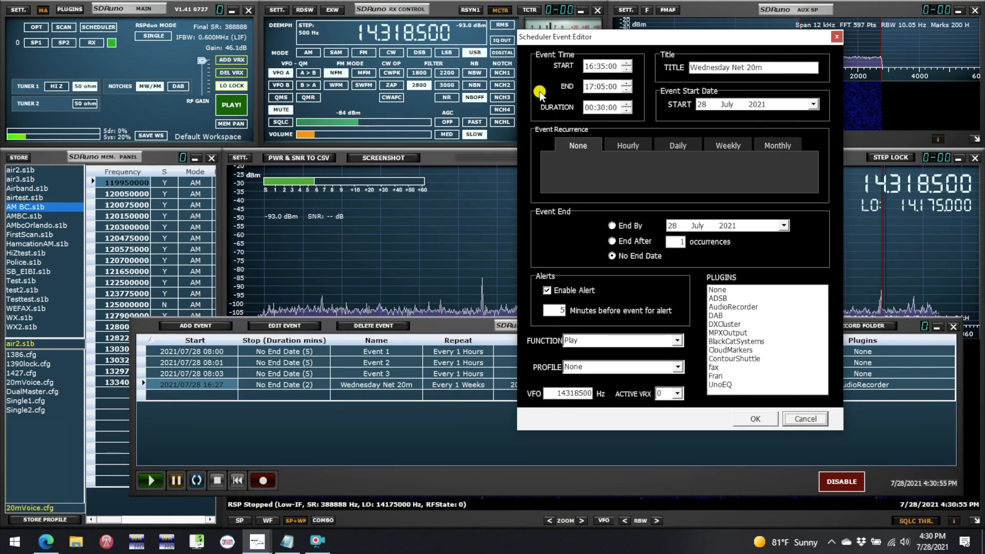
left_click(601, 67)
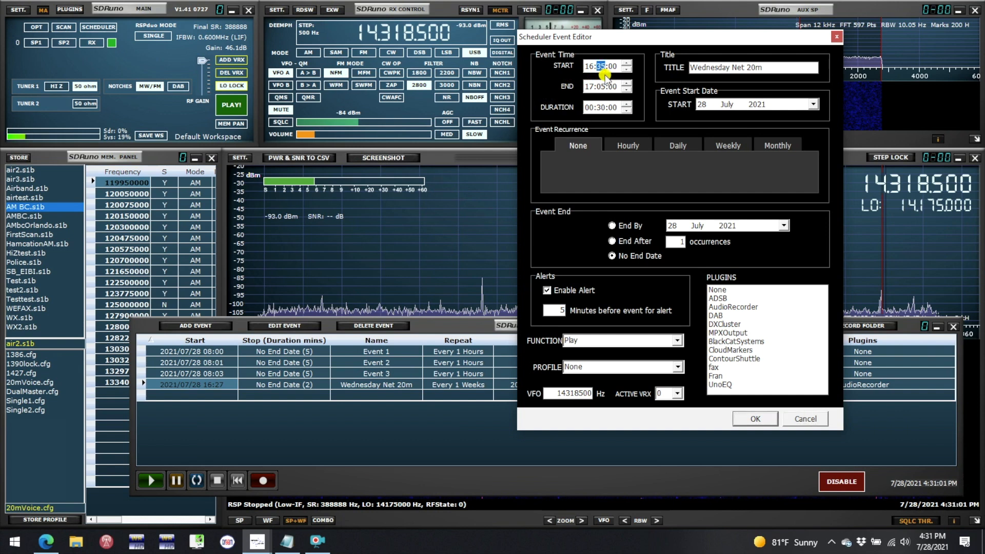
left_click(603, 107)
type("02")
Set the new event's VFO to 1080000 Hz, save it to the schedule, and select its row
double_click(558, 395)
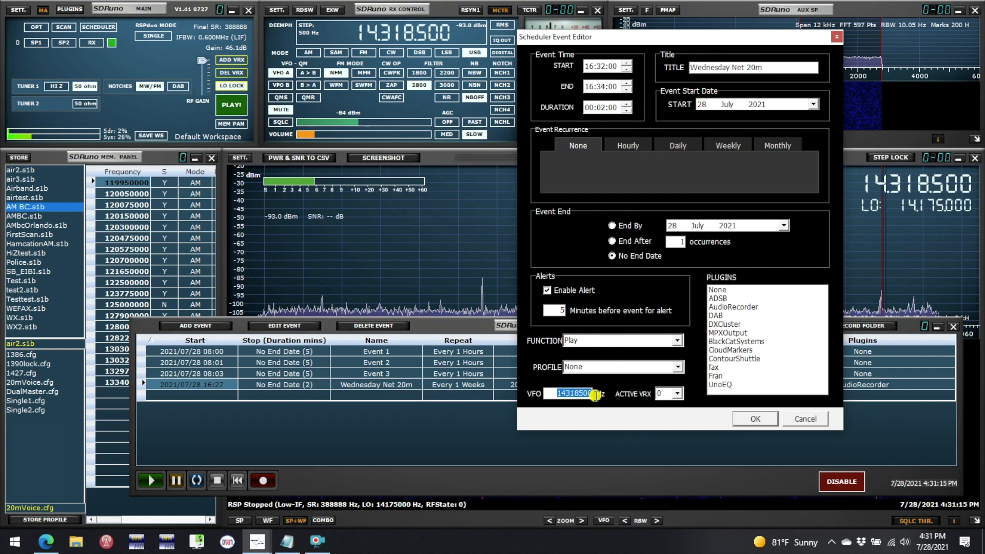
type("1080000")
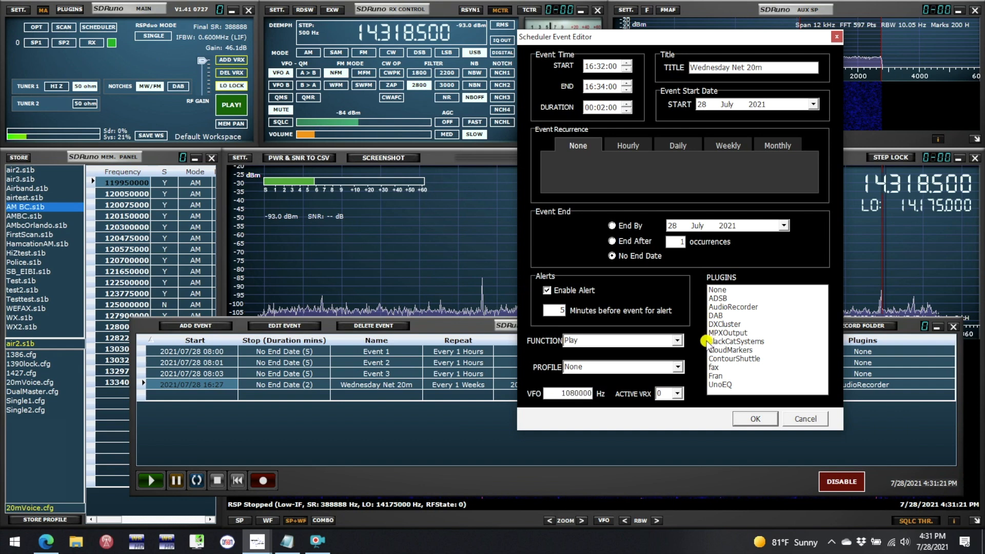
left_click(754, 420)
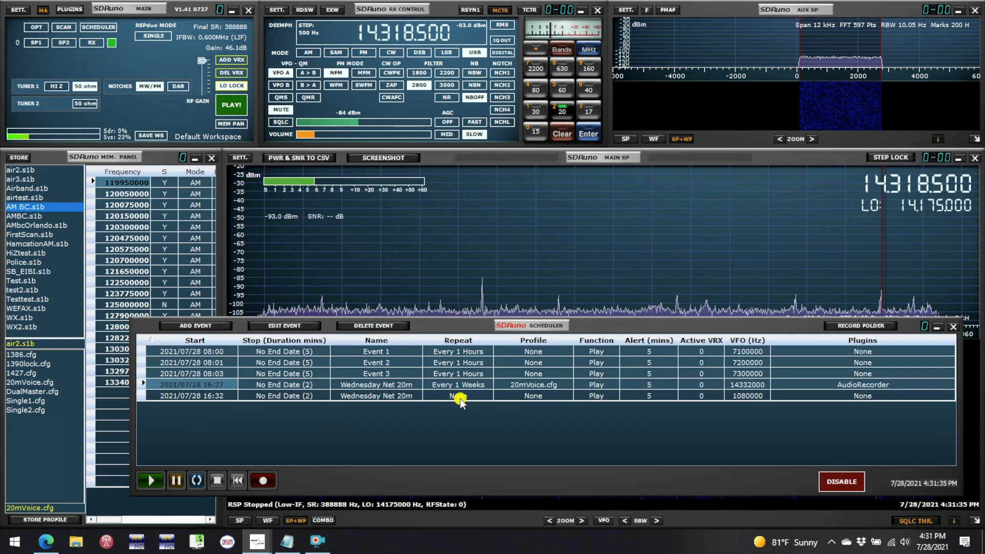
left_click(178, 396)
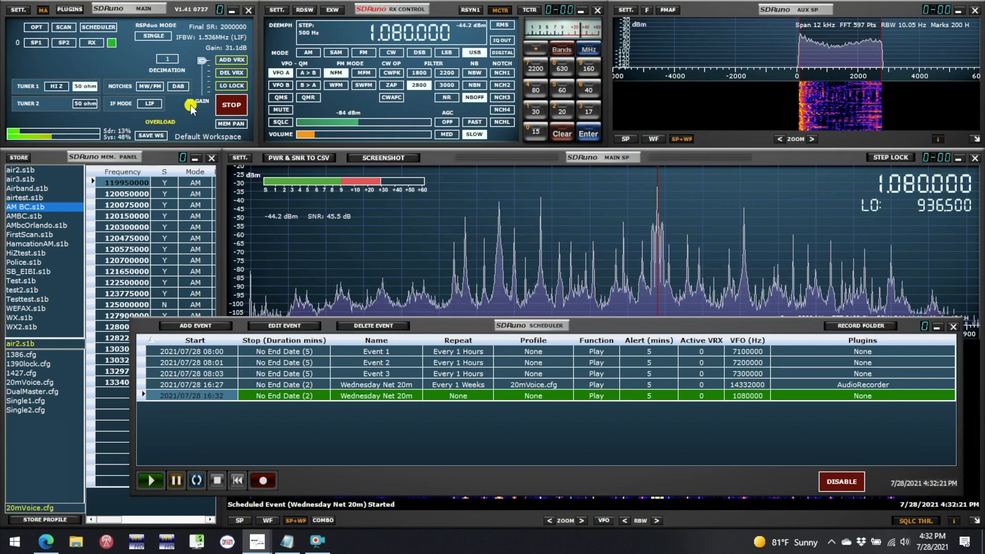
Reduce the RF gain, switch the receiver to AM with the 11K filter, and store the settings as profile AMBC
left_click_drag(200, 63, 203, 72)
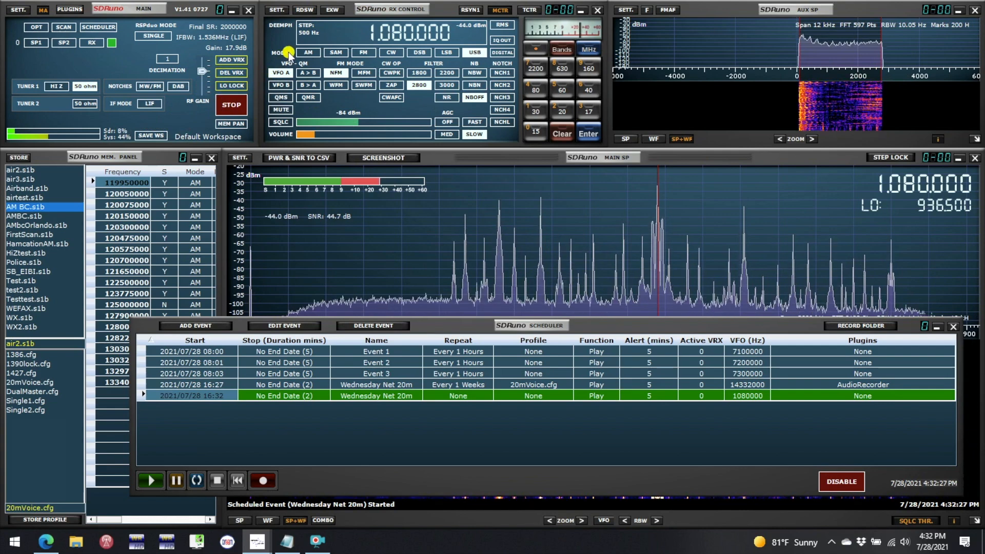
left_click(306, 53)
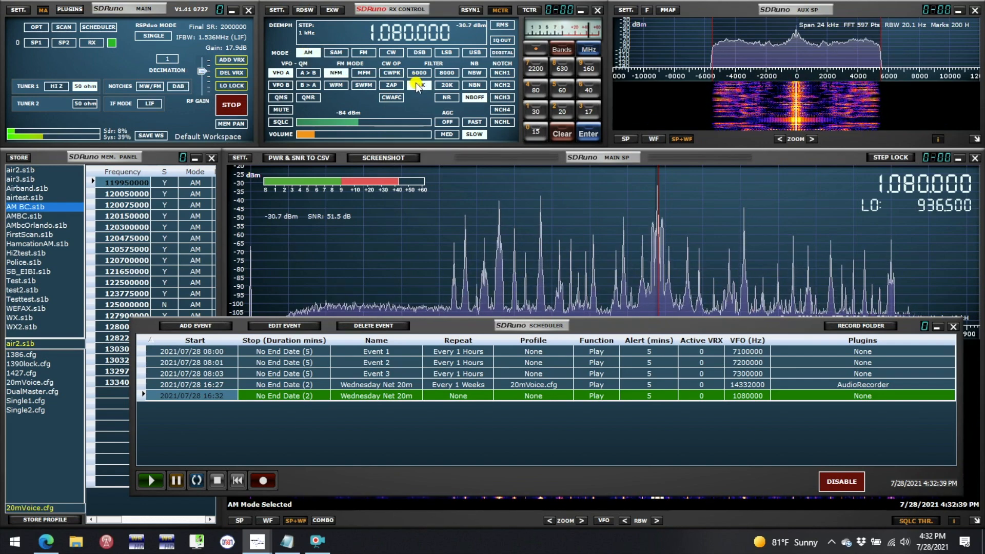
left_click(36, 521)
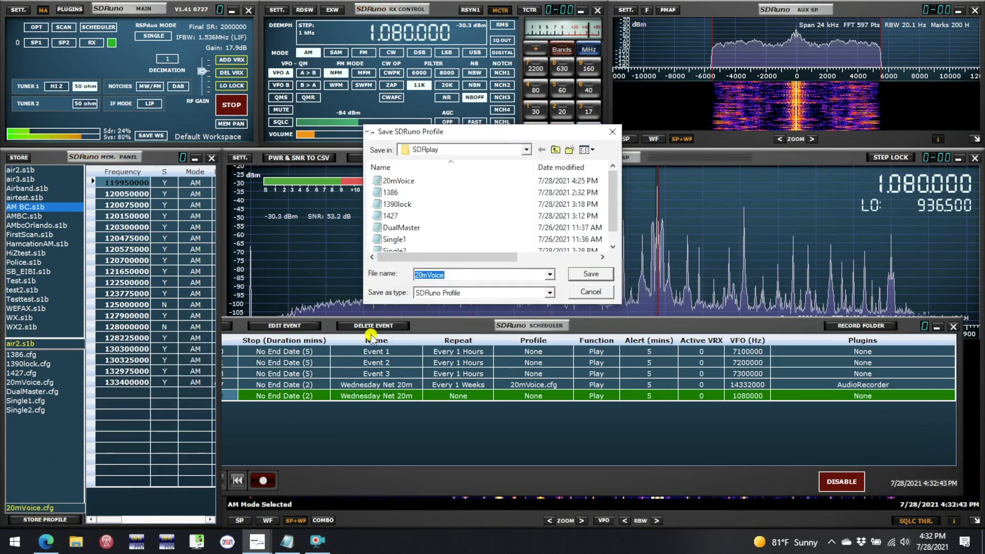
type("AMBC")
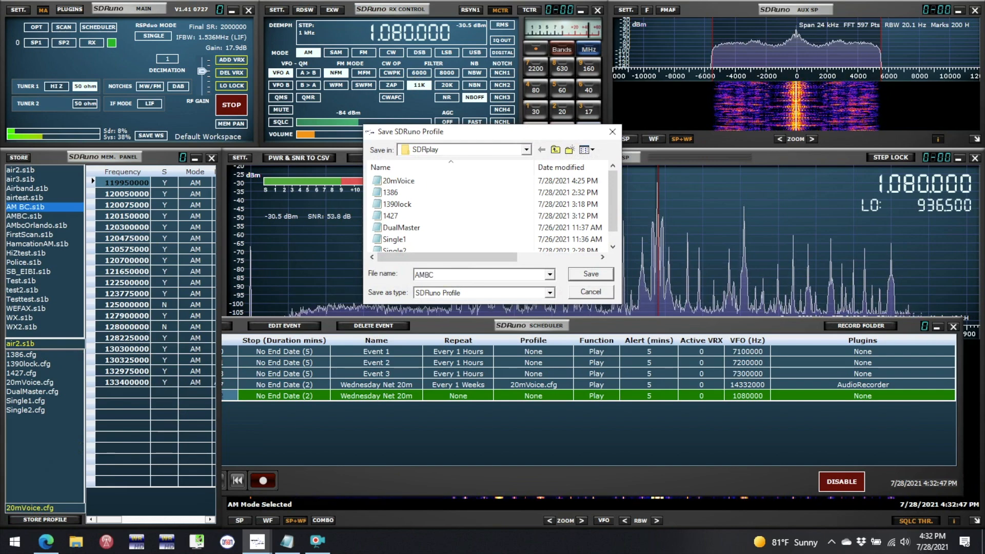
left_click(590, 276)
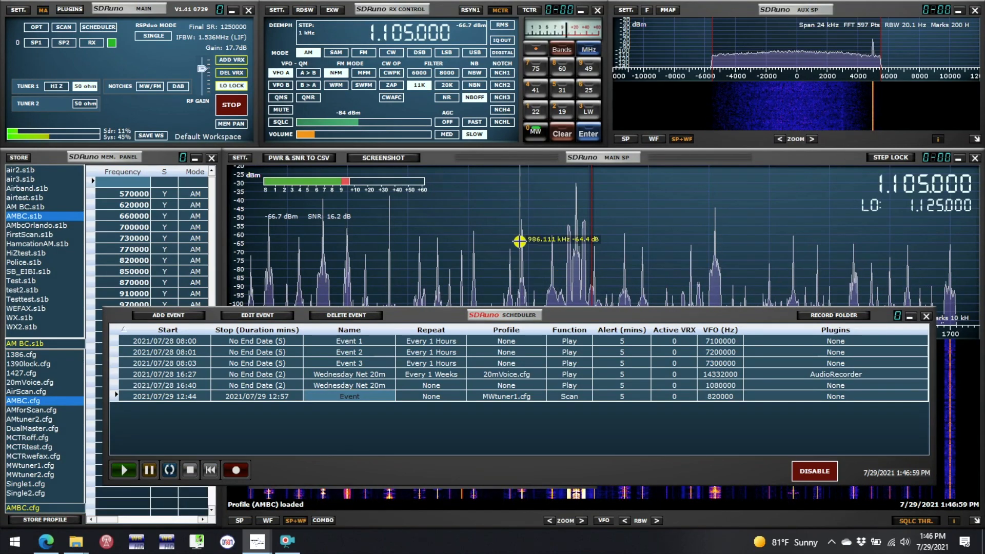
Tune the receiver to 946 kHz, check the RF gain setting, and store the settings over the existing AMBC profile
left_click(496, 209)
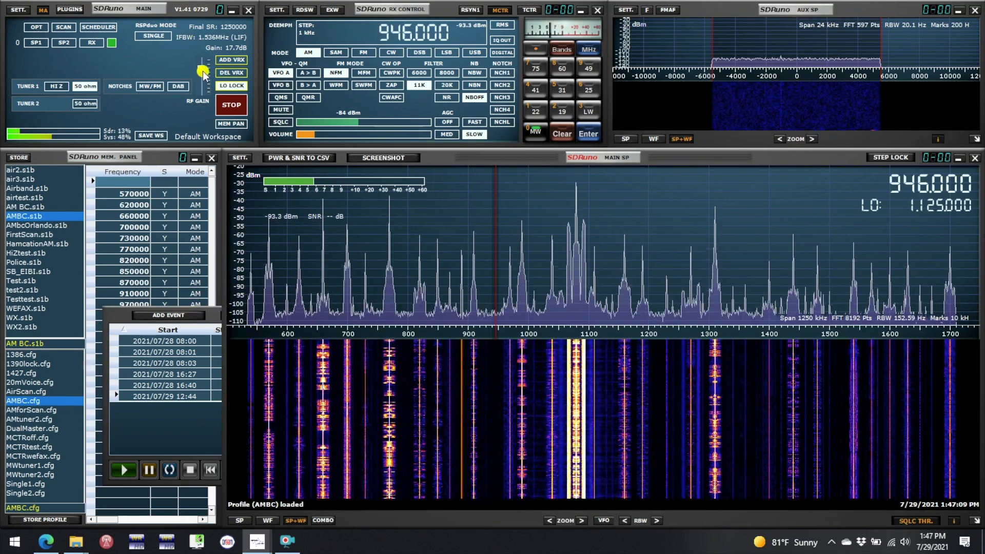
mouse_move(202, 69)
left_mouse_down()
mouse_move(202, 85)
mouse_move(205, 69)
left_mouse_up()
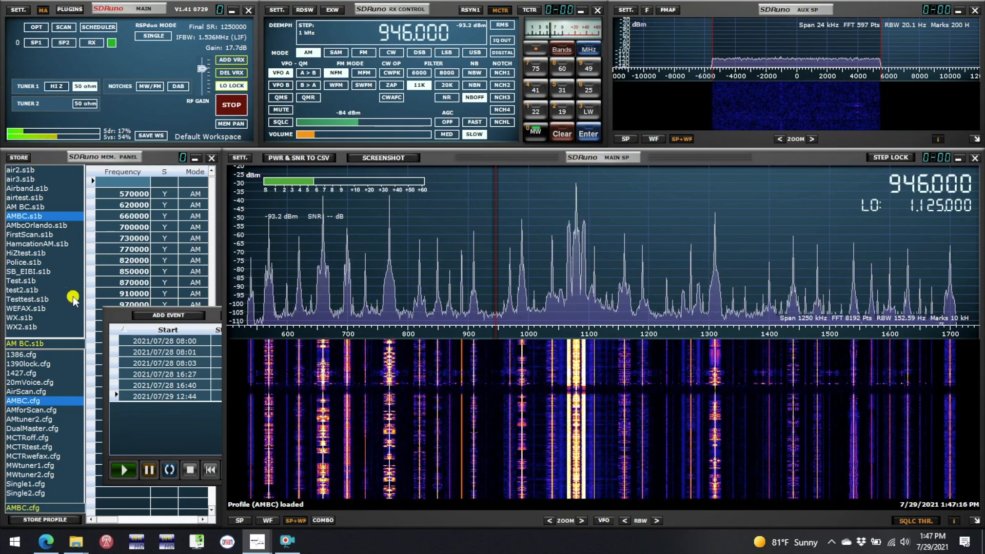
left_click(51, 519)
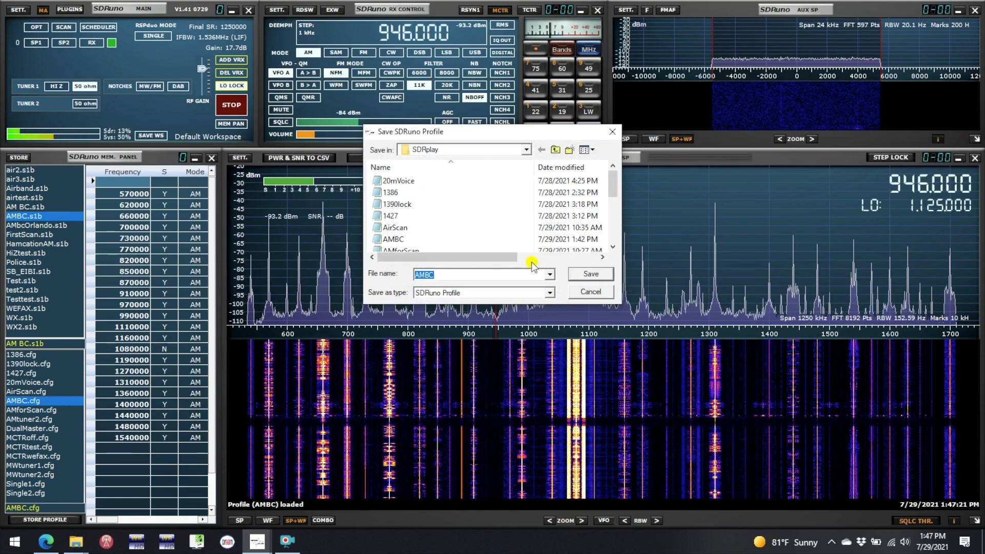
left_click(587, 274)
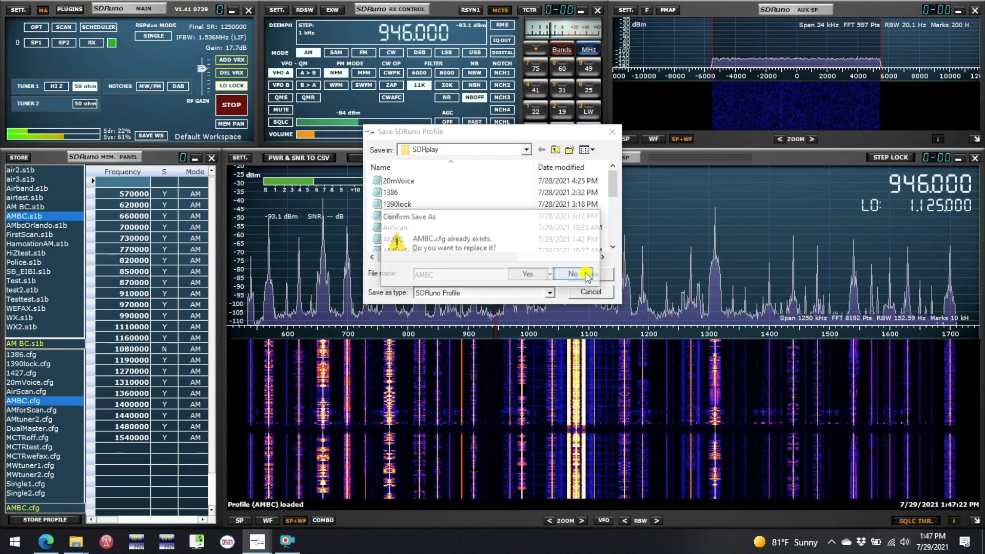
left_click(529, 276)
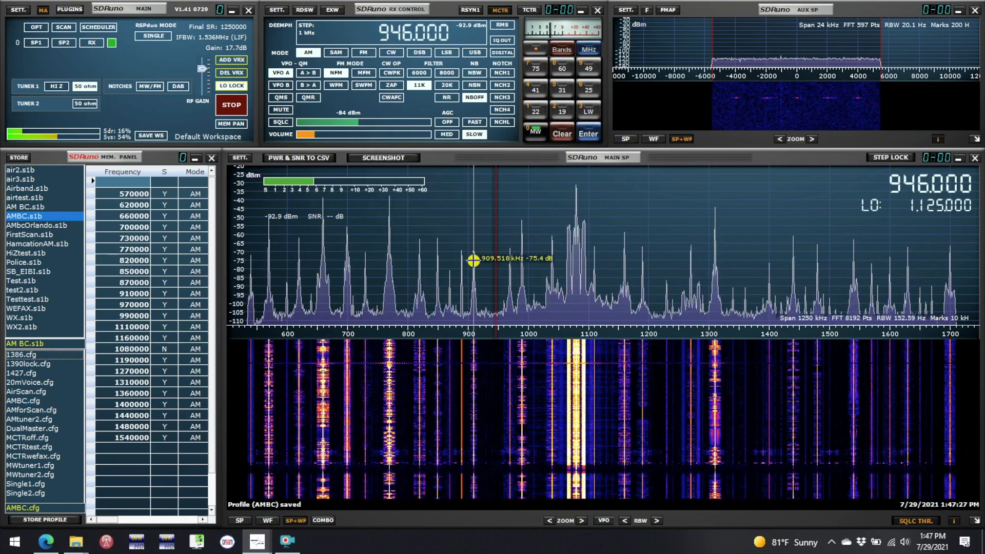
Stop the receiver, bring up the Scheduler, and move its window up to clear the lower part of the spectrum display
left_click(232, 104)
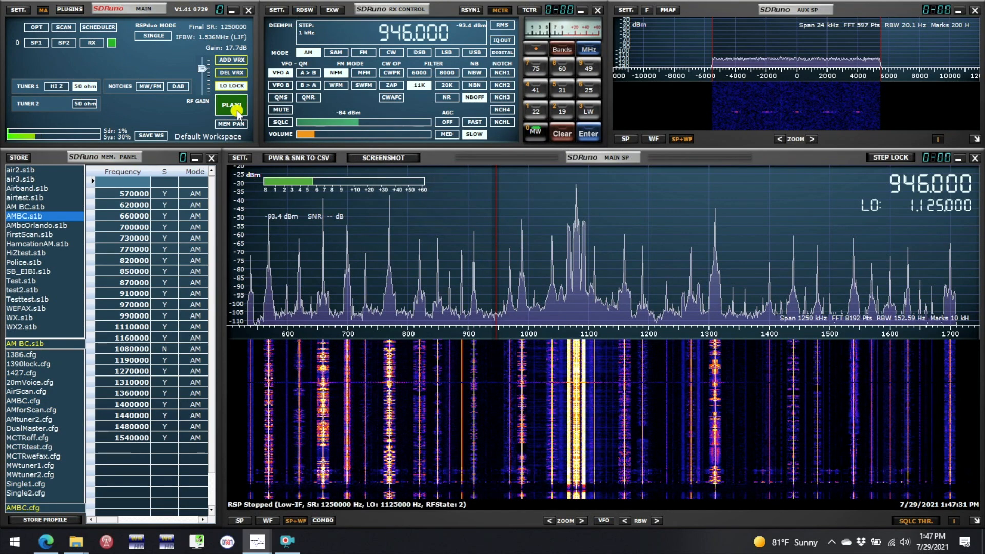
left_click(100, 29)
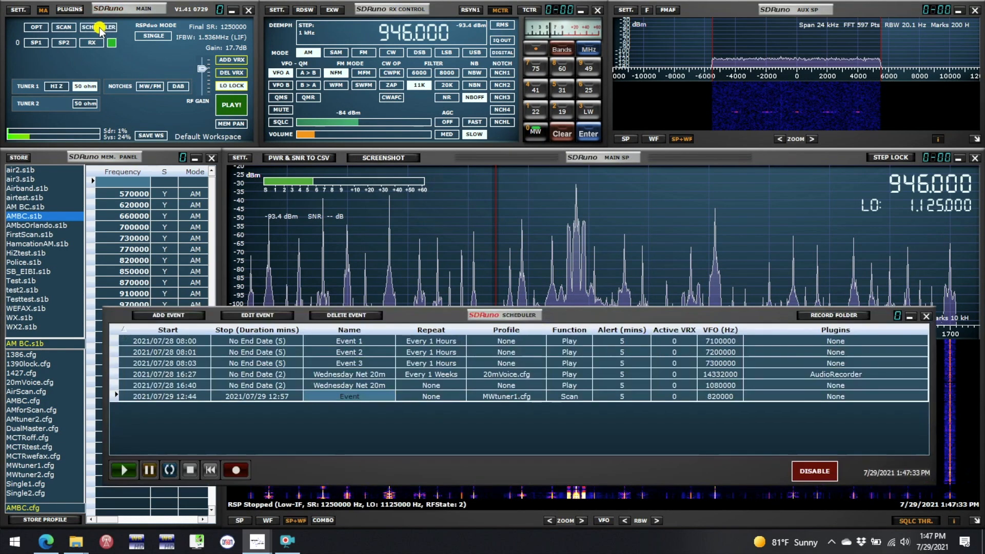
left_click_drag(501, 318, 504, 219)
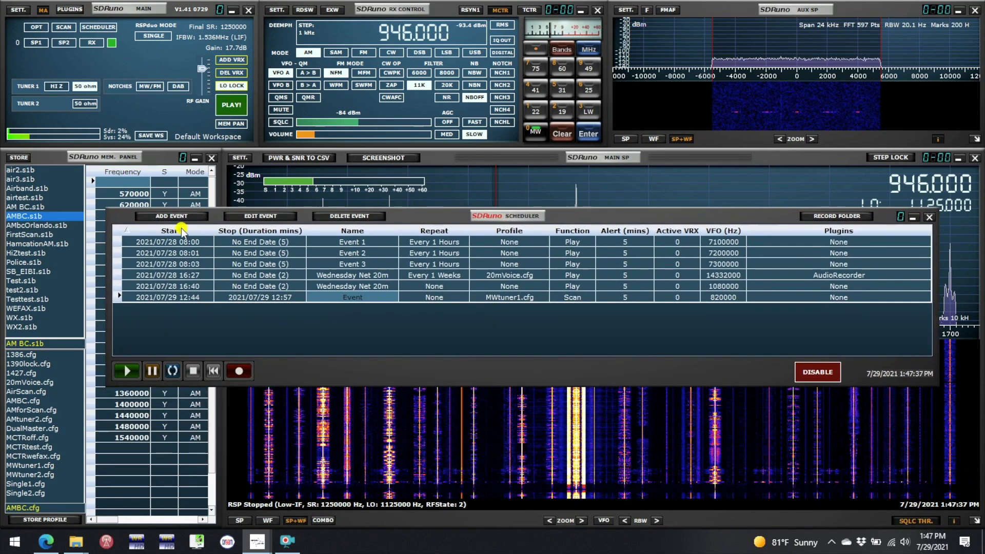
Add a scheduler event titled "On the hour AM" that starts at 19:58:00 and ends at 20:02:00
left_click(169, 216)
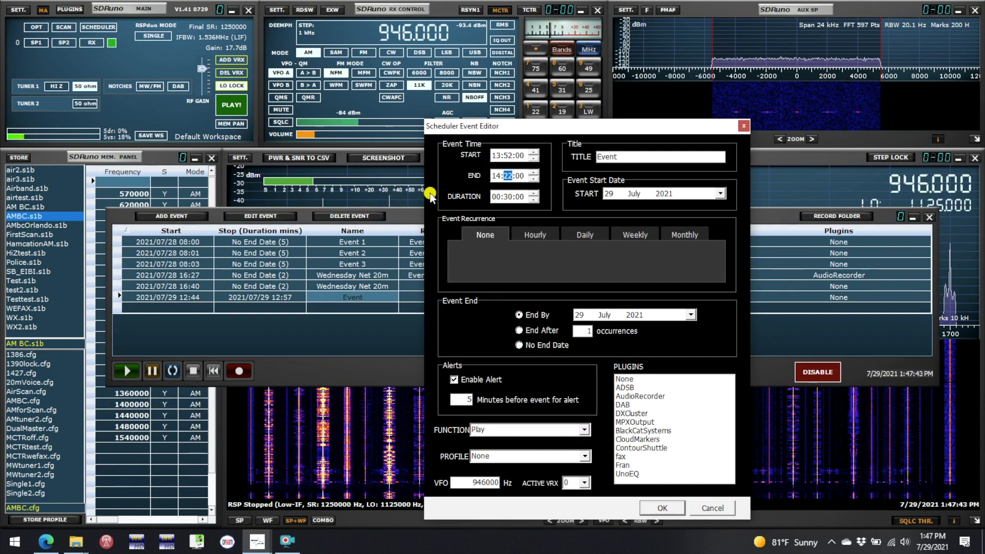
left_click(495, 155)
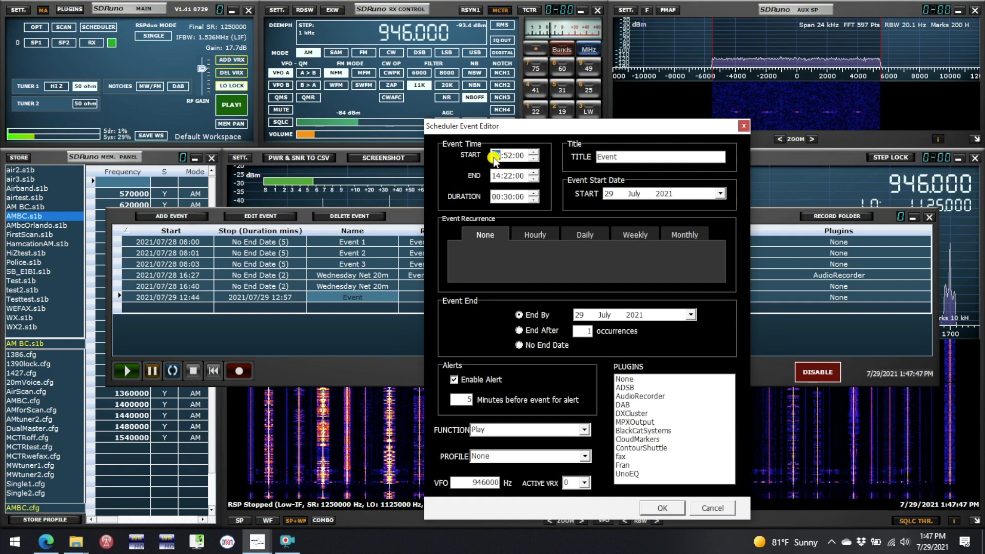
type("19")
left_click(506, 156)
double_click(605, 157)
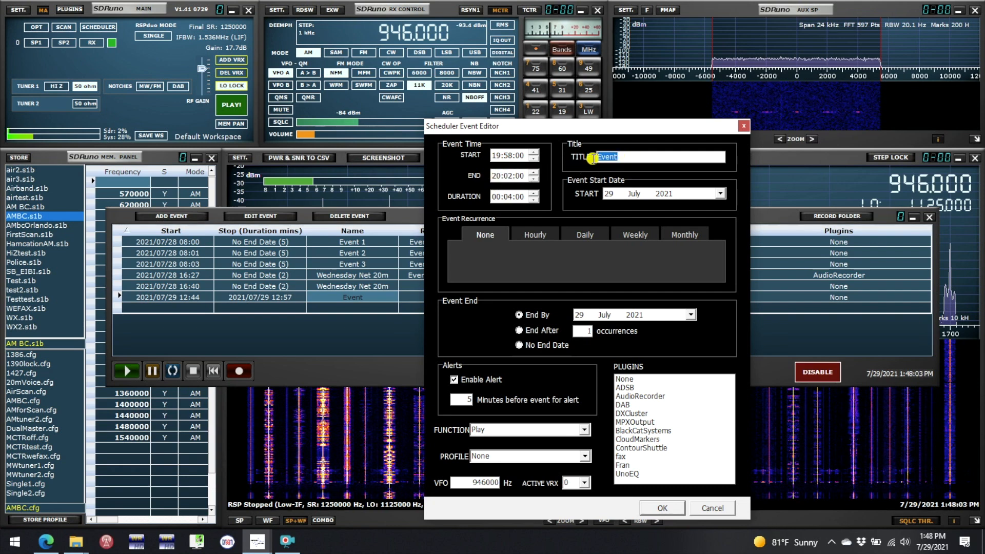
type("On the hour AM")
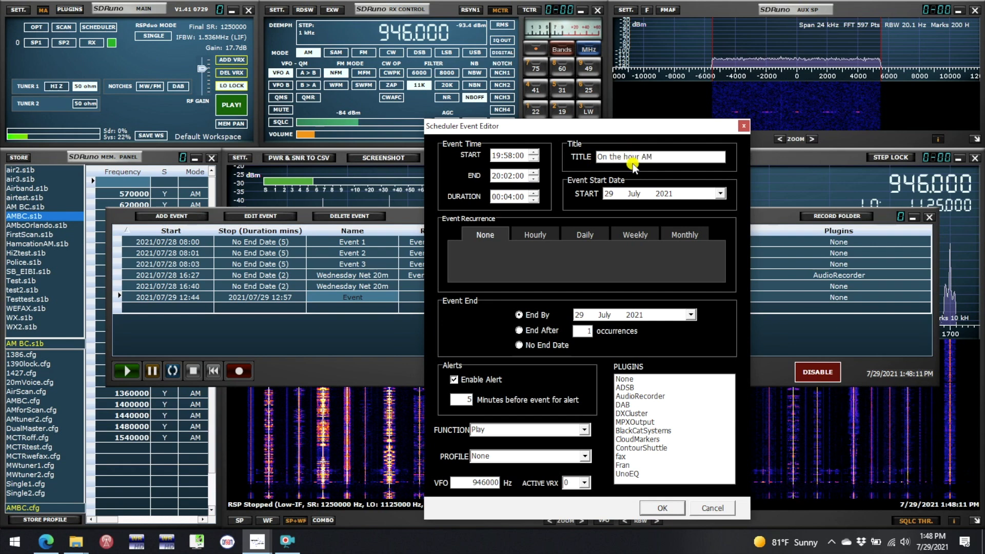
Make the event recur every 1 hour, end after 8 occurrences, and turn off its alert
left_click(534, 236)
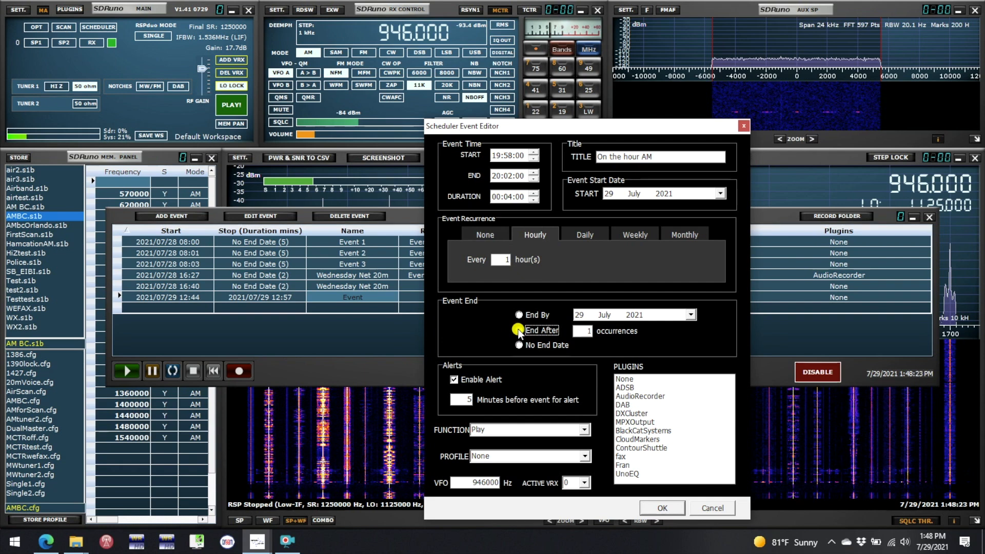
left_click(520, 330)
left_click(583, 332)
left_click(453, 380)
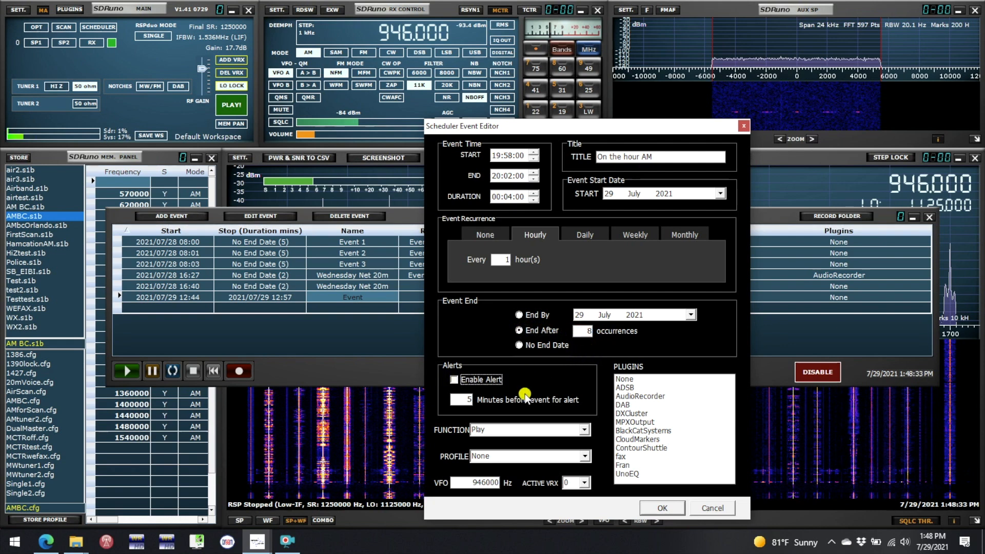
Set the event's function to IQ Record with profile AMBC.cfg, and save it to the schedule
left_click(583, 430)
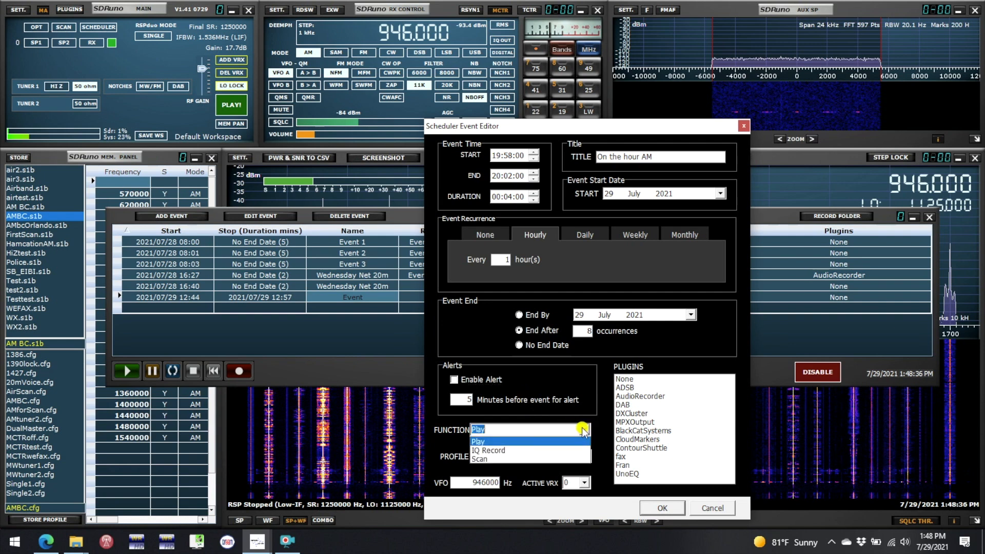
left_click(499, 445)
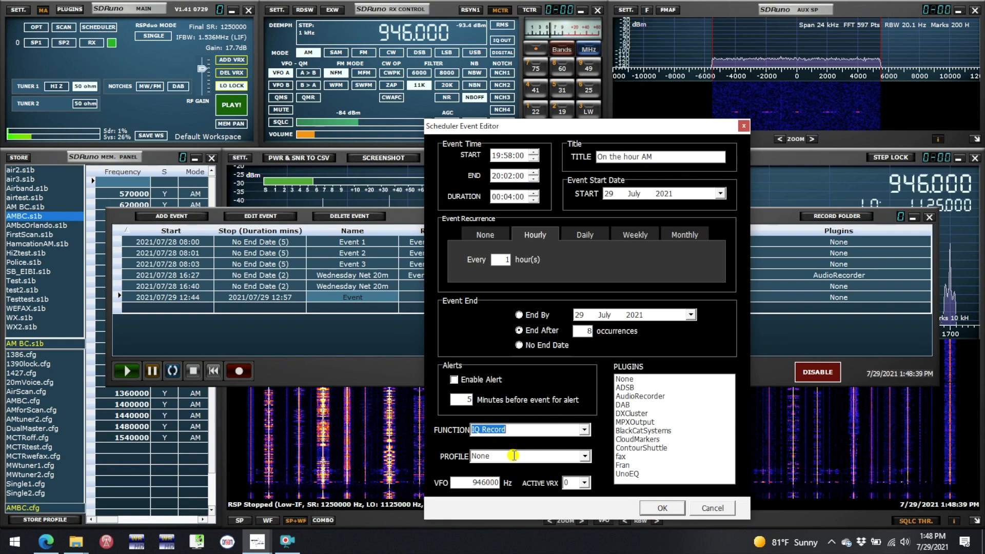
left_click(513, 456)
left_click(585, 457)
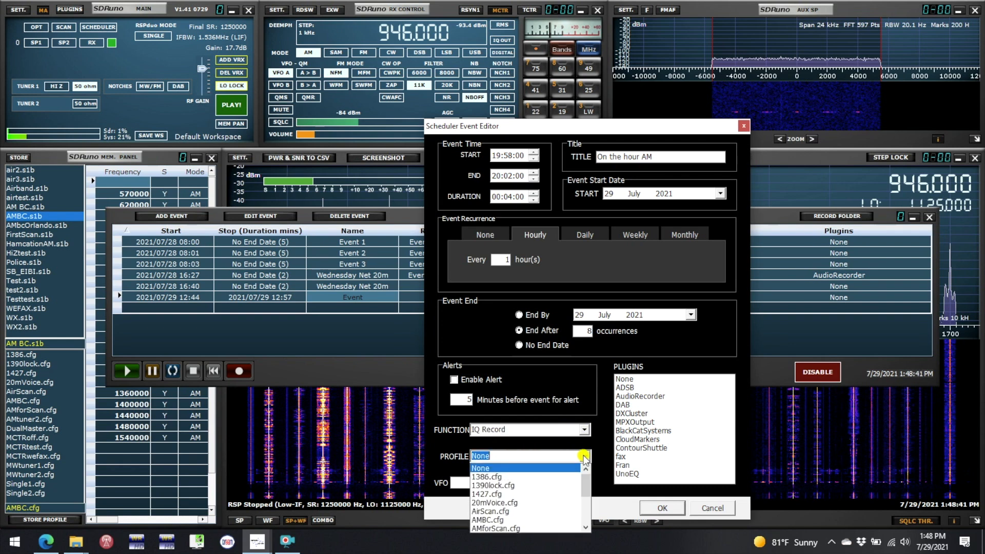
left_click(504, 519)
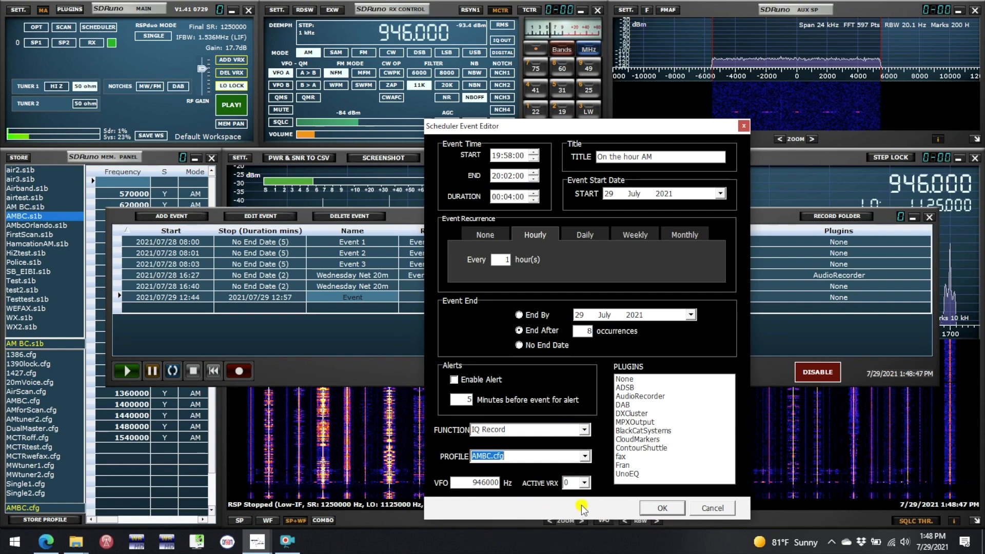
left_click(652, 507)
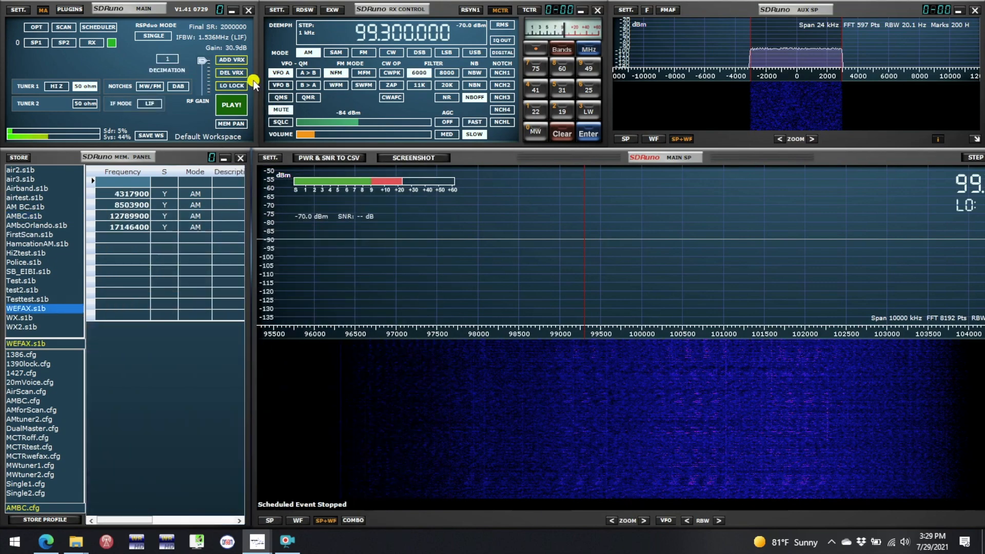
Bring up the Scheduler and set its record folder to Documents > SDRplay > UnoRecordings
left_click(91, 28)
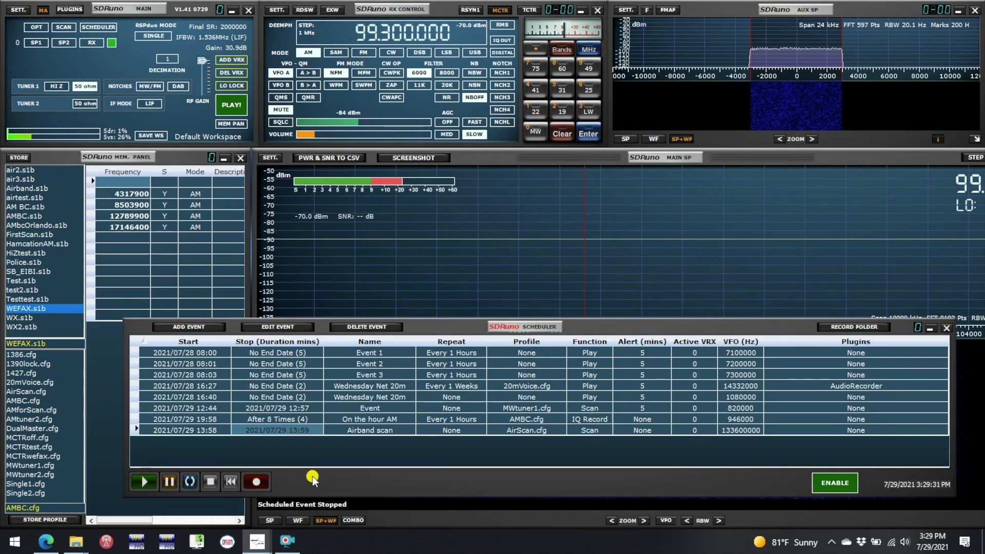
left_click(850, 326)
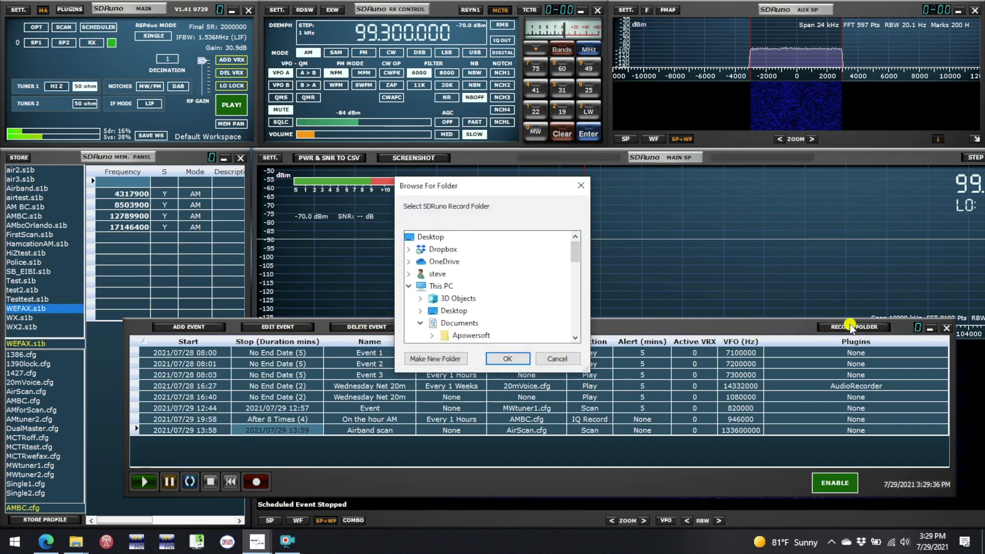
scroll(493, 306, "down", 2)
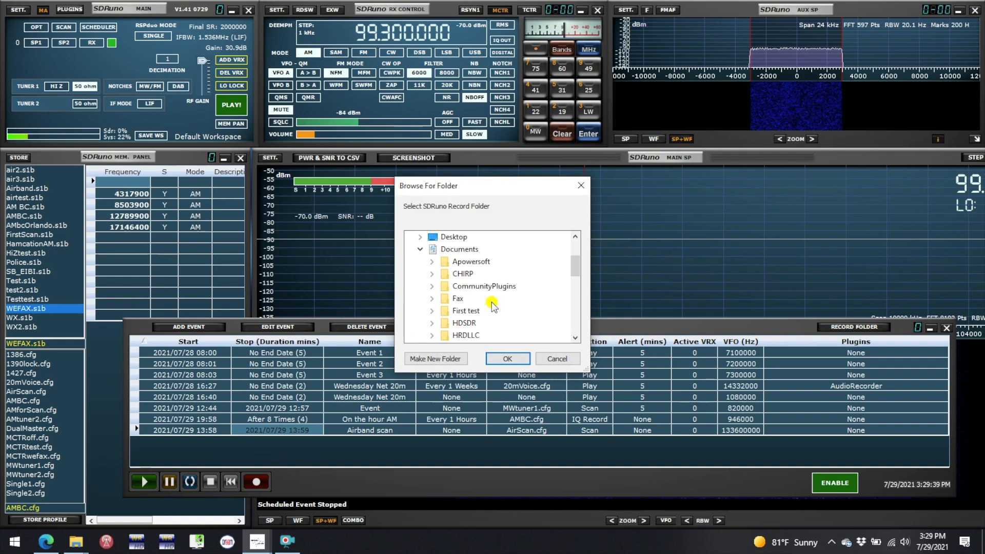
scroll(494, 307, "down", 5)
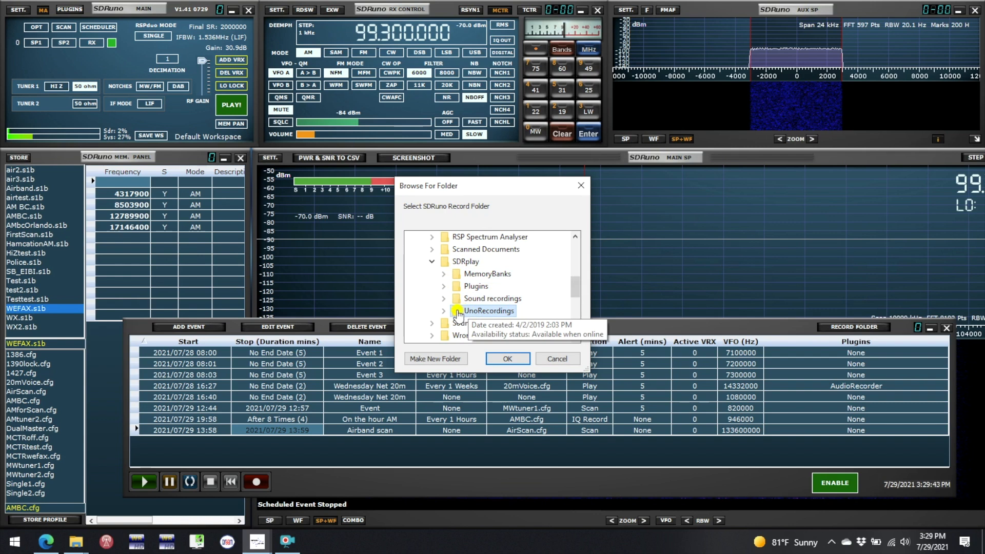
left_click(458, 312)
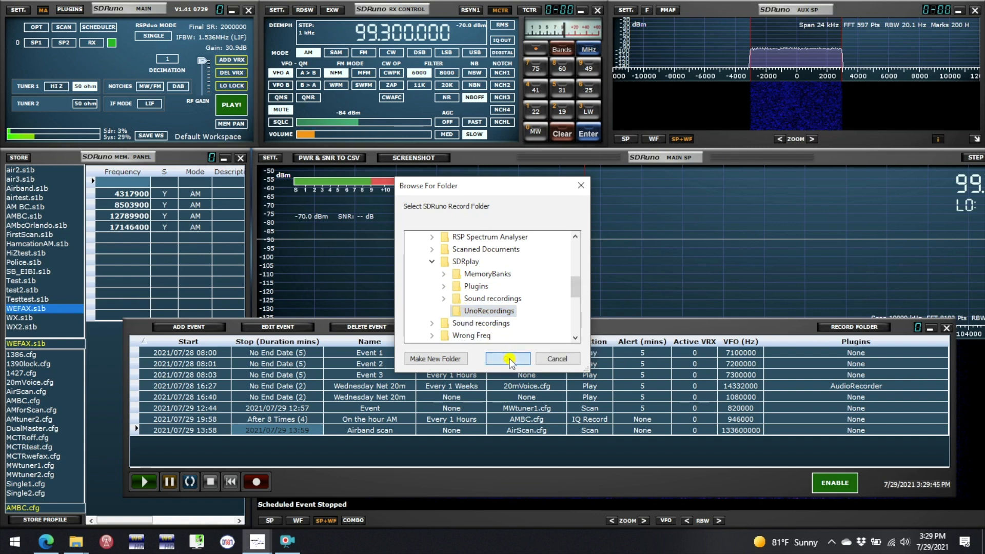
left_click(508, 360)
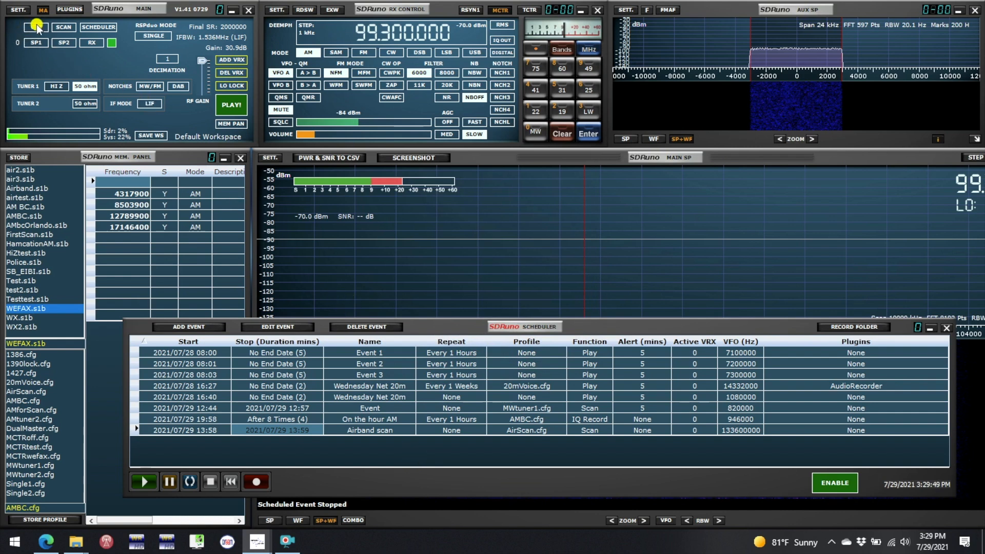
Load SDRuno_20210726_165410Z_1125kHz.wav from UnoRecordings as the input, play it briefly, and stop playback
left_click(17, 10)
mouse_move(53, 23)
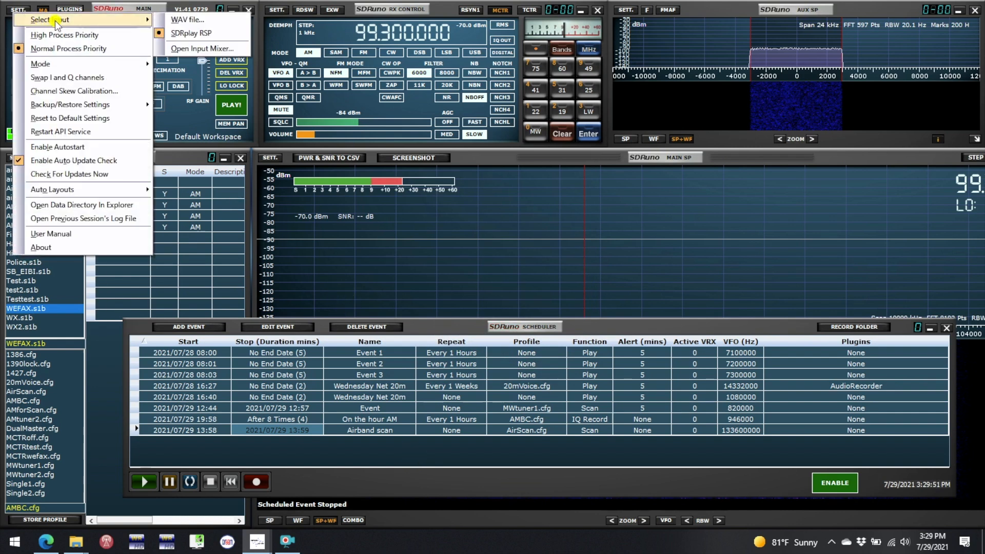
left_click(199, 23)
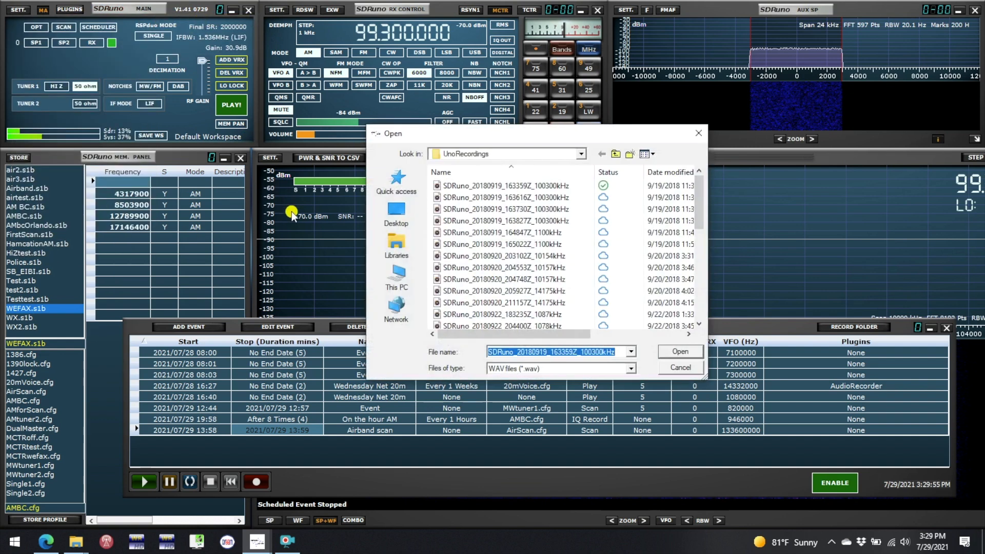
left_click(580, 154)
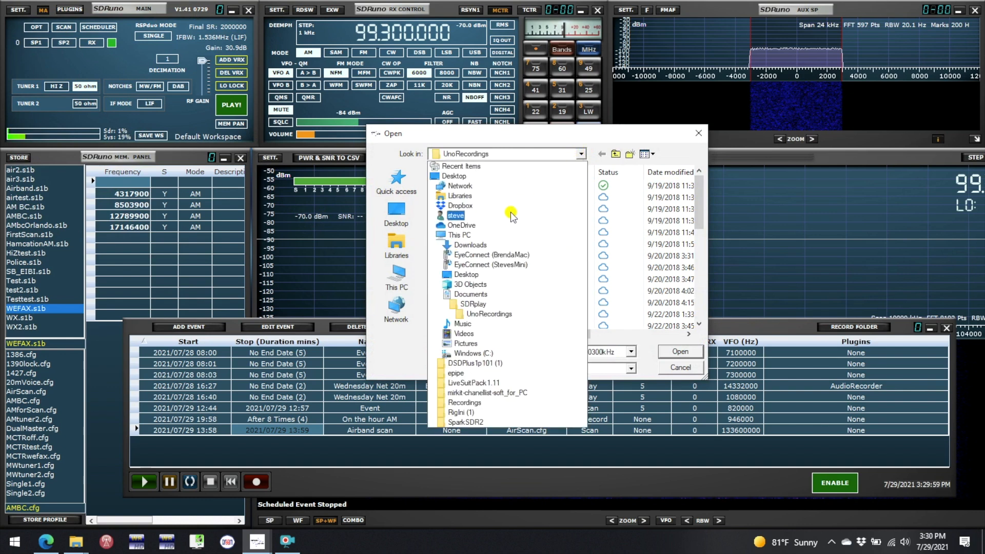
left_click(461, 314)
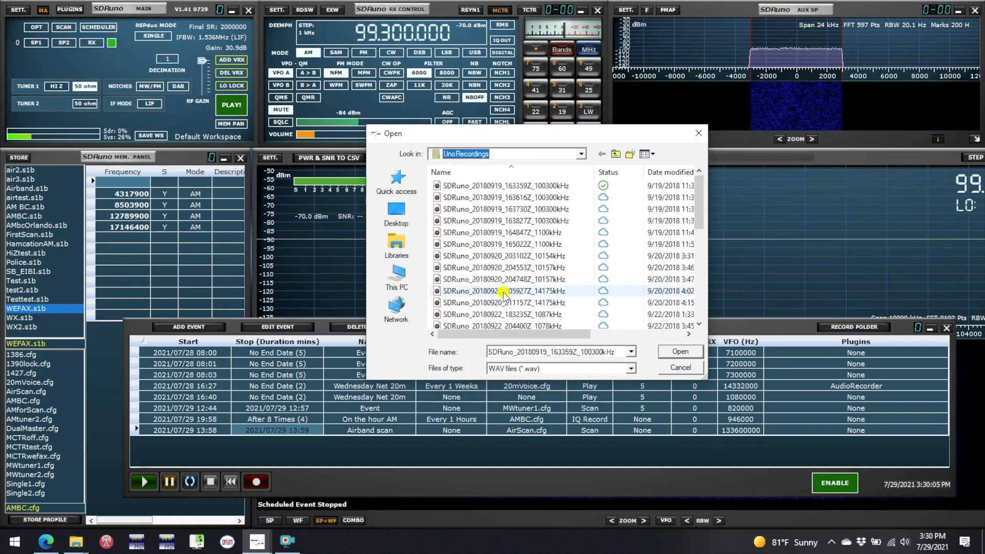
scroll(525, 291, "down", 10)
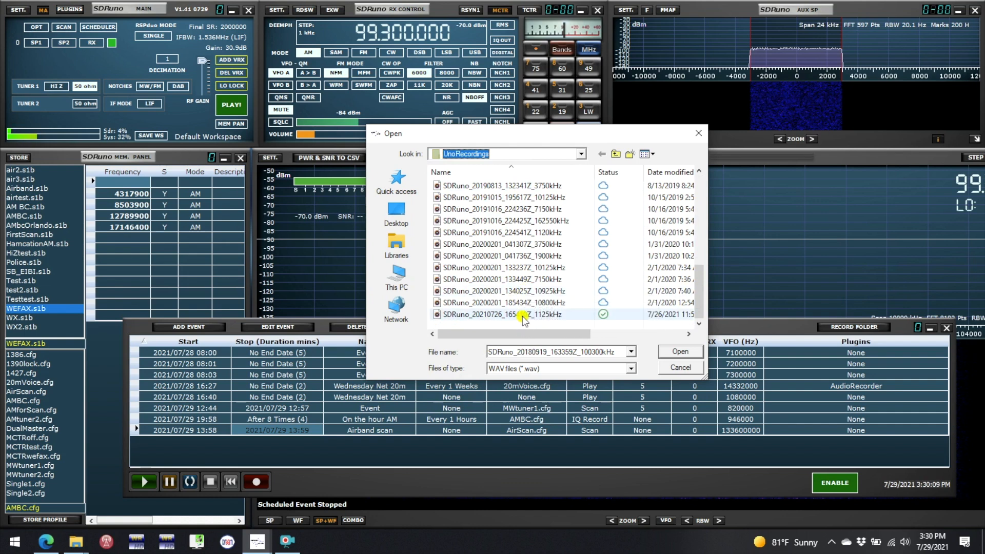
left_click(523, 314)
left_click(677, 352)
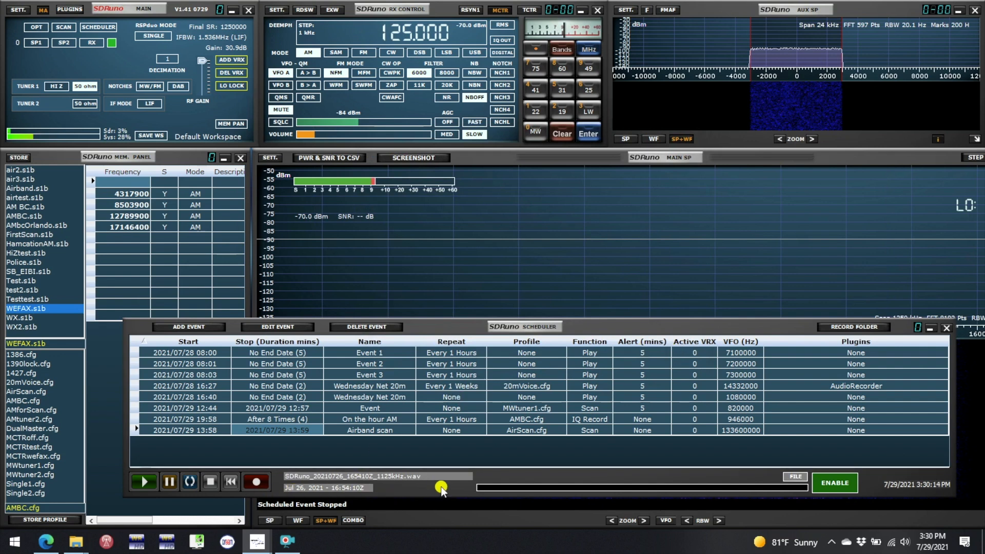
left_click(145, 482)
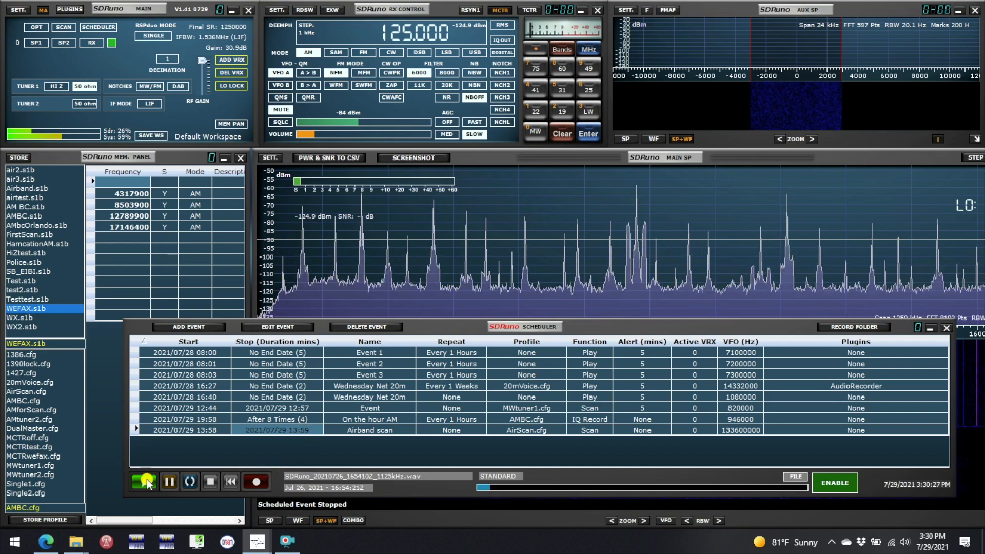
left_click(212, 479)
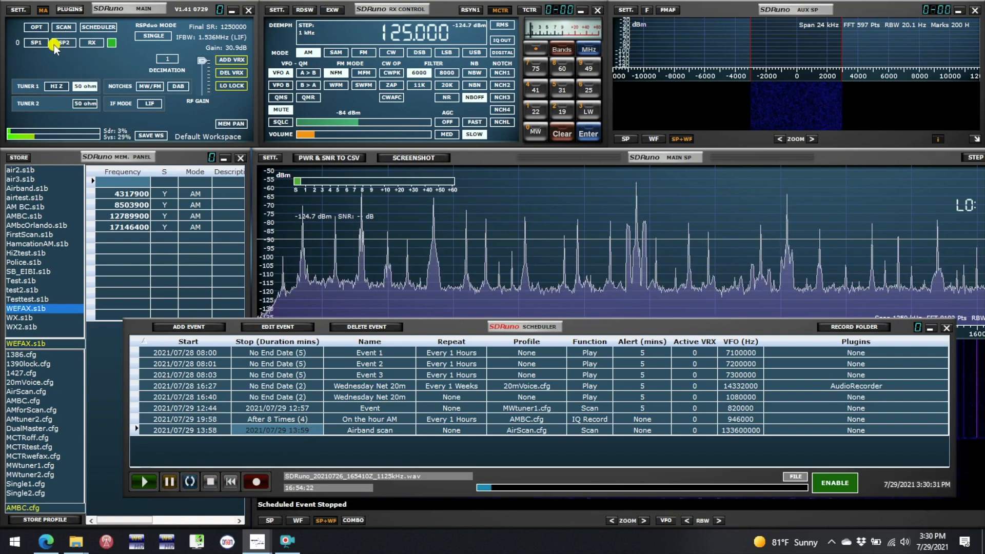
Switch the input back to the SDRplay RSP and run the receiver briefly, reducing the RF gain
left_click(31, 28)
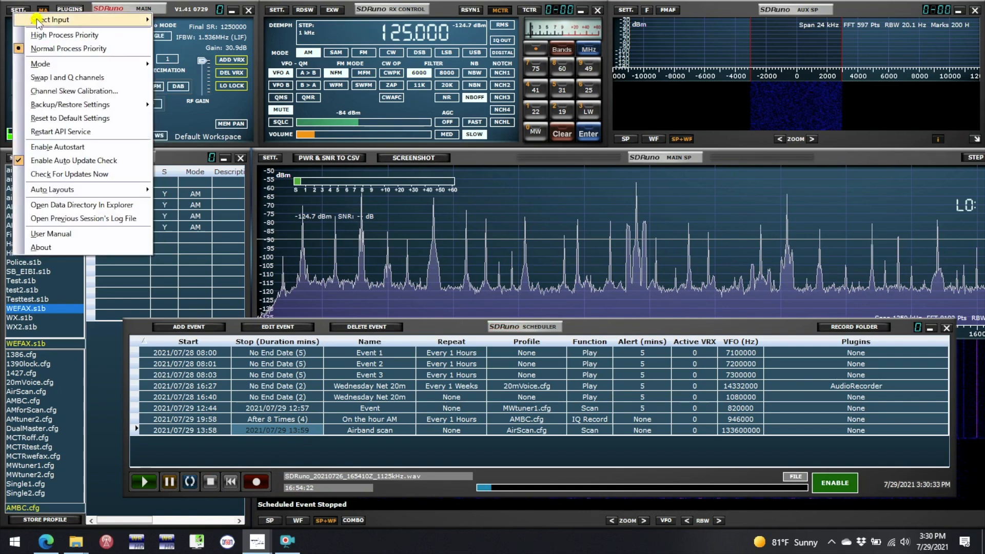
mouse_move(47, 19)
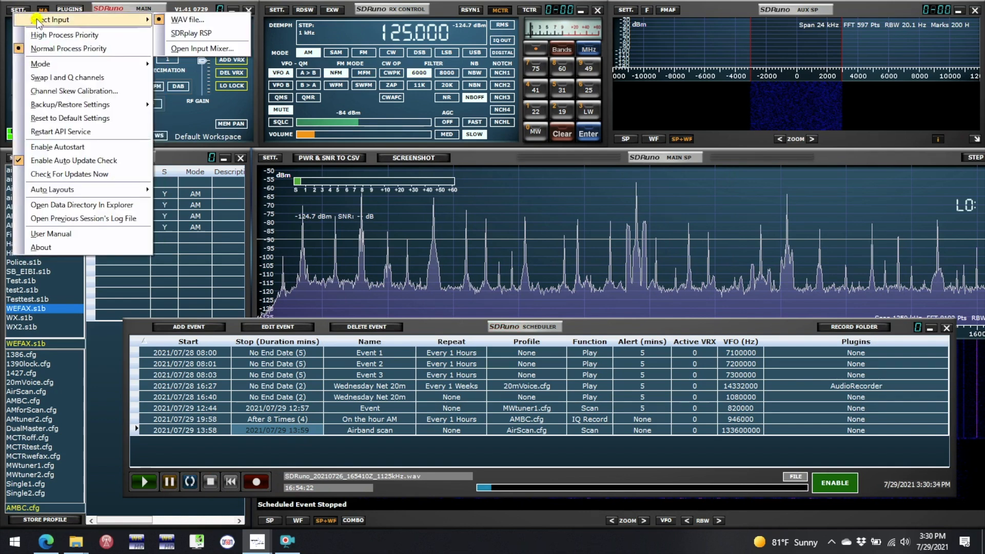
left_click(186, 33)
left_click(232, 108)
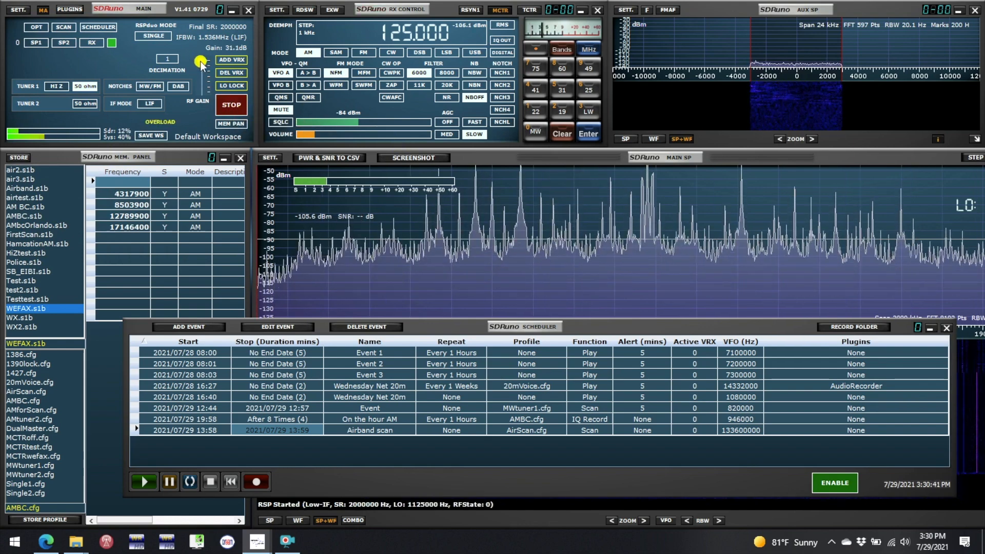
left_click_drag(201, 64, 202, 76)
left_click(232, 105)
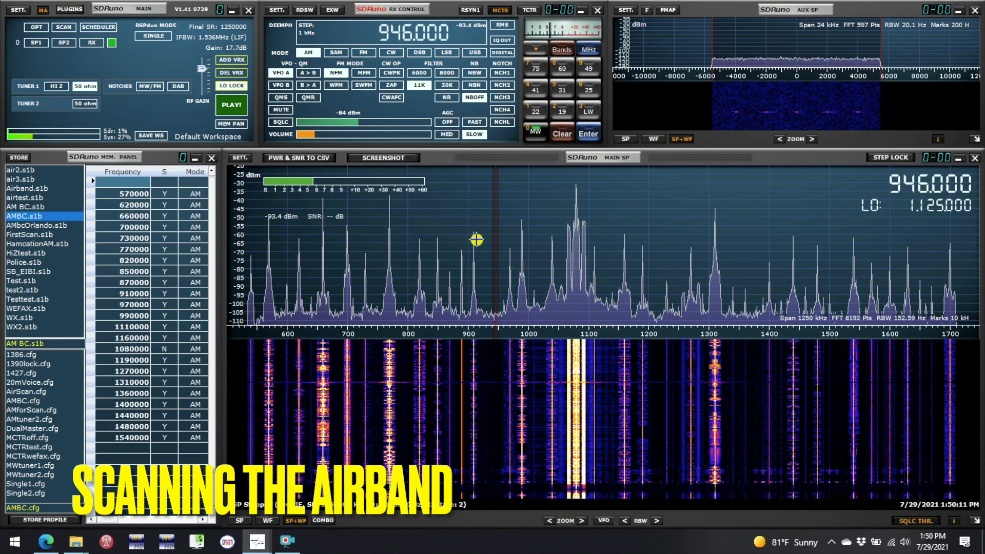
Configure the Scanner with the AIRBAND (NA) preset range, and enable waiting on signal and displaying the threshold
left_click(62, 27)
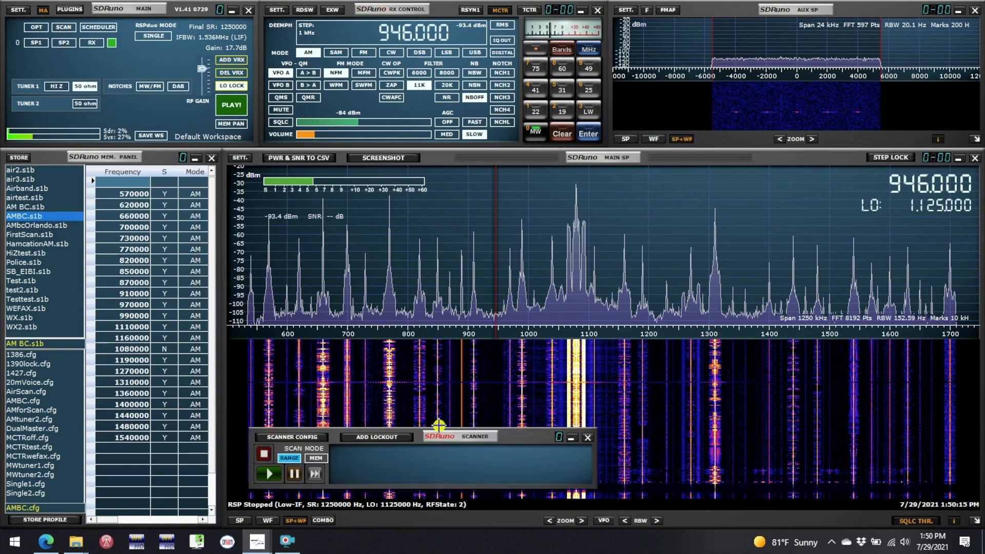
left_click_drag(448, 437, 537, 362)
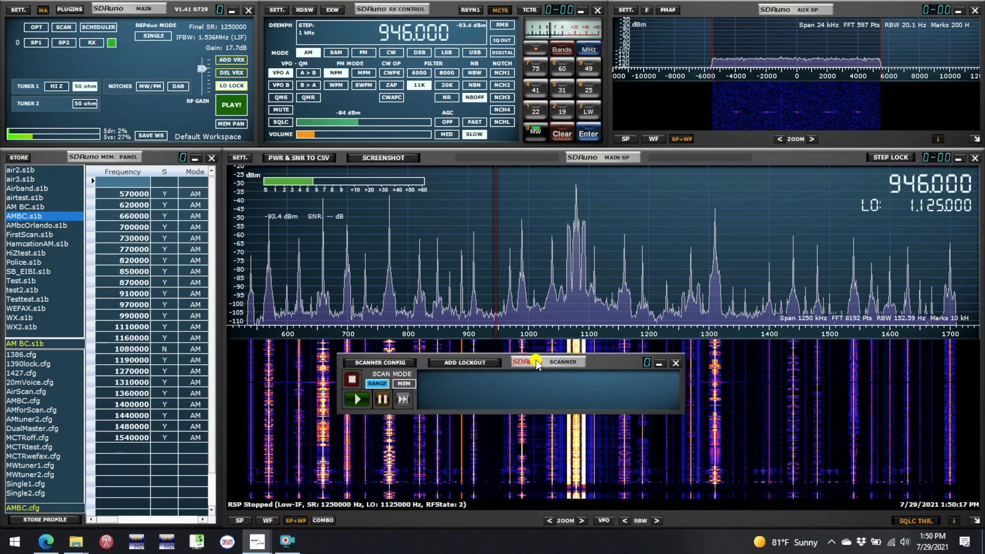
left_click(370, 363)
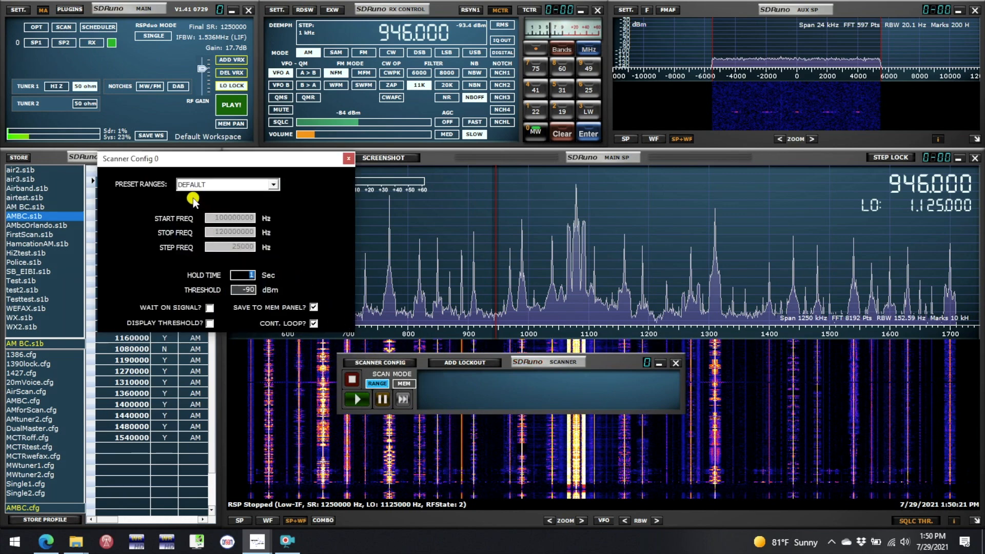
left_click(275, 188)
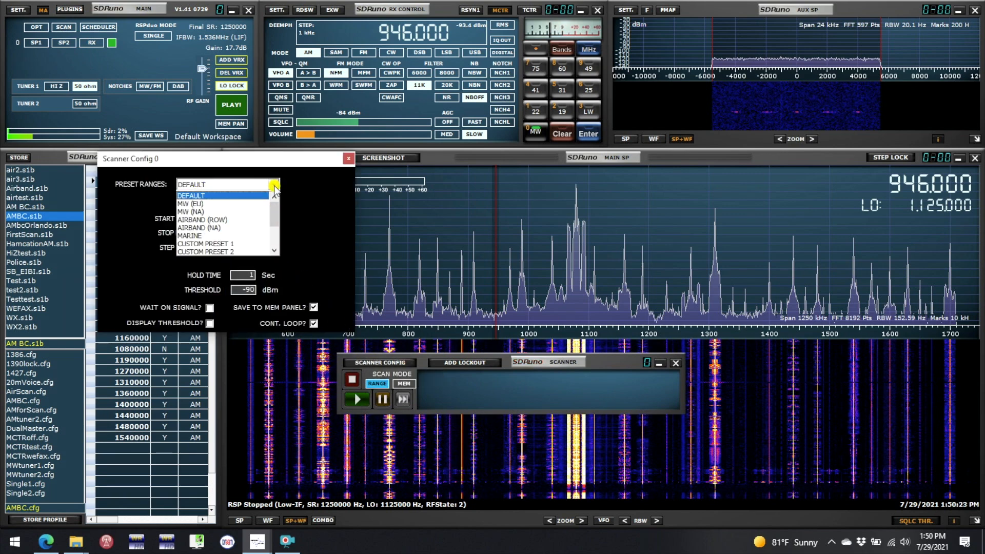
left_click(211, 229)
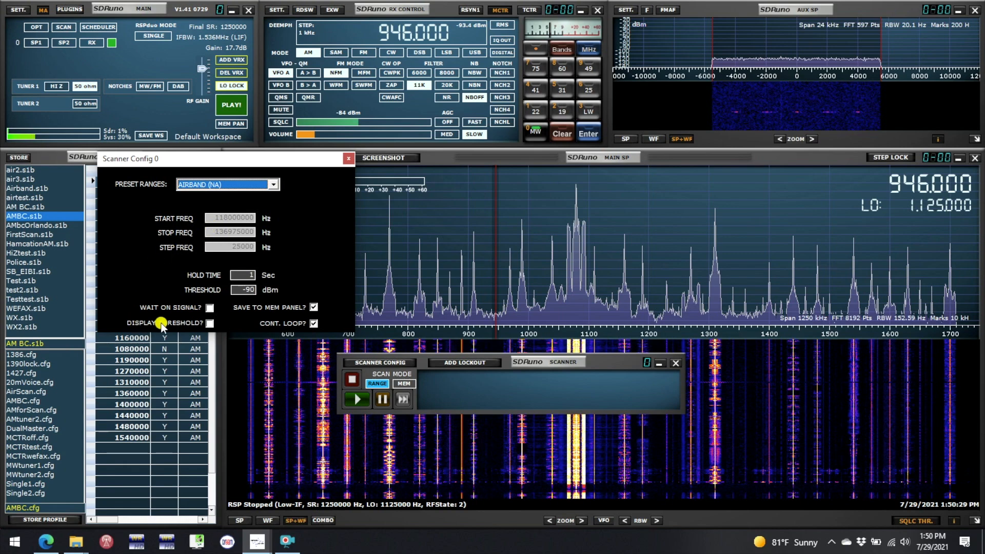
left_click(209, 310)
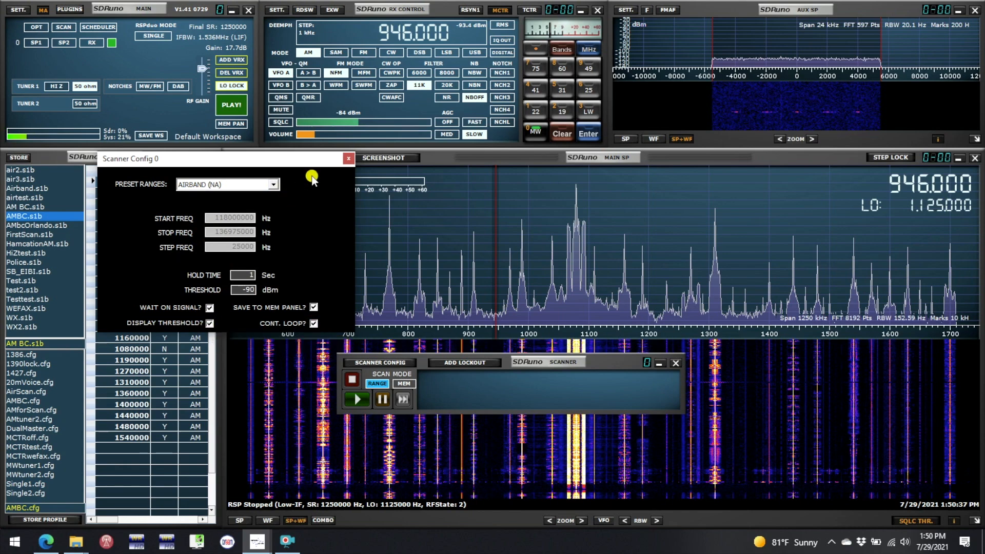
Start the airband range scan and lower the main spectrum's base level to about -135 dBm
left_click(348, 160)
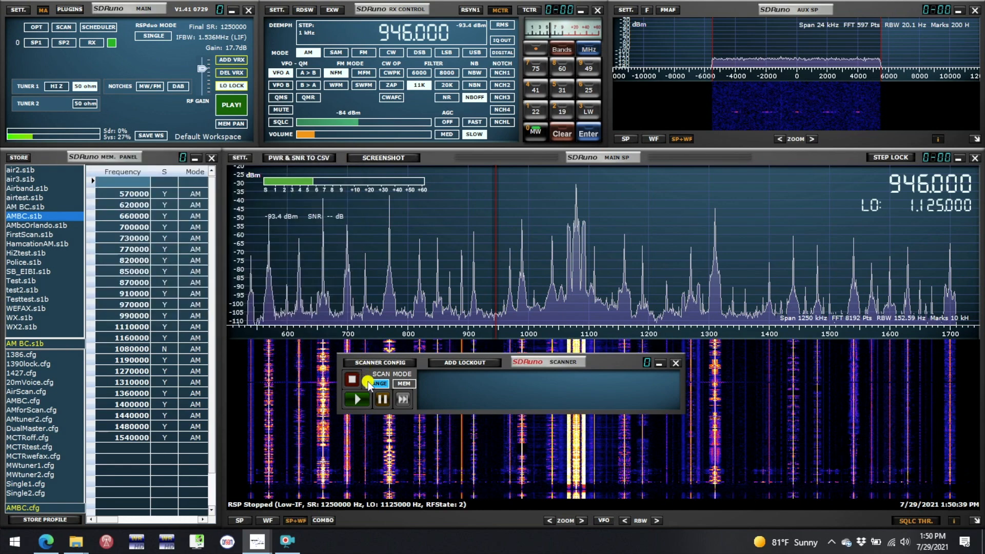
left_click(357, 397)
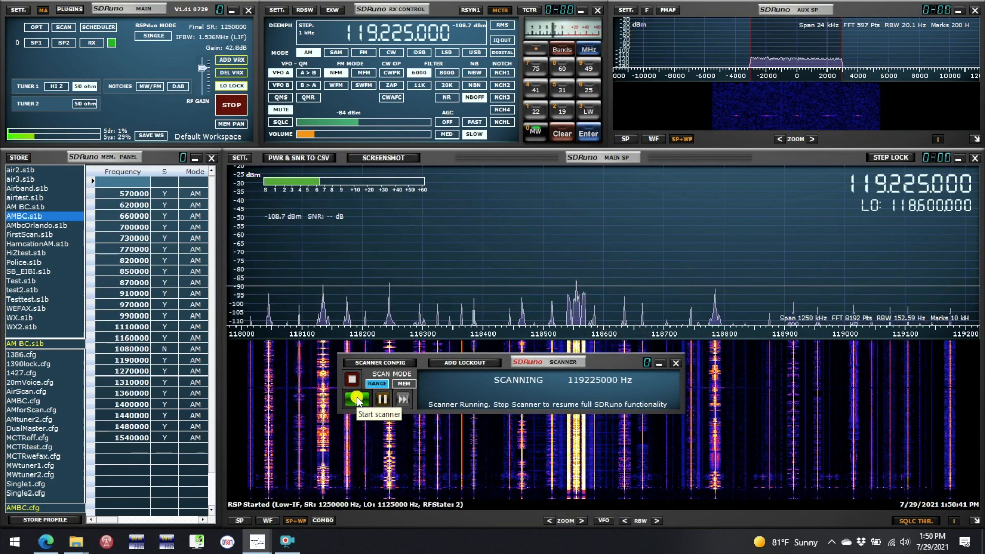
left_click(236, 158)
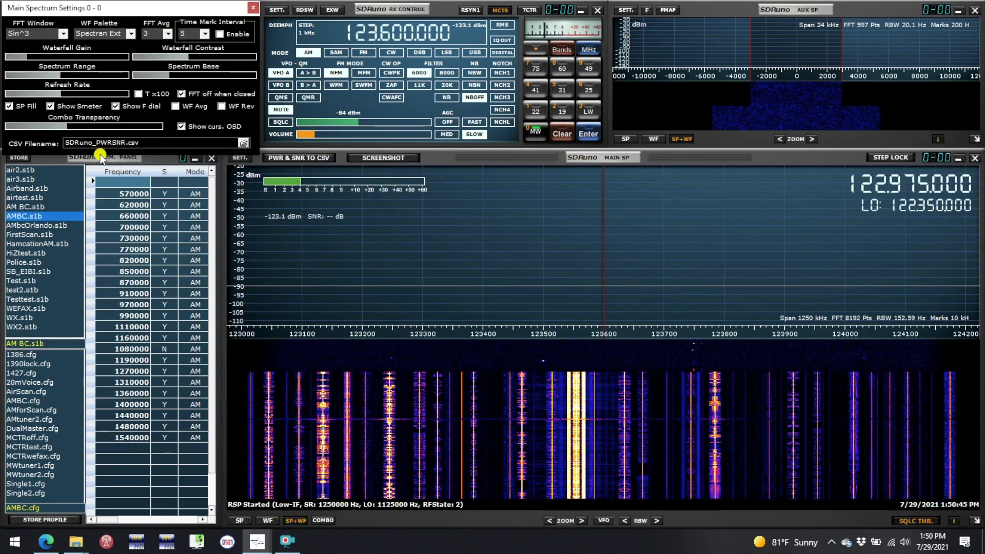
left_click_drag(187, 72, 148, 77)
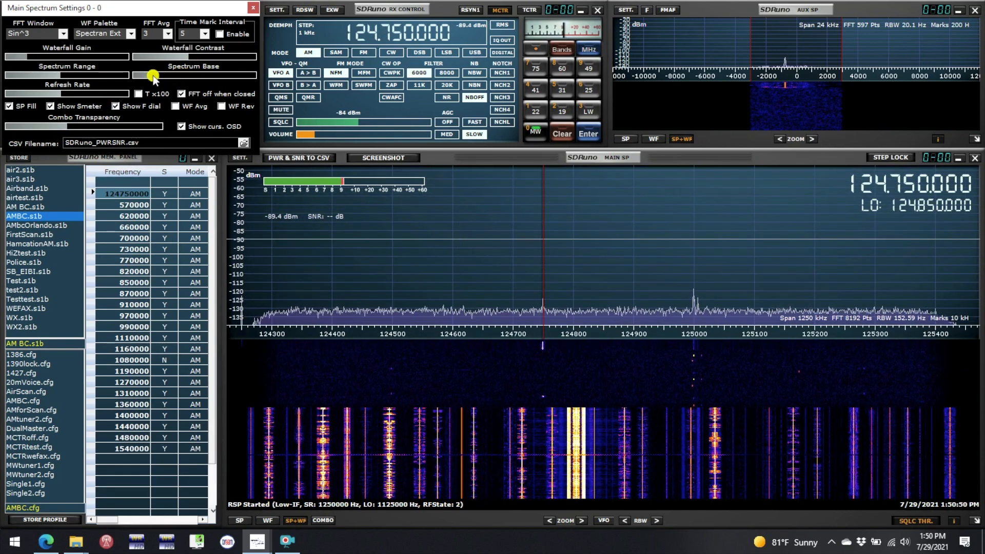
left_click(253, 8)
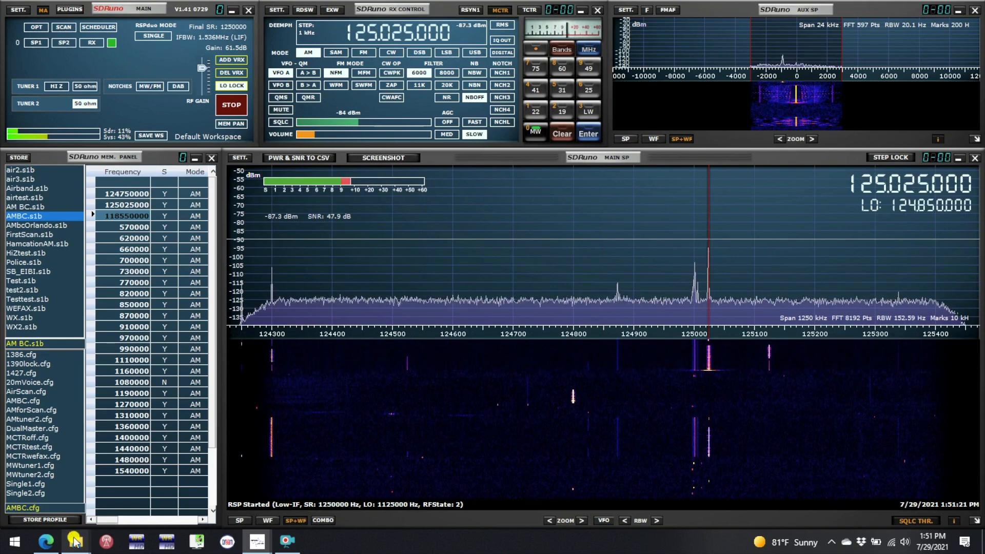
Store the current setup as the AirScan profile in the SDRplay folder, replacing the existing file
left_click(45, 520)
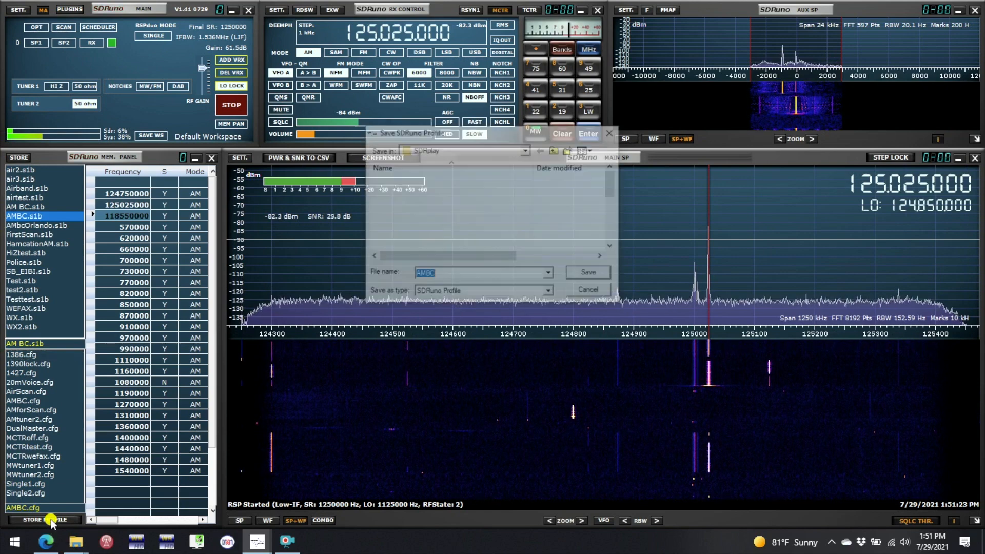
scroll(446, 236, "down", 2)
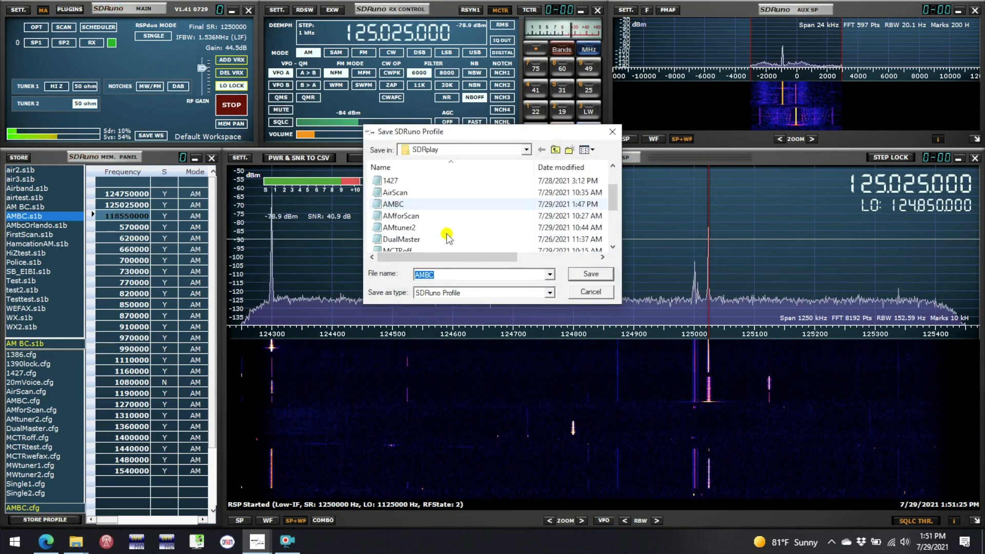
scroll(446, 236, "up", 2)
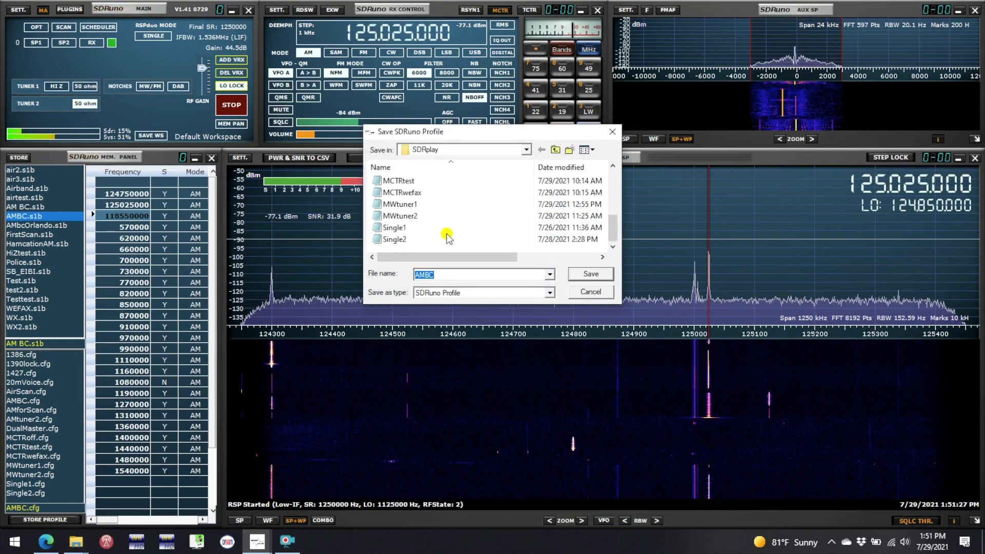
left_click(396, 227)
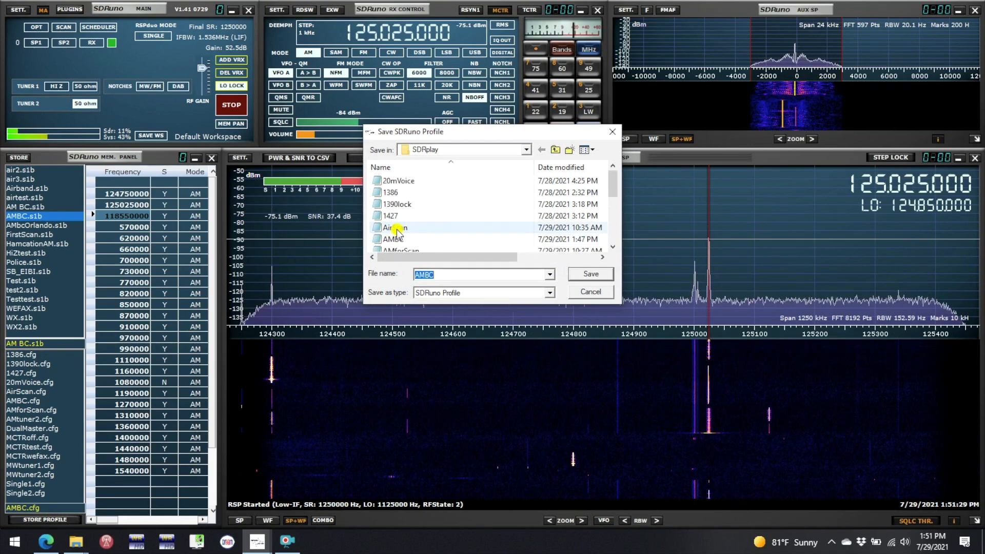
left_click(590, 273)
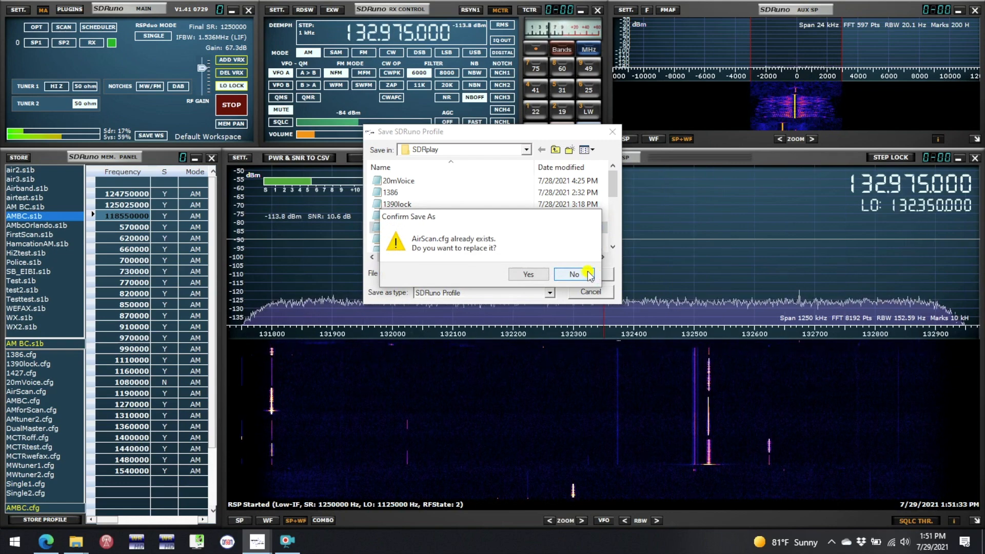
left_click(529, 274)
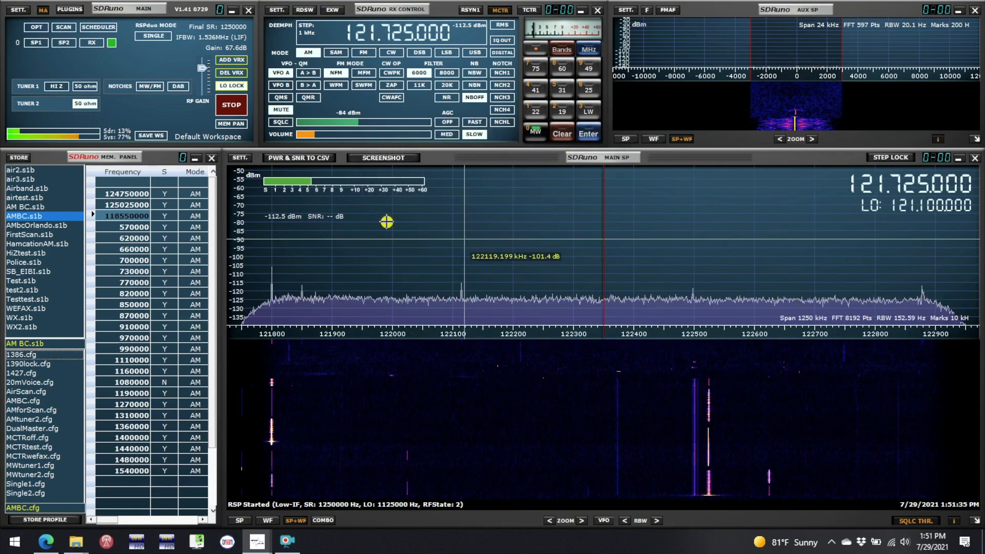
Add a new Scheduler event and set its start time to 21:50:00
left_click(90, 28)
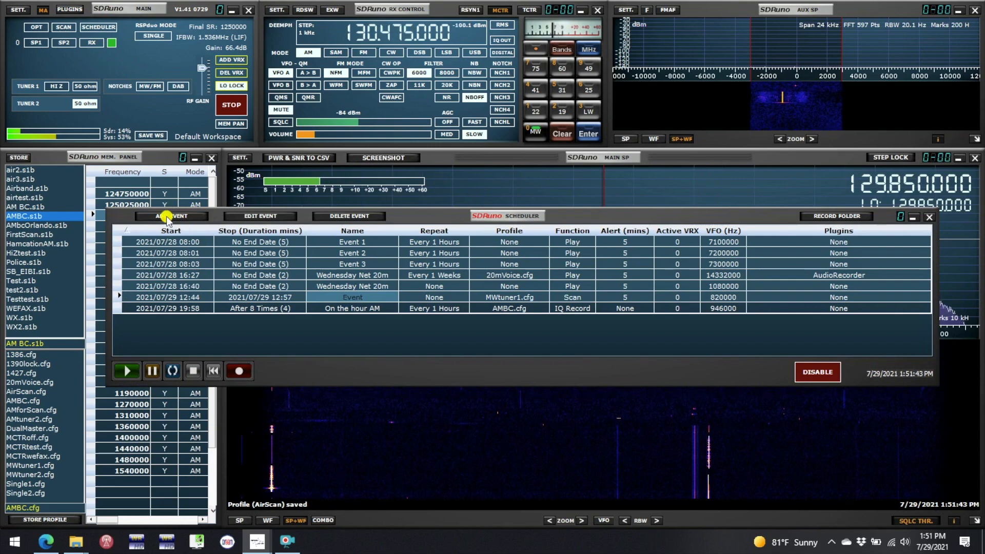
left_click(167, 216)
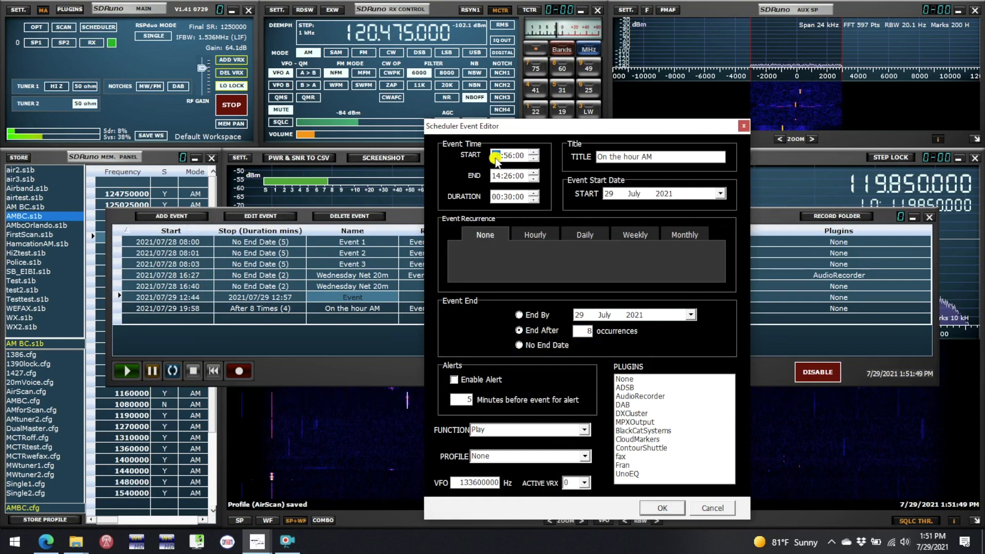
left_click(493, 163)
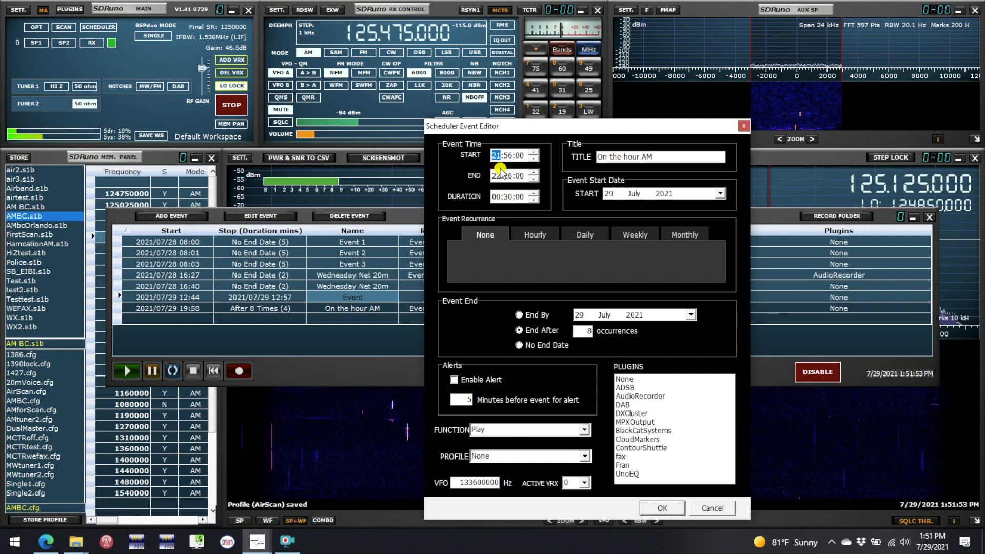
type("21")
left_click(508, 156)
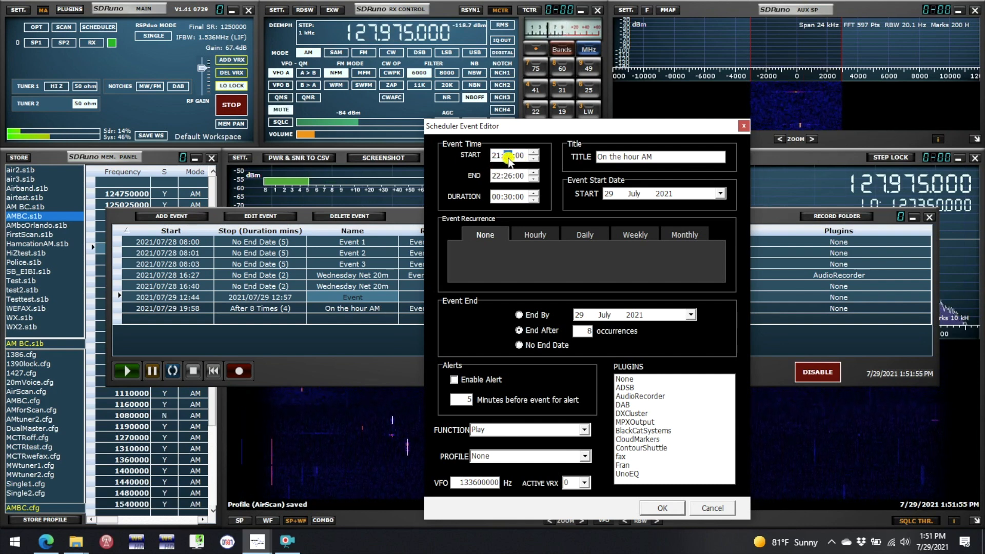
type("50")
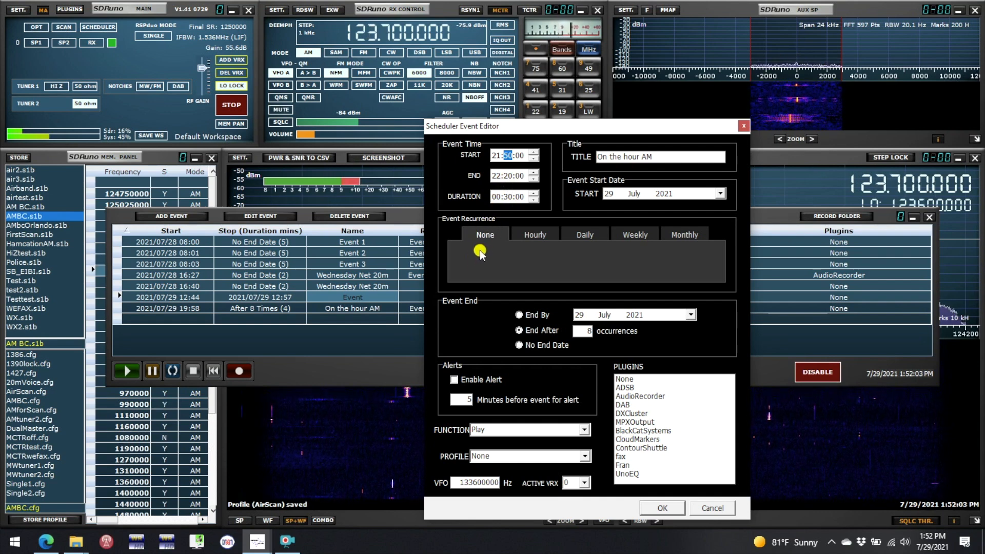
Set the new event's function to Scan with the AirScan.cfg profile and save it to the schedule
left_click(585, 430)
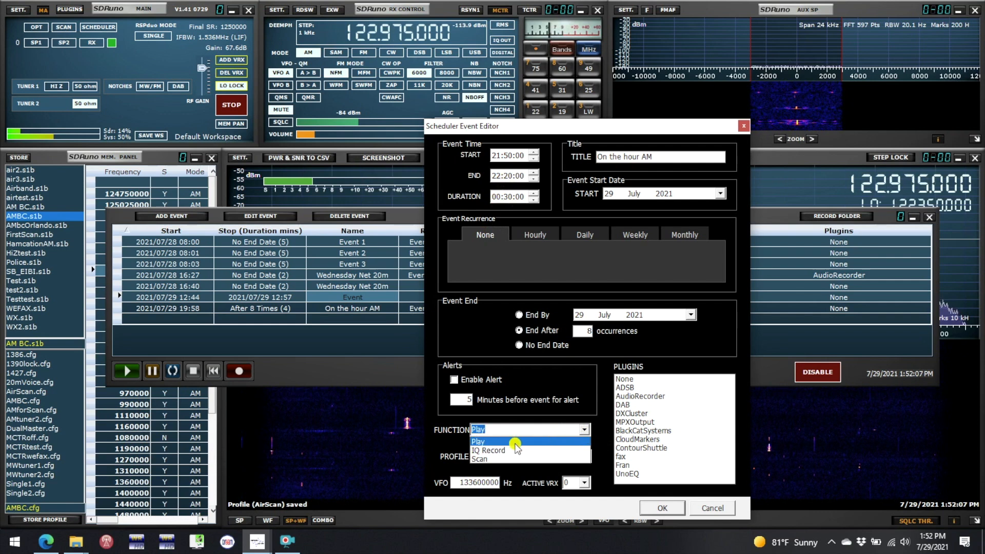
left_click(482, 460)
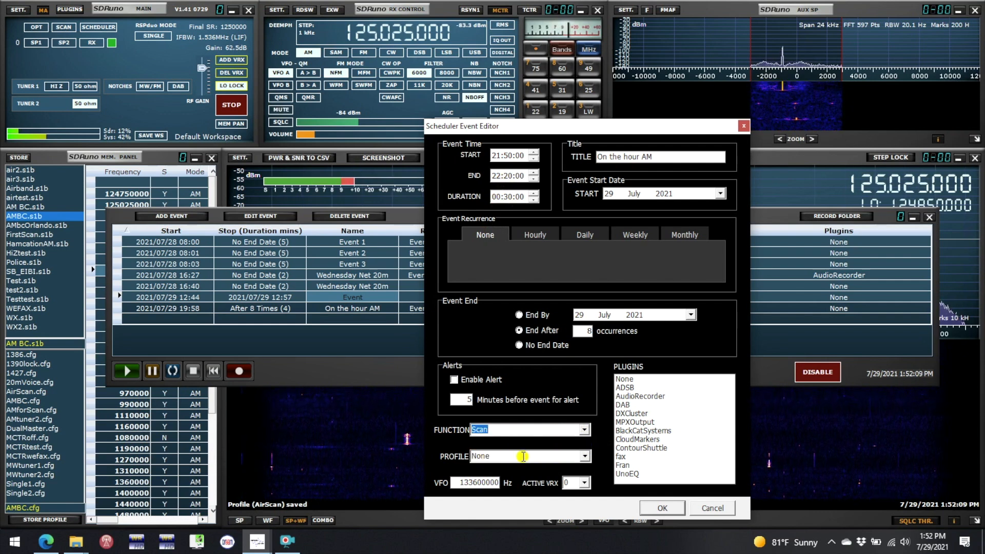
left_click(585, 456)
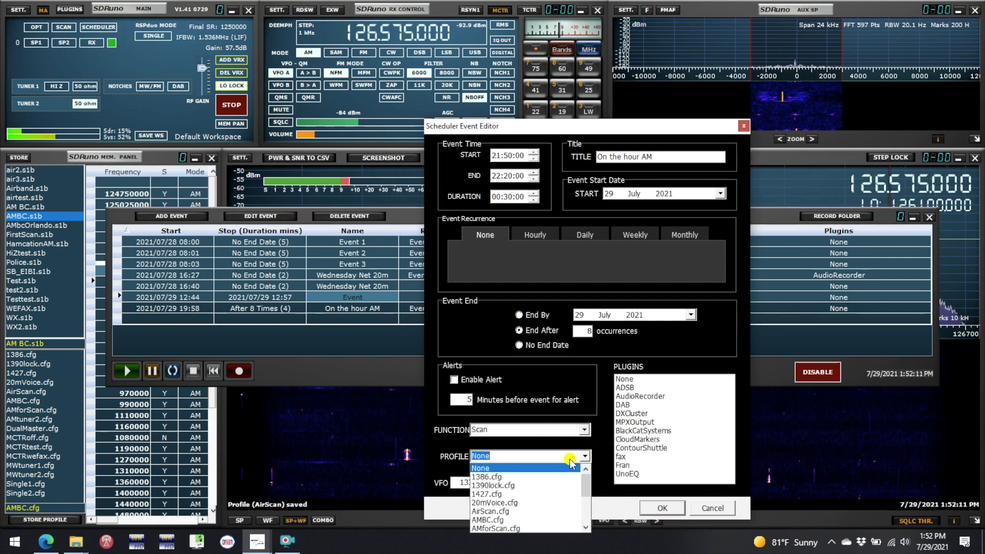
left_click(488, 512)
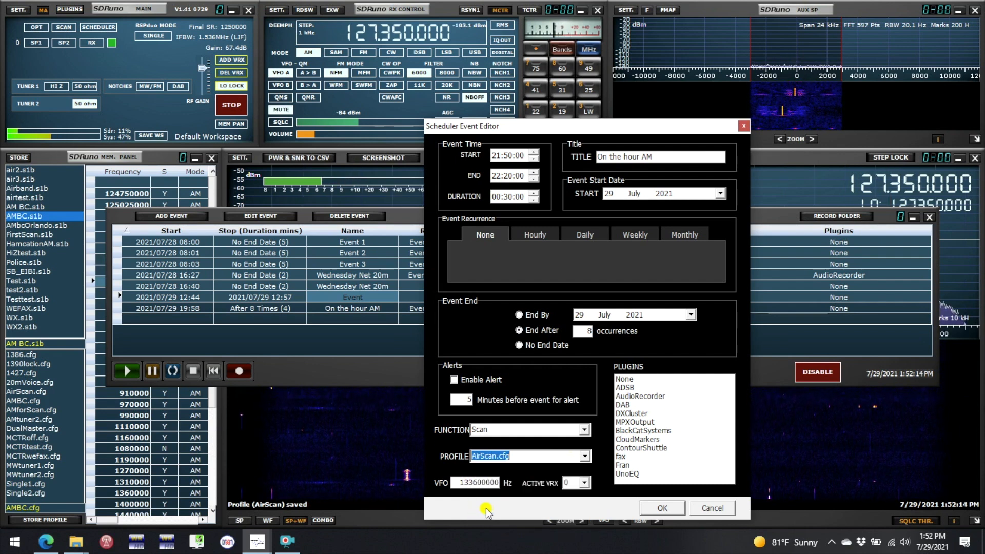
left_click(660, 508)
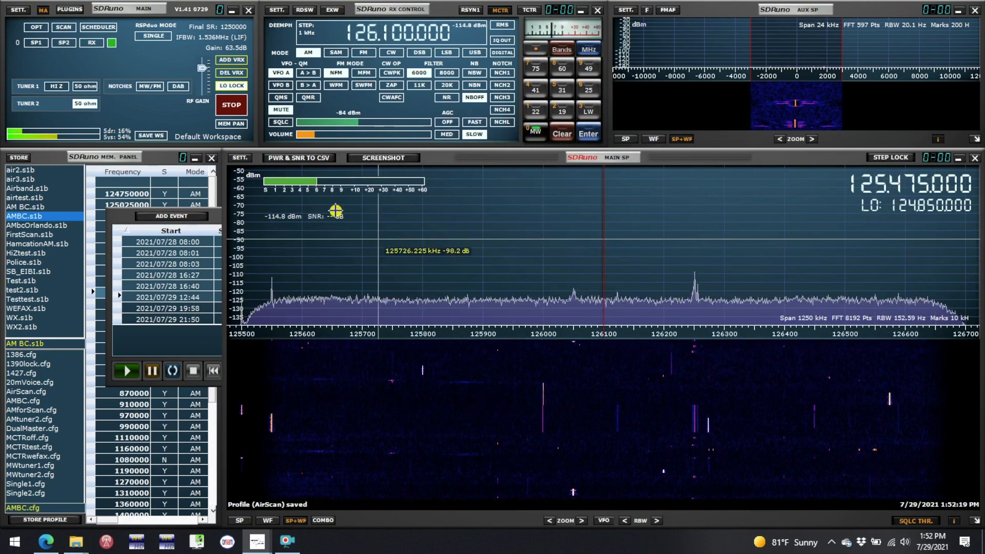
Stop the receiver and retitle the 21:50 scheduled event as "Airband scan"
left_click(229, 103)
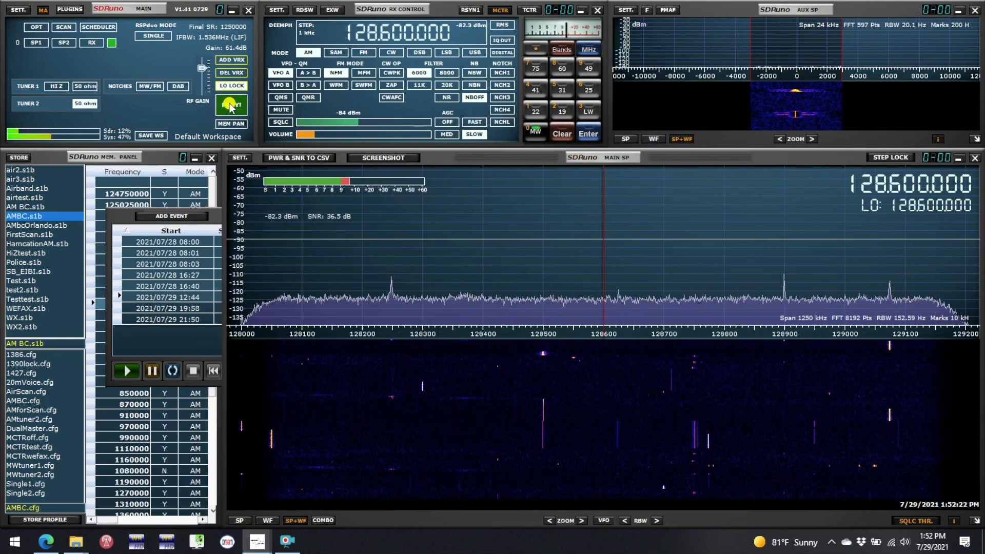
left_click(93, 26)
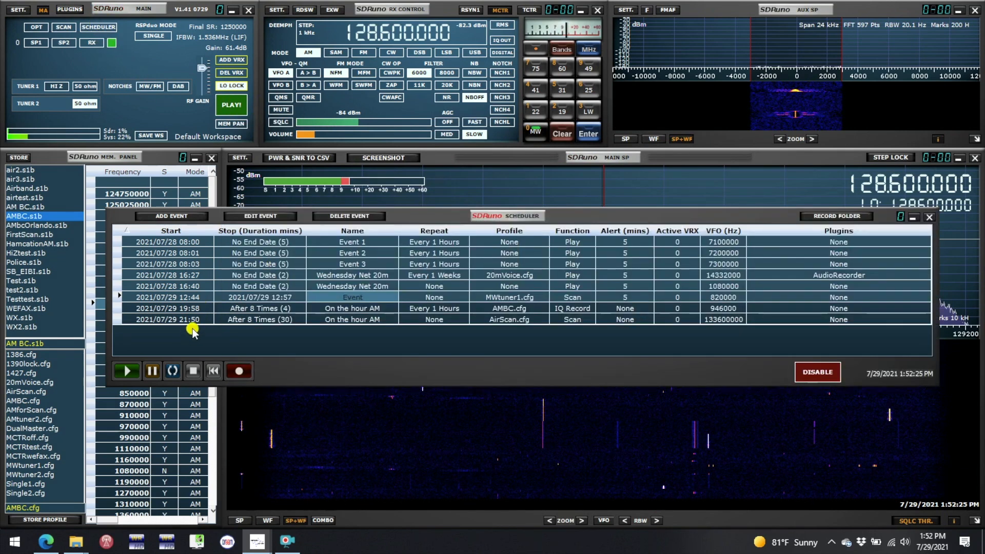
left_click(118, 320)
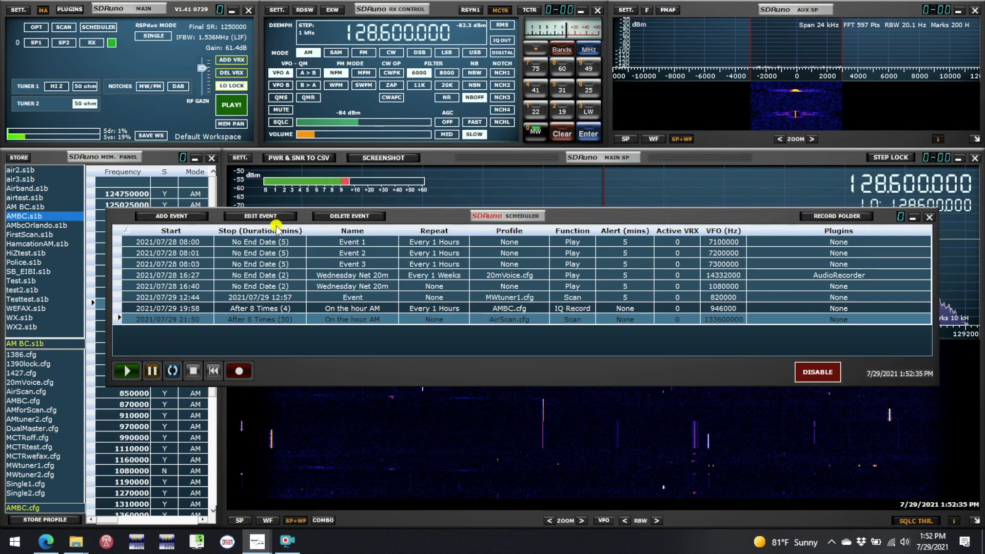
left_click(262, 216)
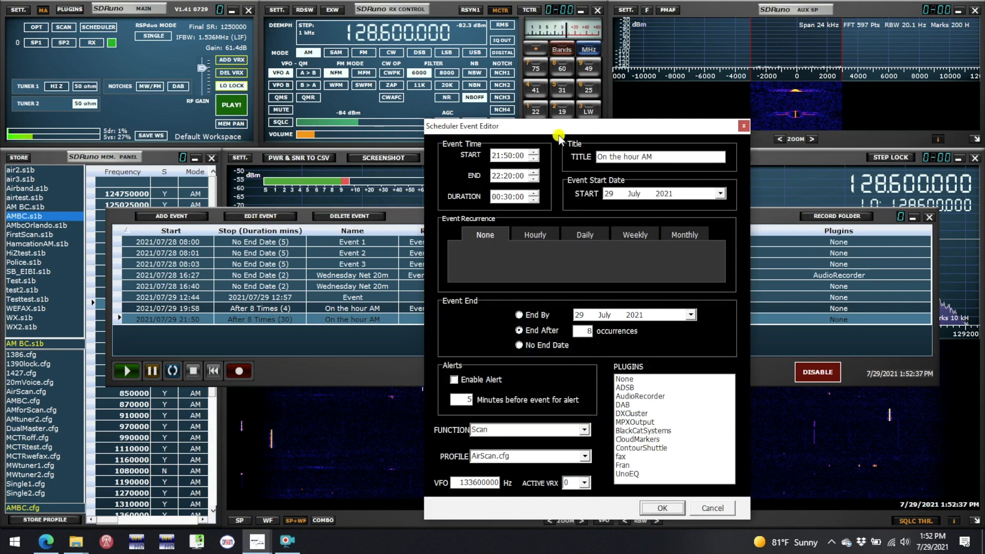
left_click_drag(656, 157, 588, 157)
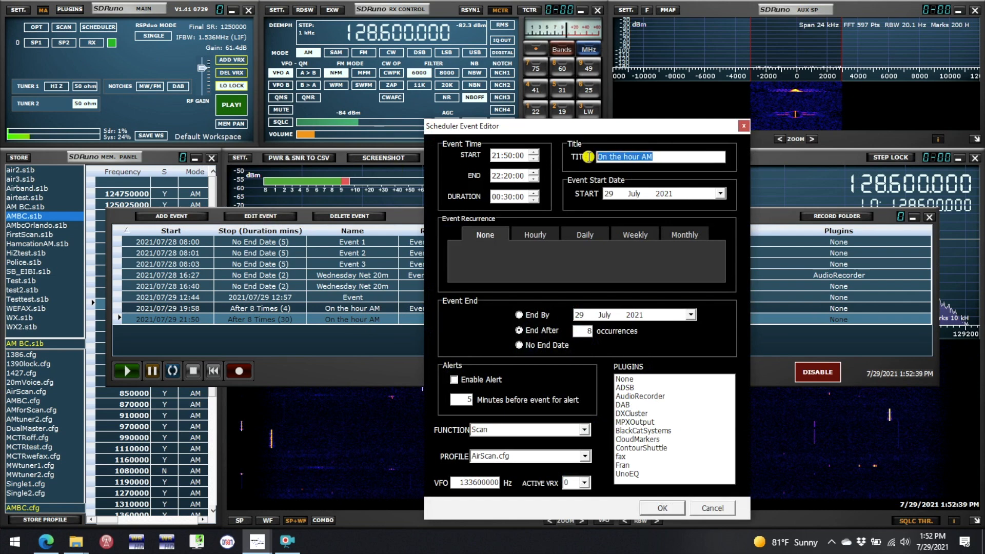
type("Airband scan")
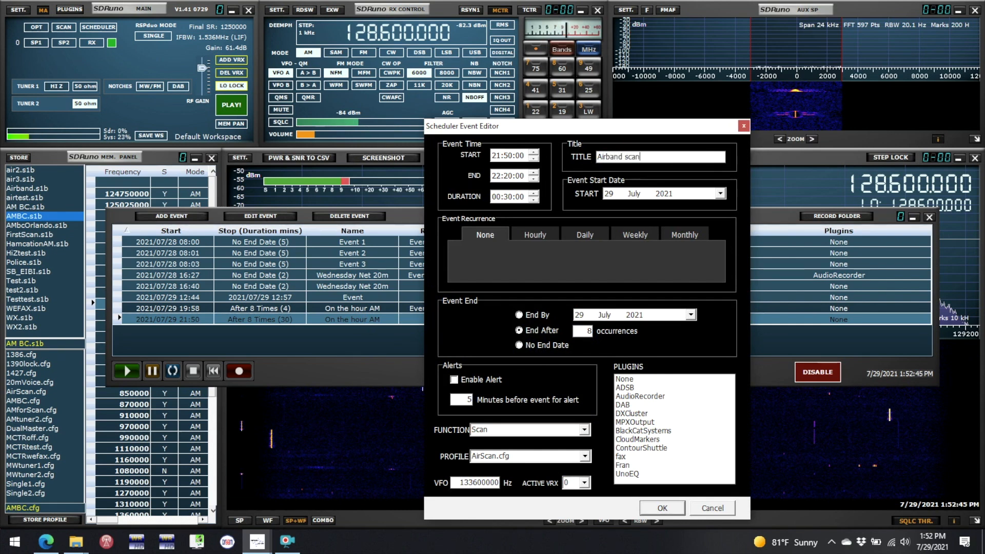
key("Return")
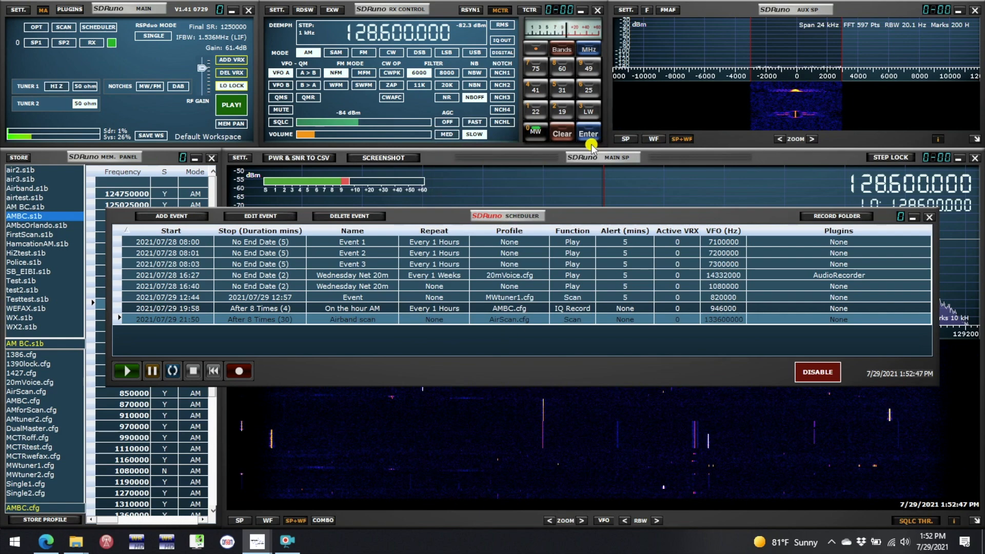
Reschedule the Airband scan event to start at 13:54:00 for one minute, and move the Scheduler window lower
double_click(550, 316)
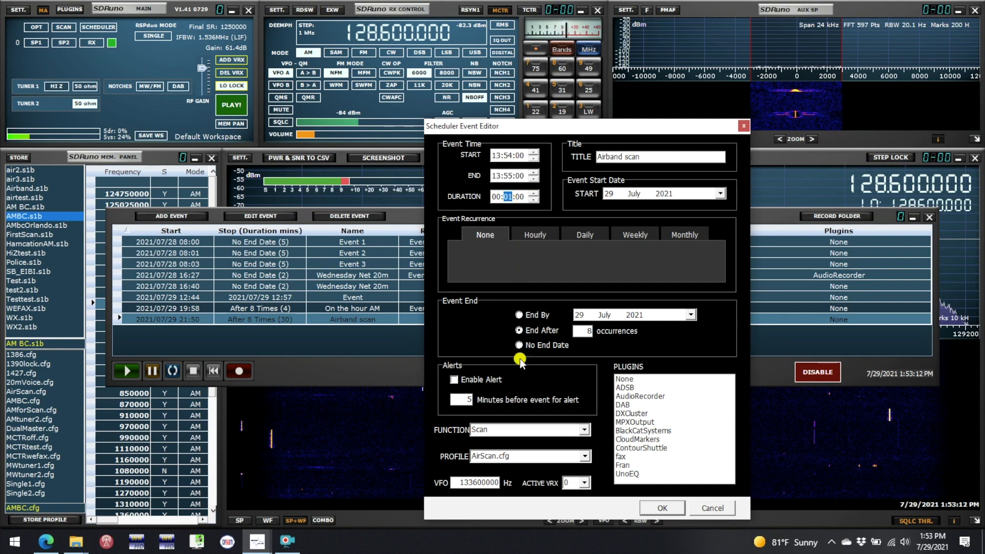
left_click(661, 508)
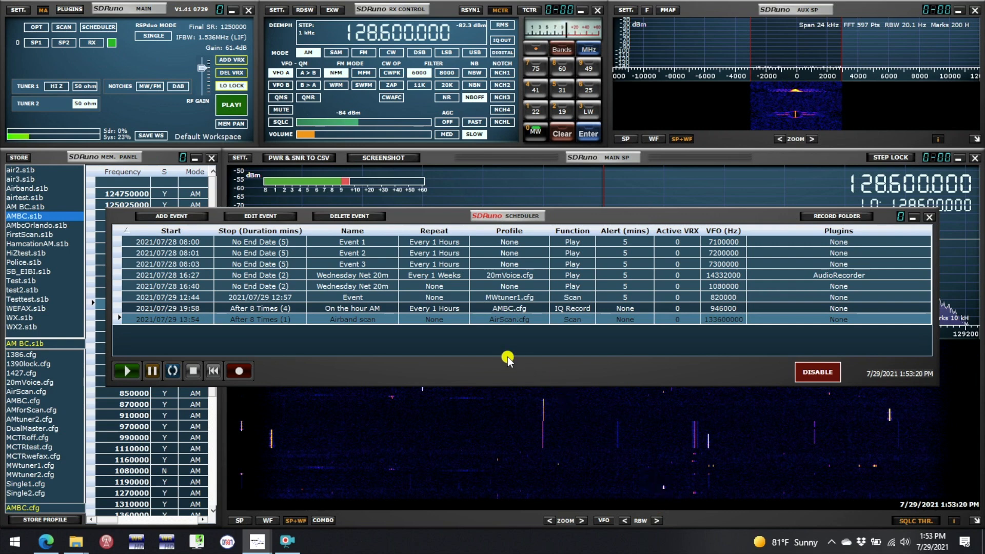
left_click_drag(498, 216, 516, 325)
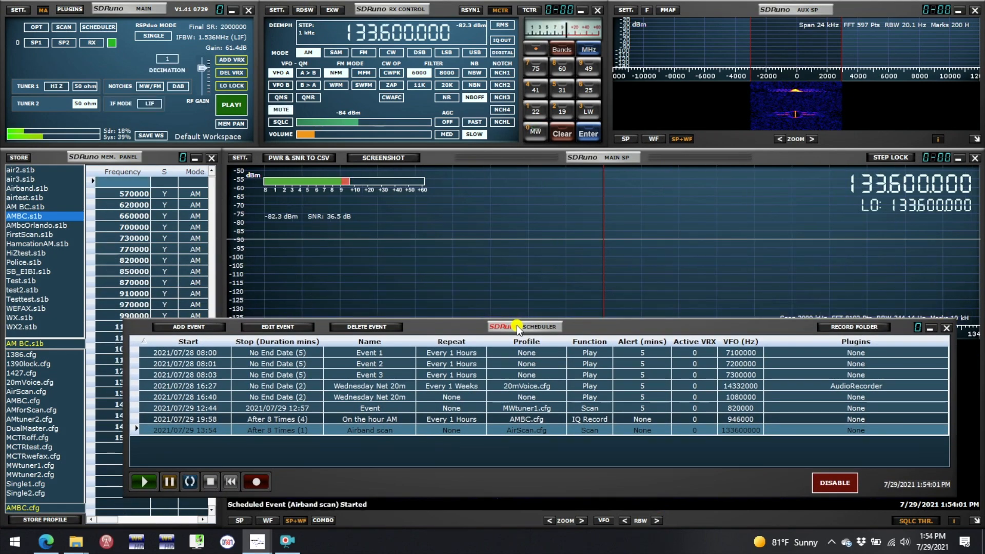
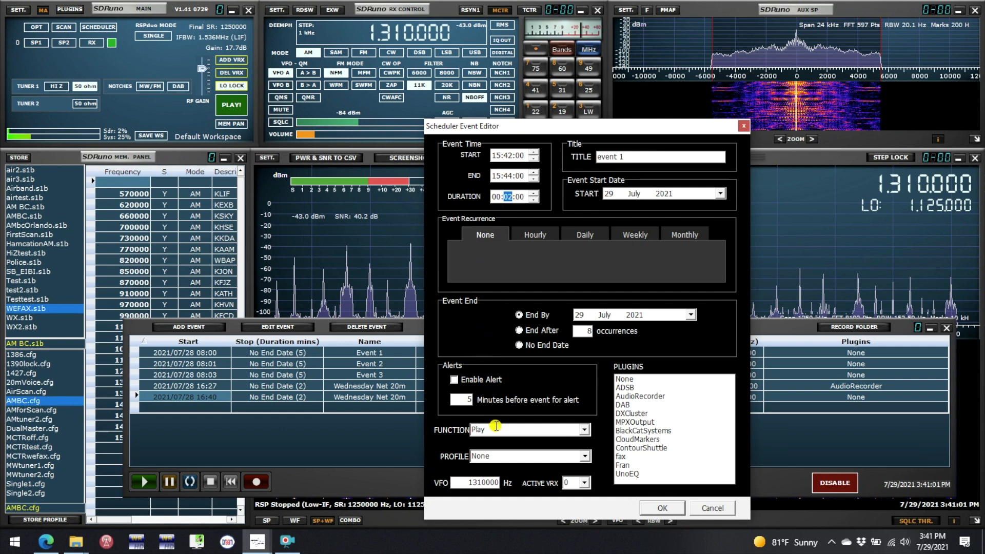
Assign the AMBC.cfg profile to the 15:42 Play event titled "event 1" and save it to the schedule
left_click(585, 456)
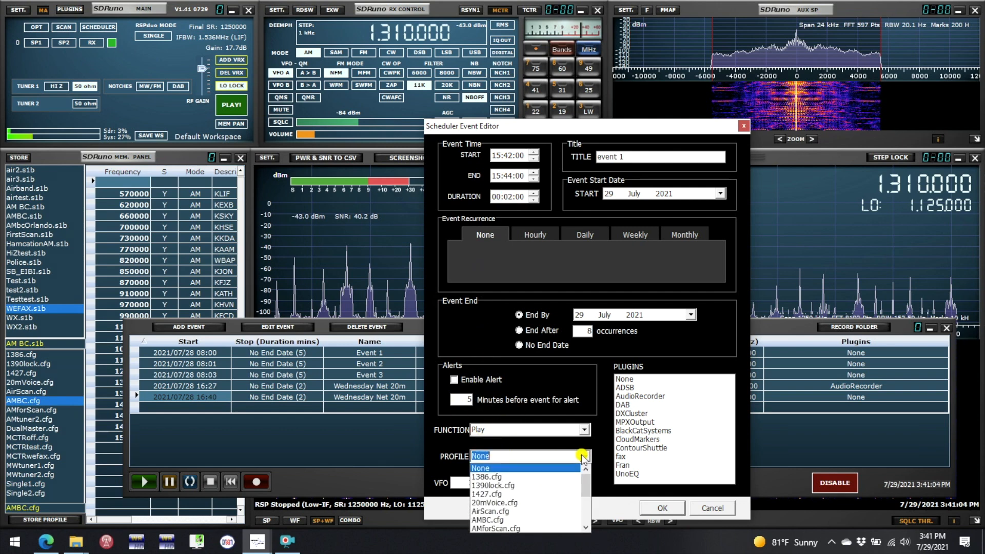
left_click(496, 521)
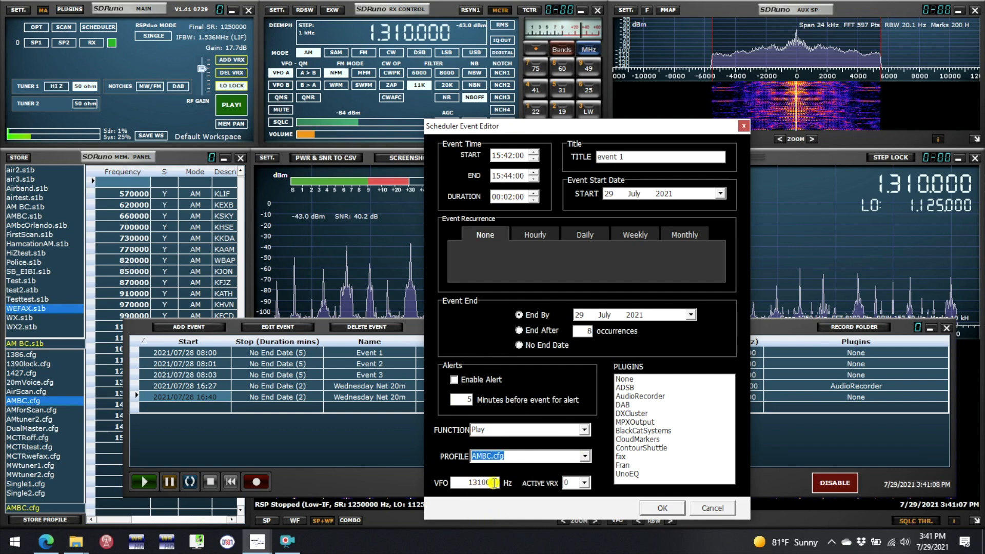
left_click(660, 510)
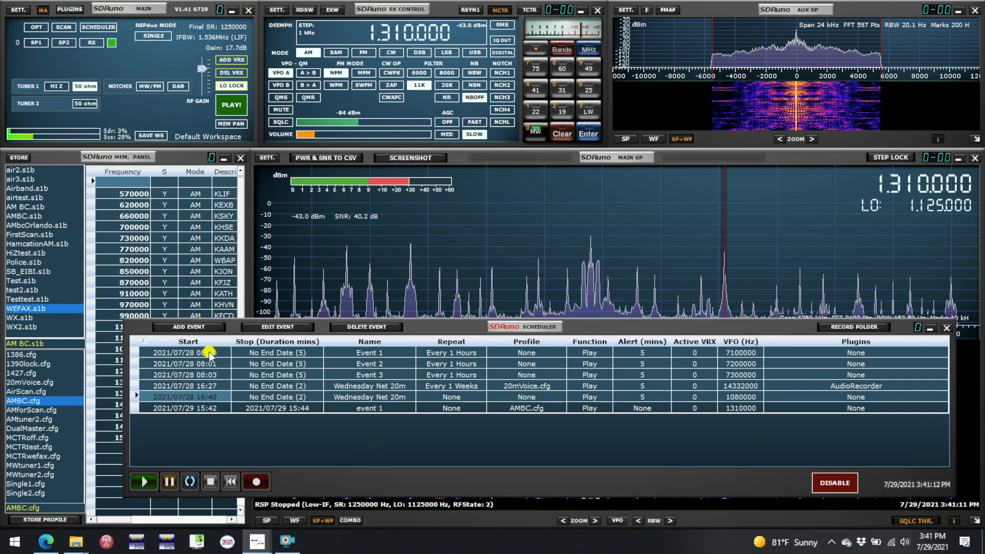
Add a Play event starting at 15:43:00 for two minutes with VFO 1080000 Hz and save it to the schedule
left_click(191, 324)
left_click(507, 156)
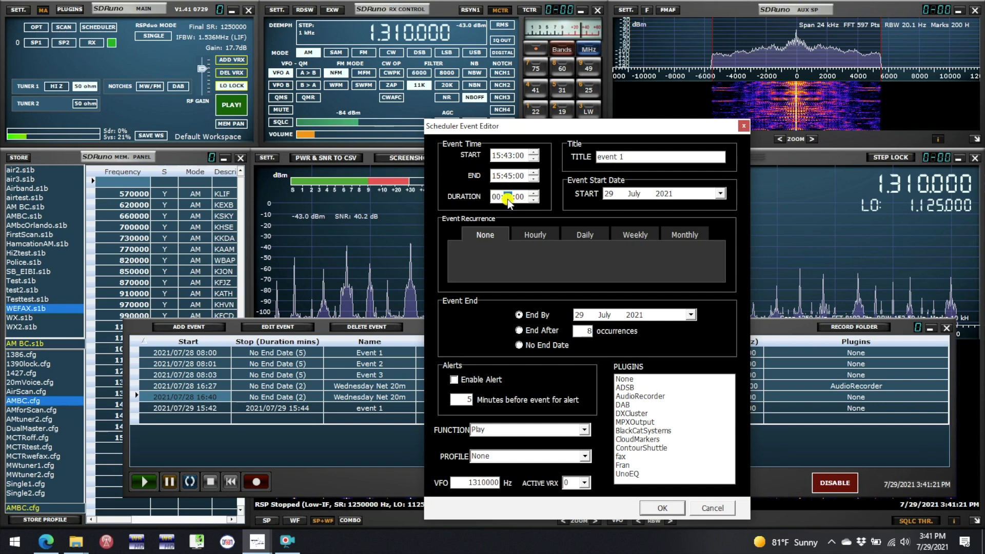
left_click_drag(468, 482, 516, 477)
type("108")
left_click(661, 509)
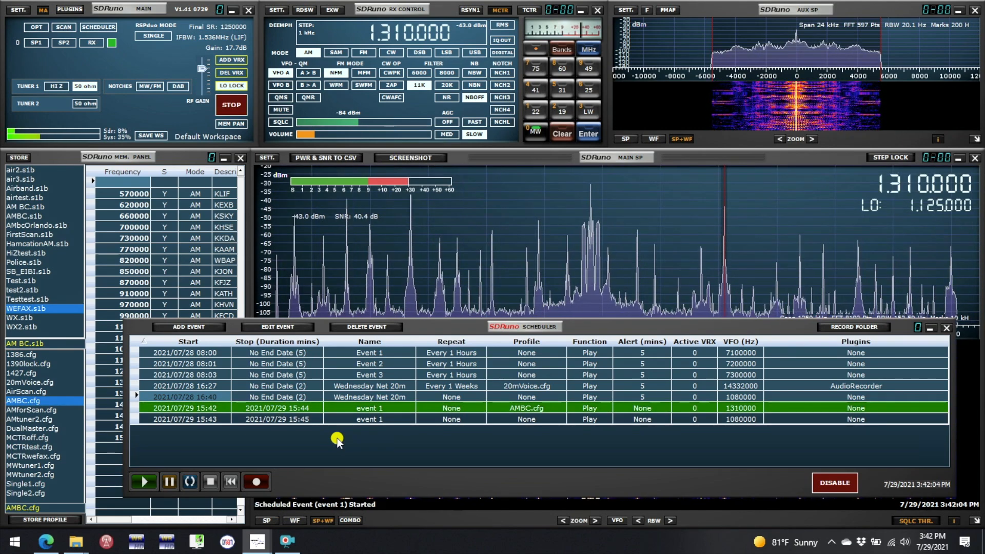
Bring the main spectrum forward to view the running event, and reopen the Scheduler window over the memory panel and spectrum
left_click(976, 222)
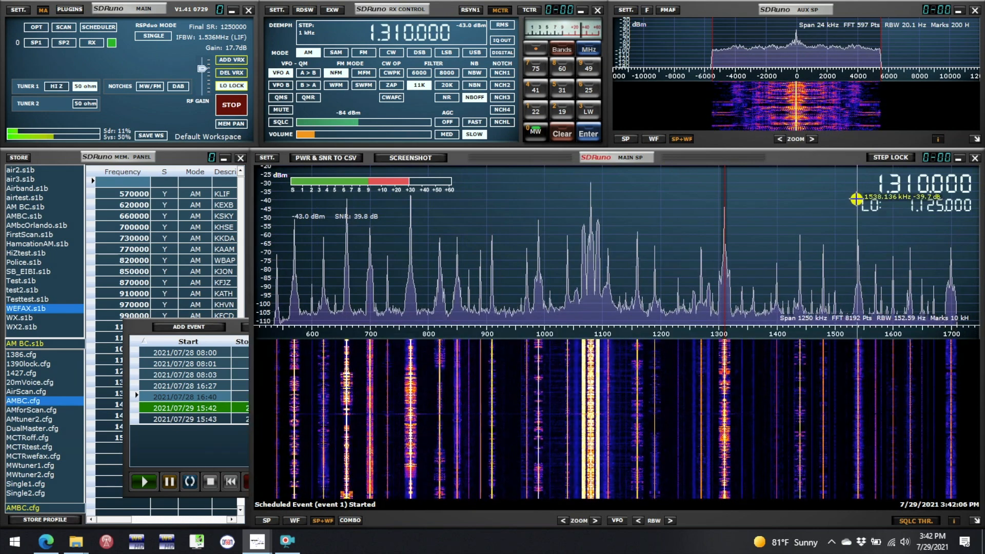
left_click(99, 29)
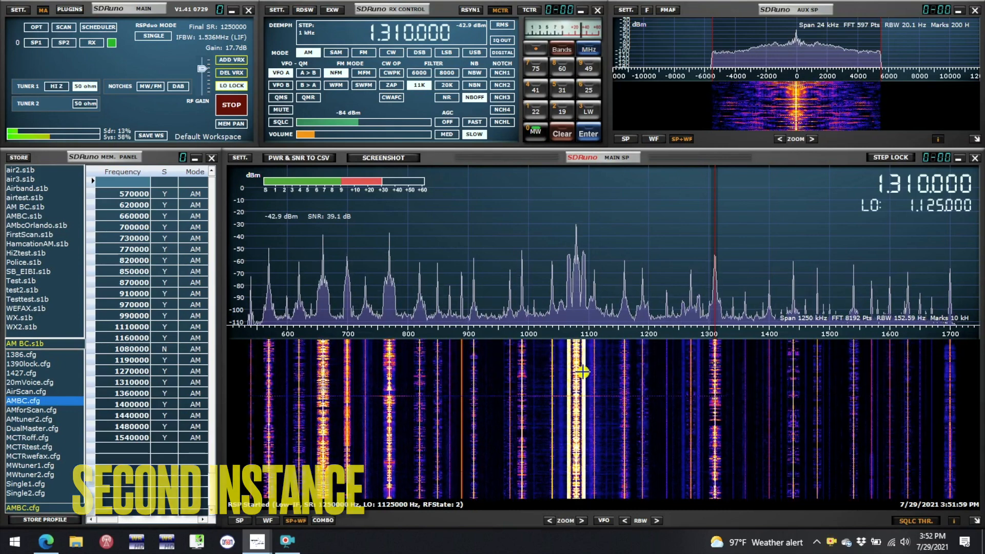
left_click(97, 30)
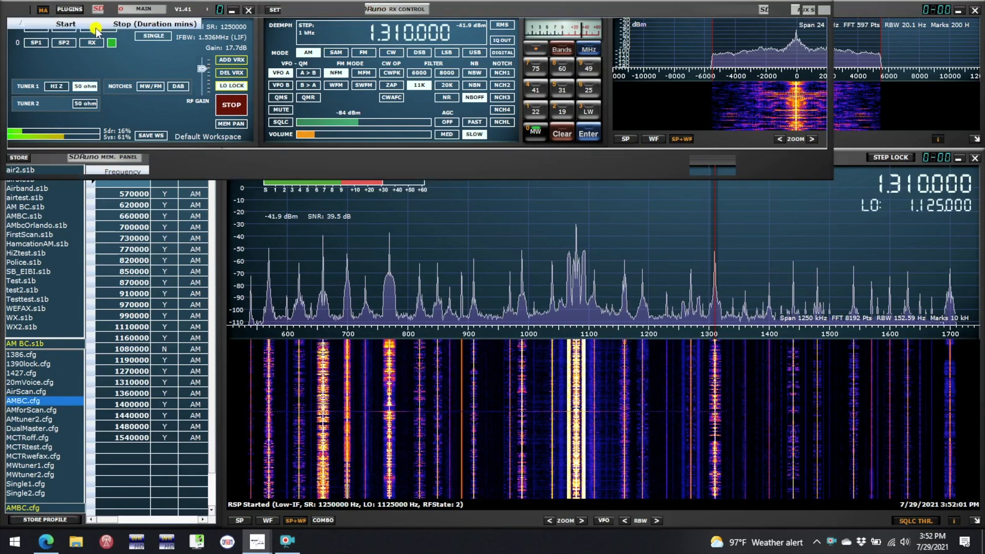
left_click_drag(405, 5, 464, 47)
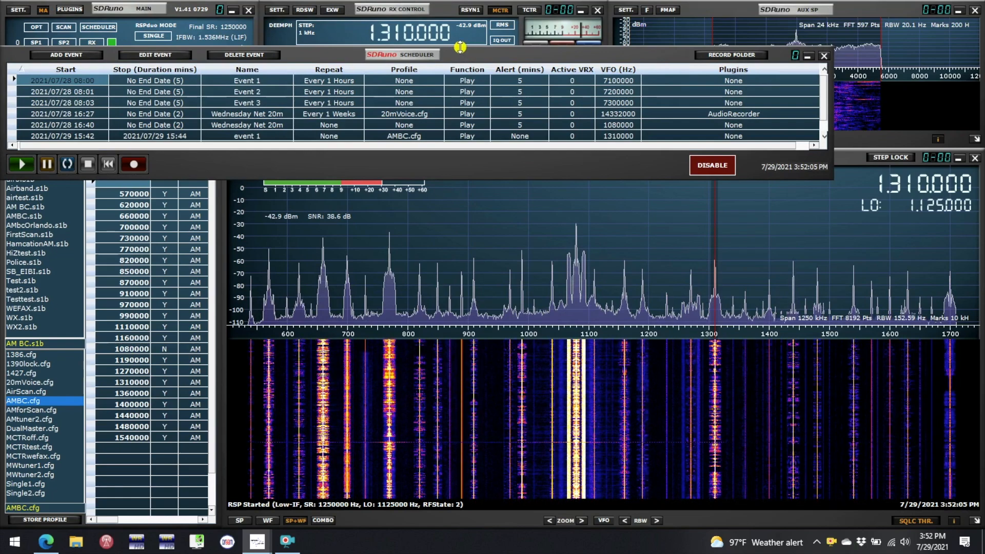
left_click_drag(399, 56, 529, 156)
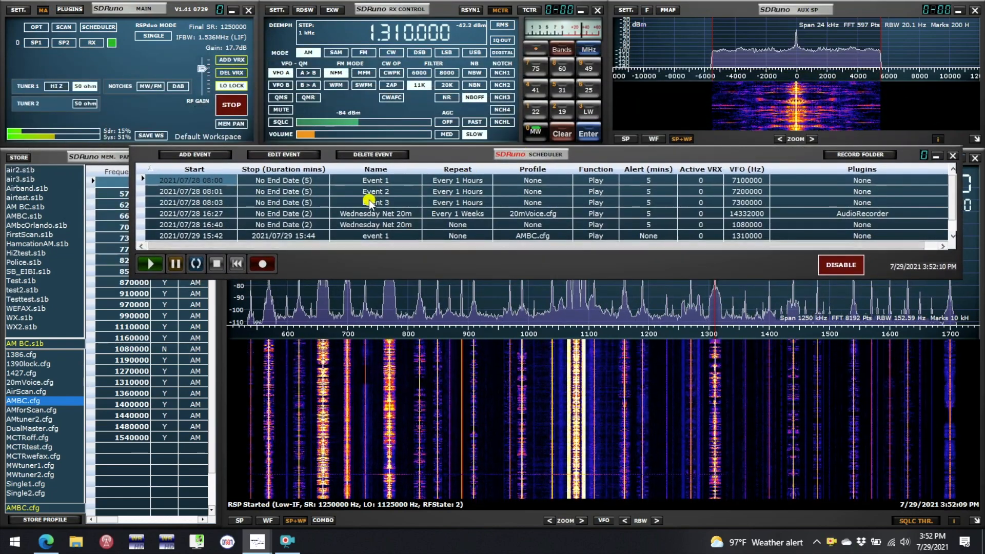
Stop the receiver and switch the RSPduo mode to Dual (Normal)
left_click(230, 104)
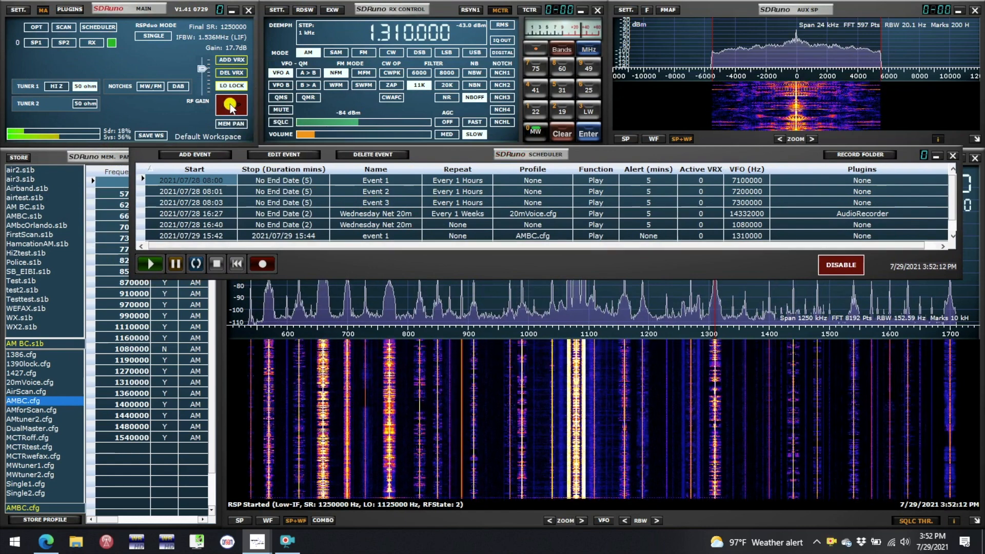
left_click(149, 37)
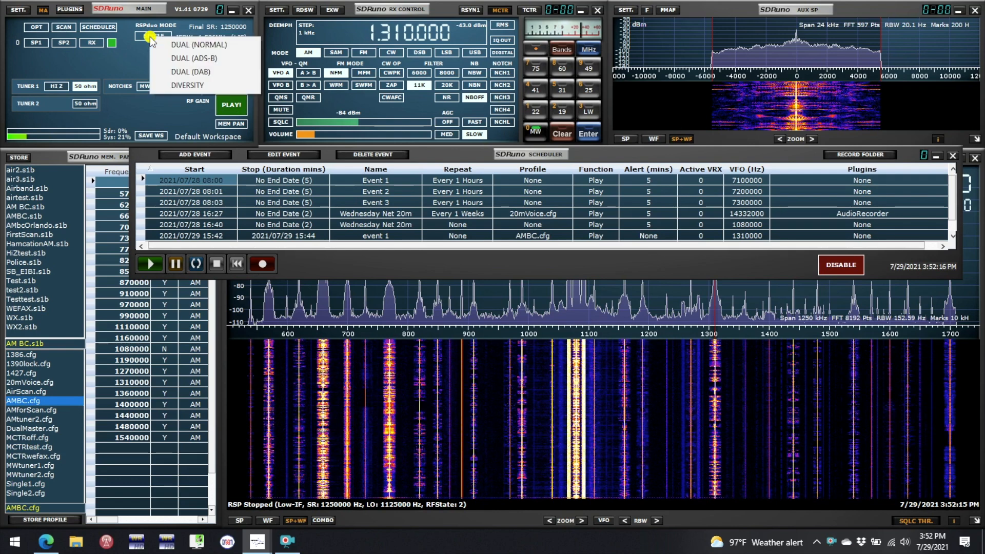
left_click(199, 43)
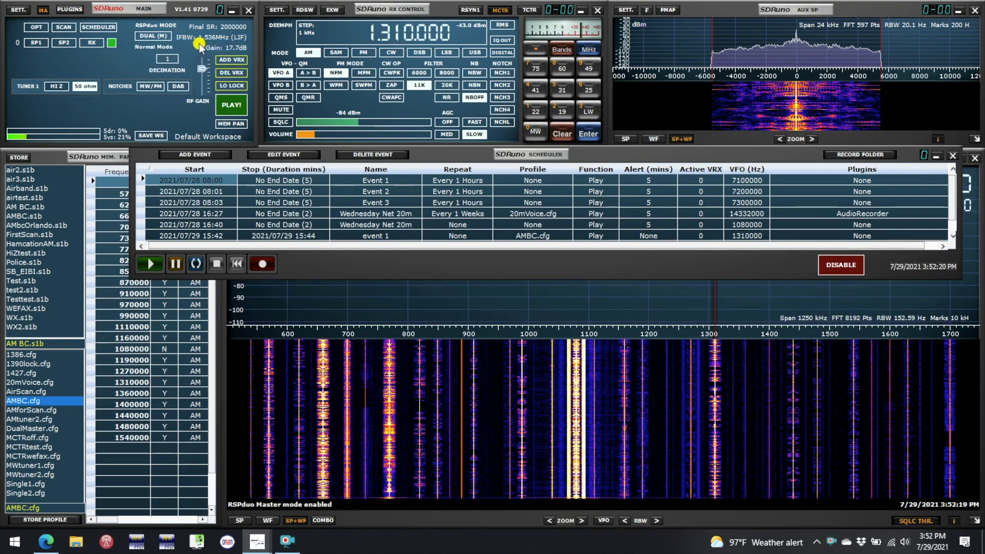
Apply the automatic layout for the top half of the screen, and reopen the Scheduler slightly higher over that layout
left_click(32, 28)
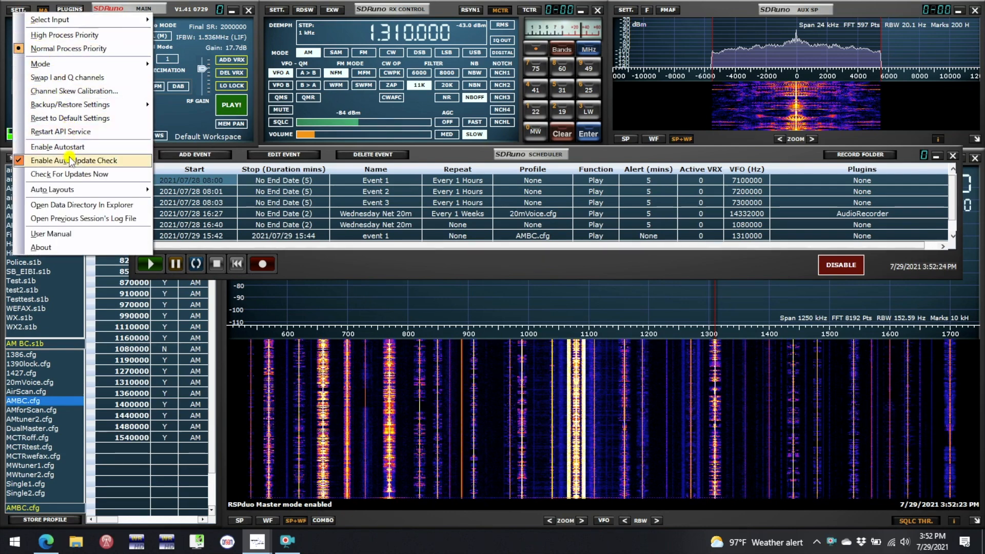
mouse_move(57, 191)
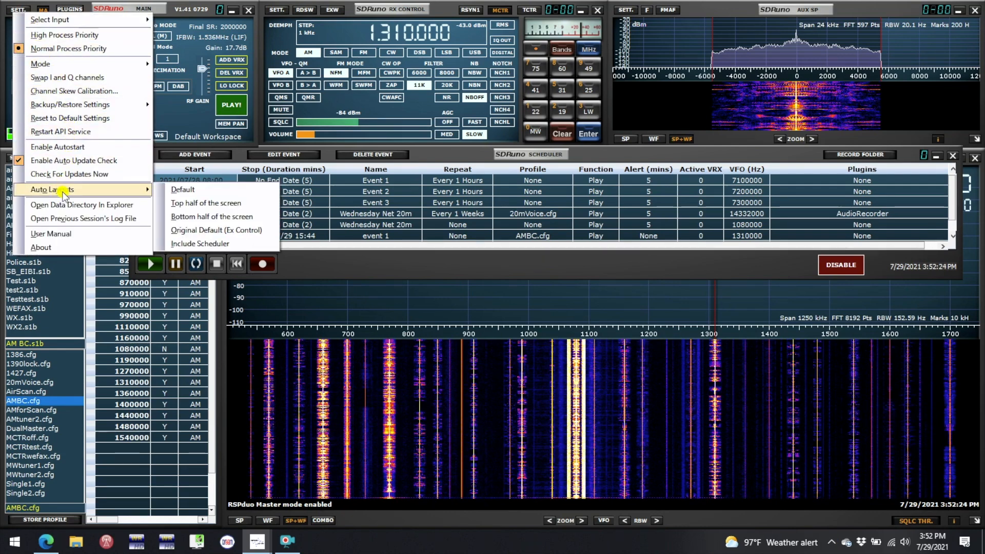
left_click(186, 202)
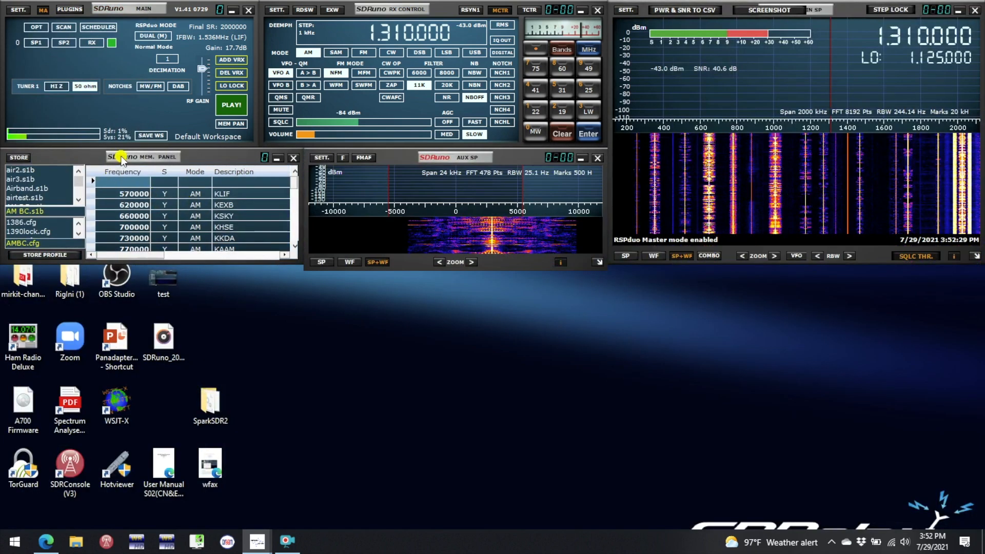
left_click(99, 27)
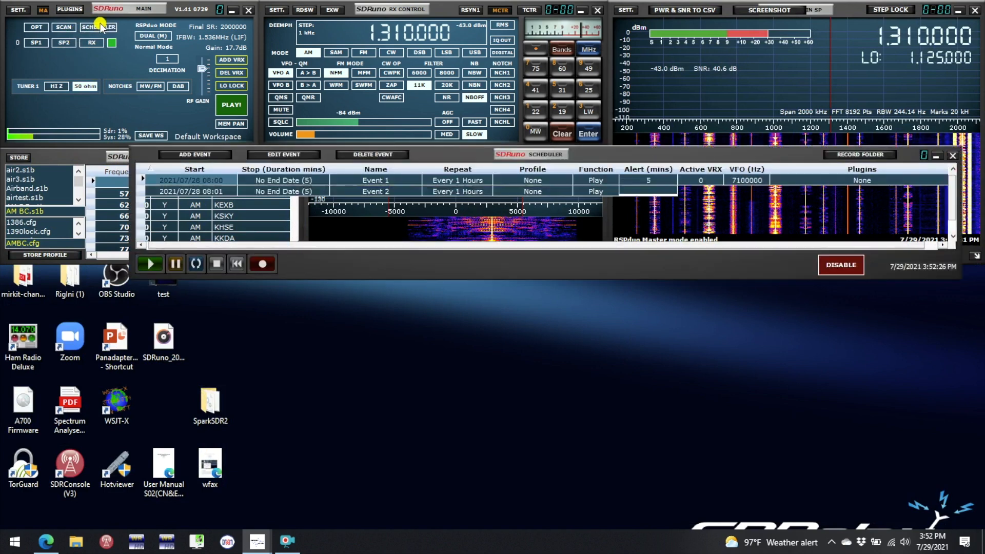
left_click_drag(540, 158, 556, 102)
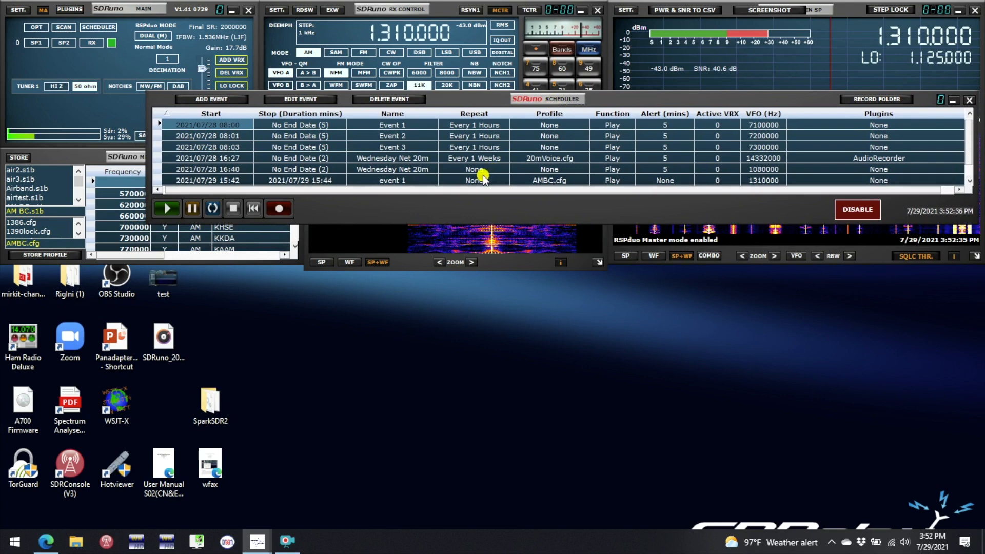
Launch a second SDRuno instance and arrange its windows with the automatic layout for the bottom half of the screen
left_click(10, 543)
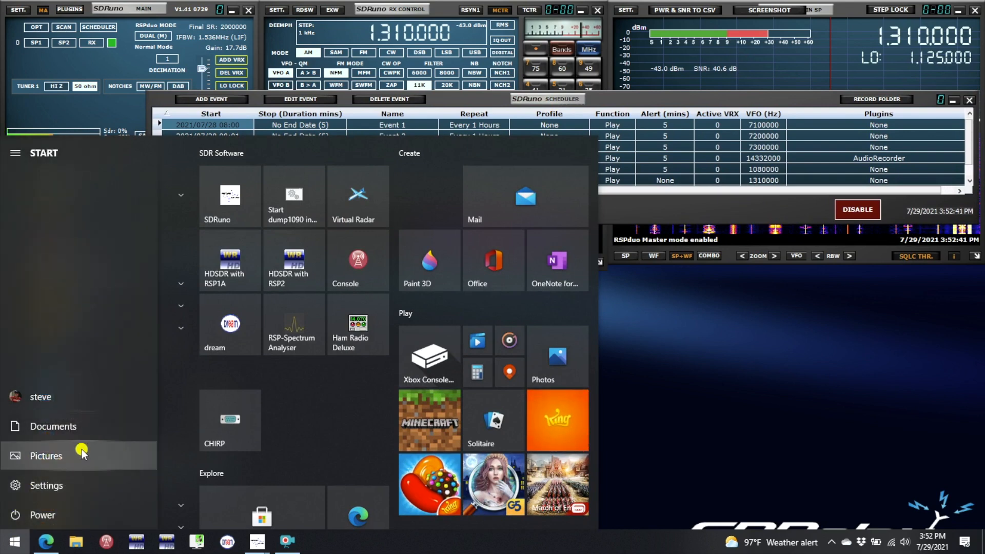
left_click(227, 194)
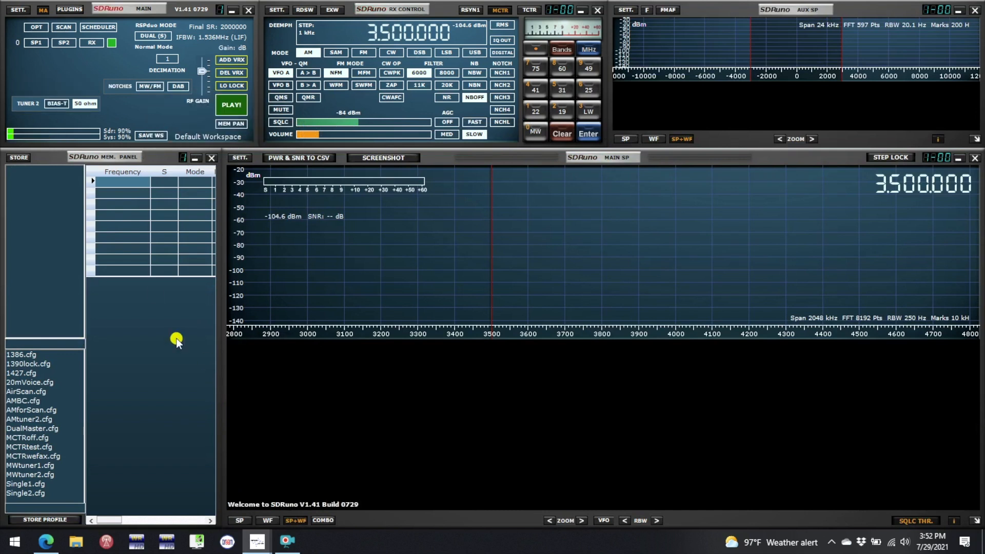
left_click(35, 29)
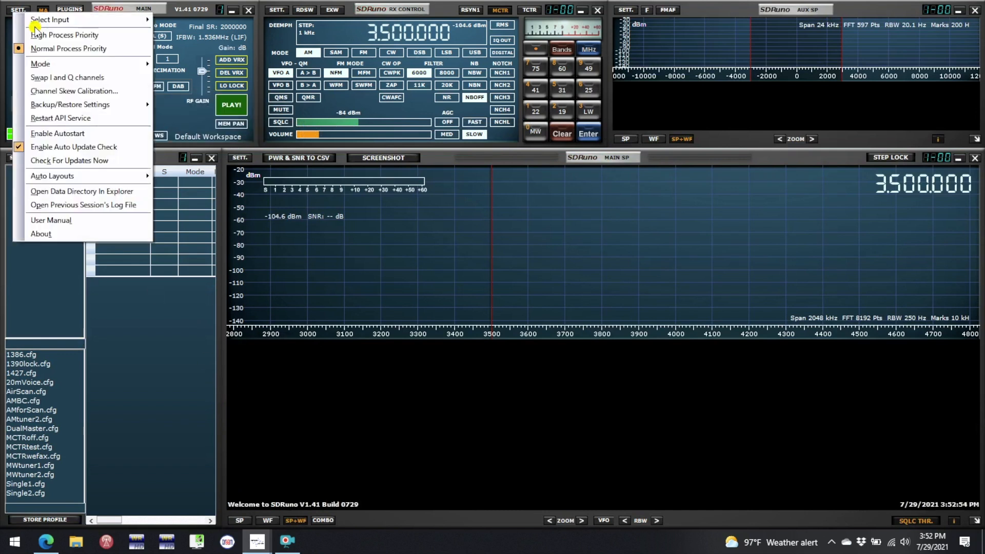
mouse_move(96, 177)
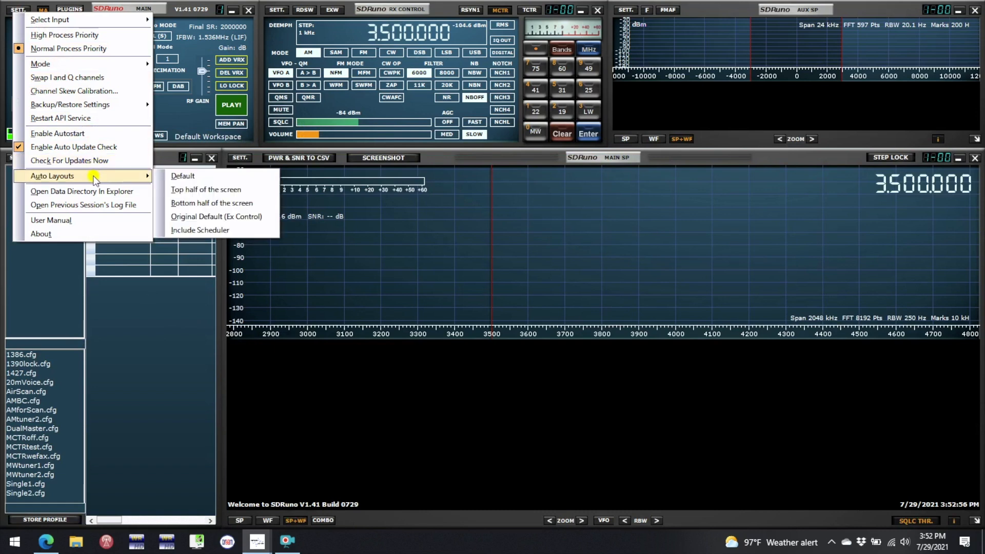
left_click(188, 203)
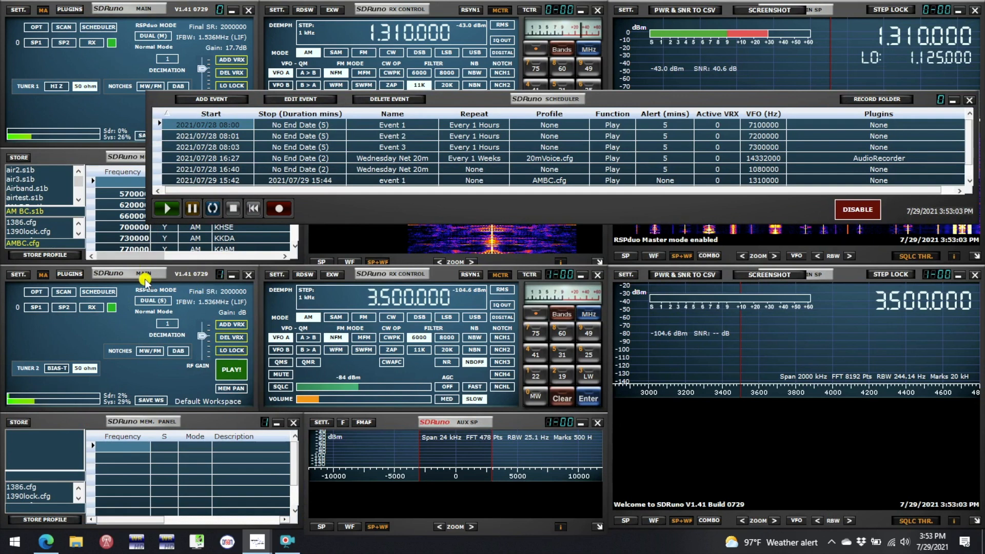
Open the second instance's Scheduler and place it below the first one, over the second instance's windows
left_click(105, 294)
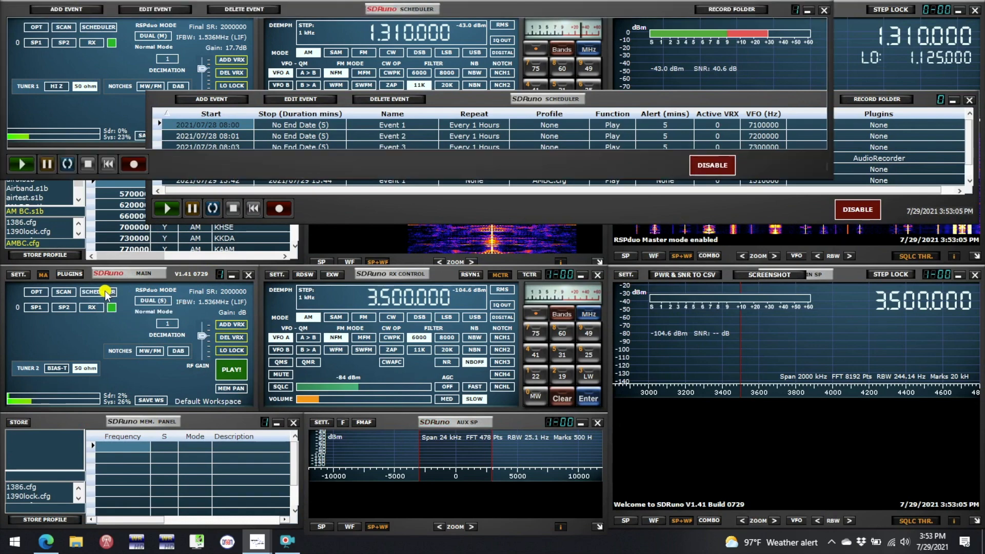
left_click_drag(410, 10, 515, 310)
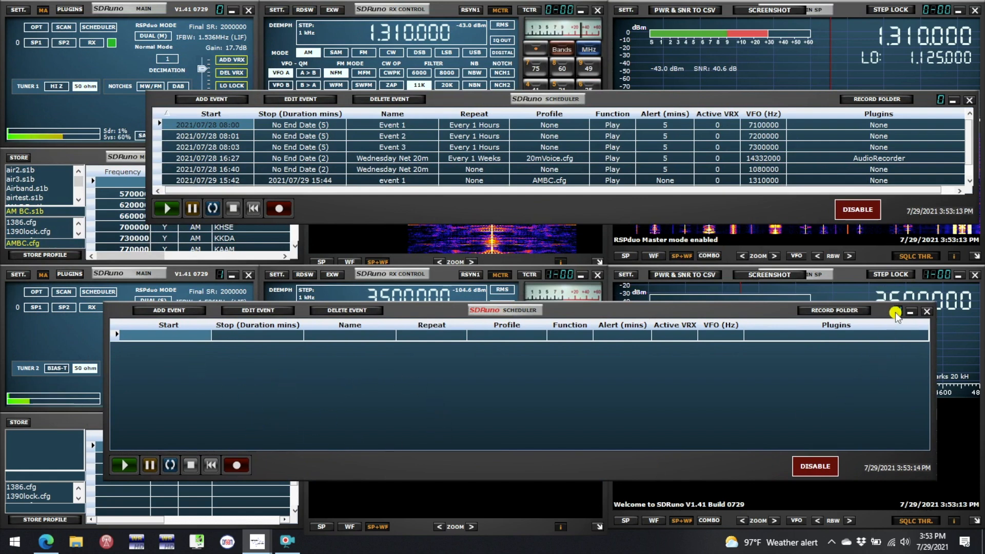
left_click(901, 326)
left_click(585, 406)
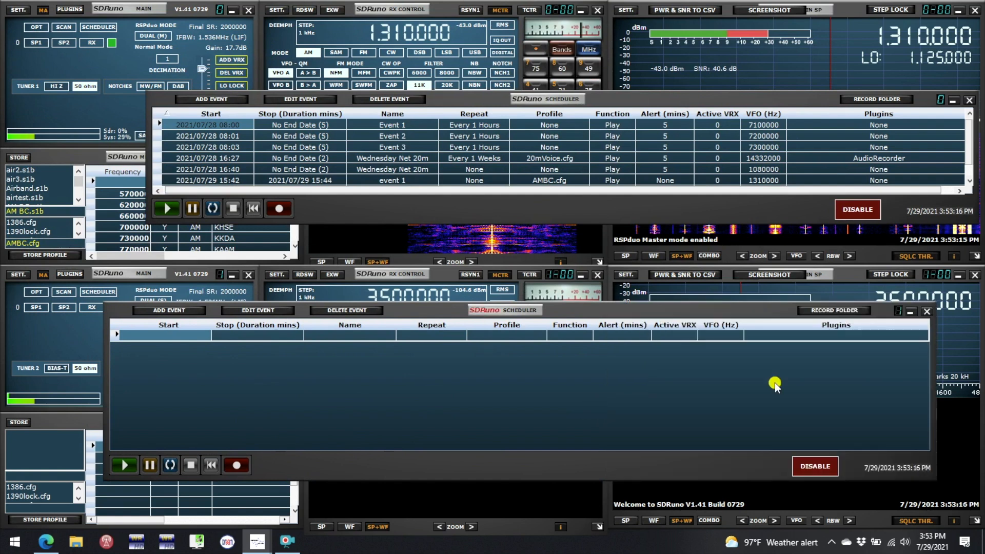
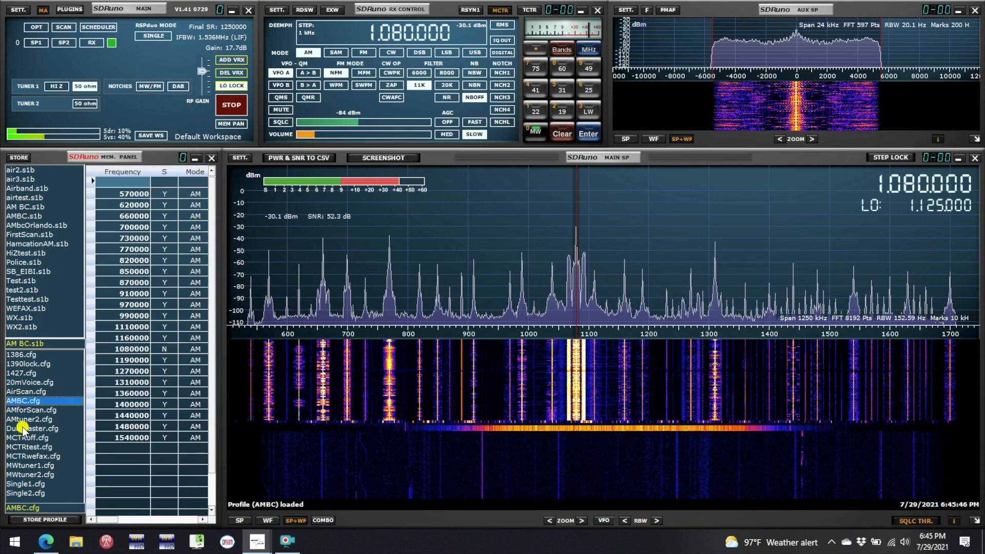
Load the 20mVoice.cfg profile and switch back to the AMBC.cfg profile
double_click(24, 383)
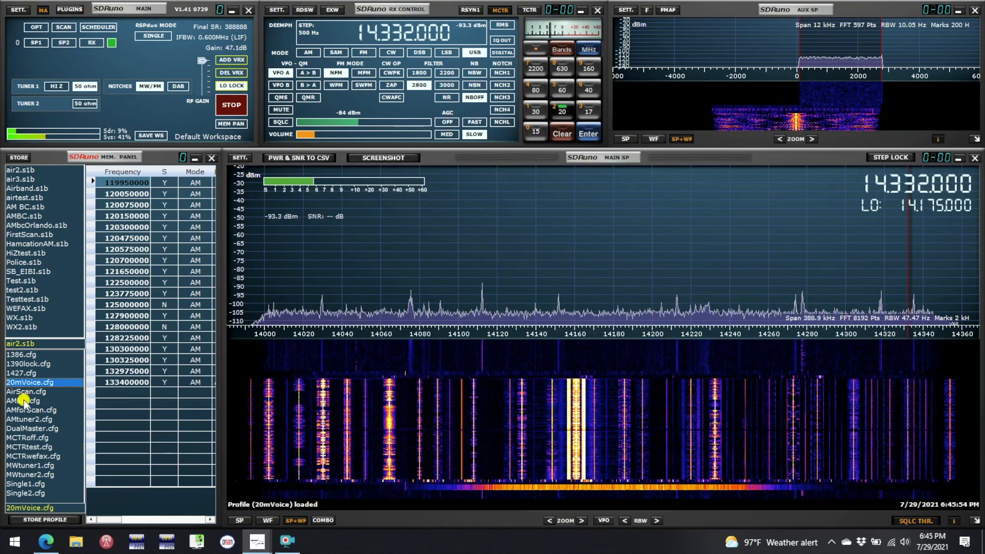
double_click(25, 401)
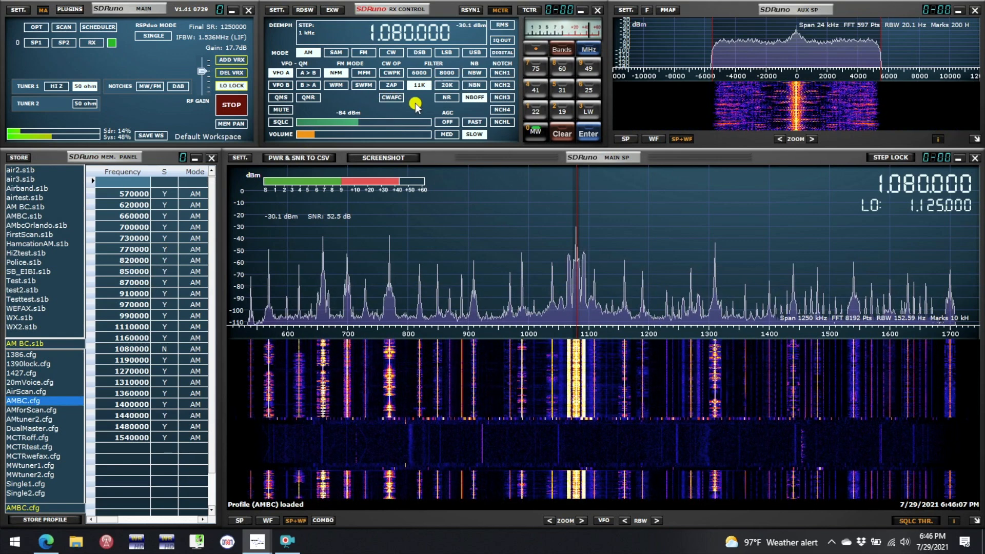
Switch the band keypad to the Ham Lower set and frame the 40 m band
left_click(558, 52)
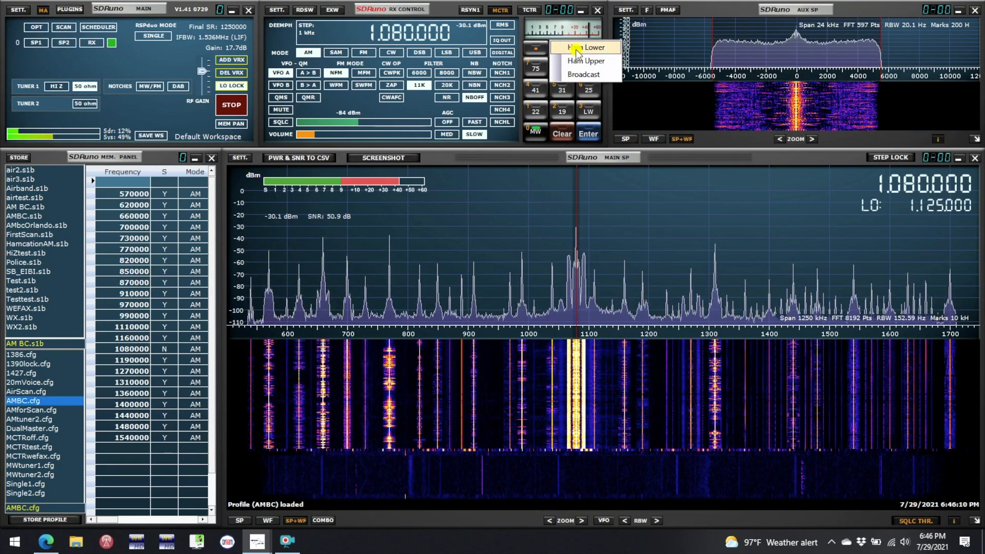
left_click(577, 48)
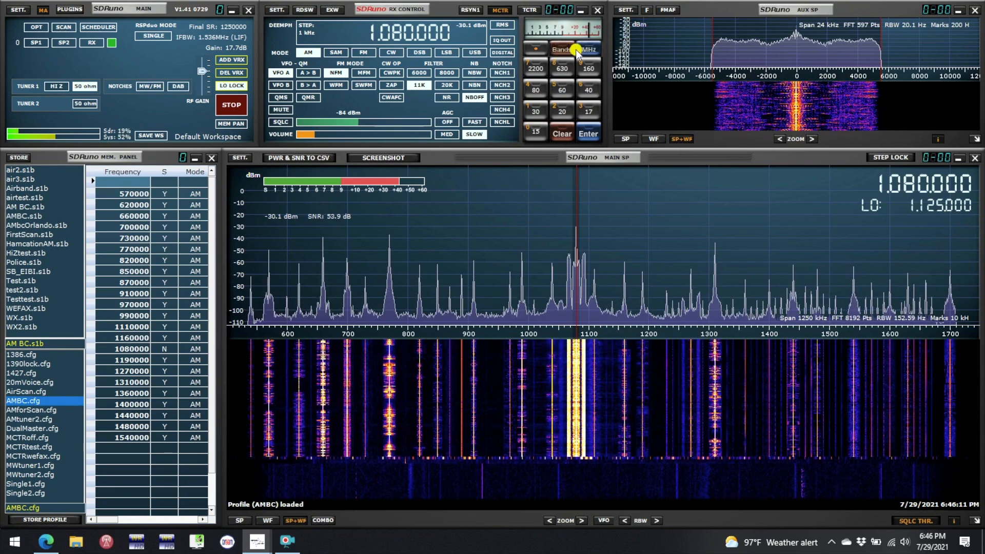
left_click(588, 89)
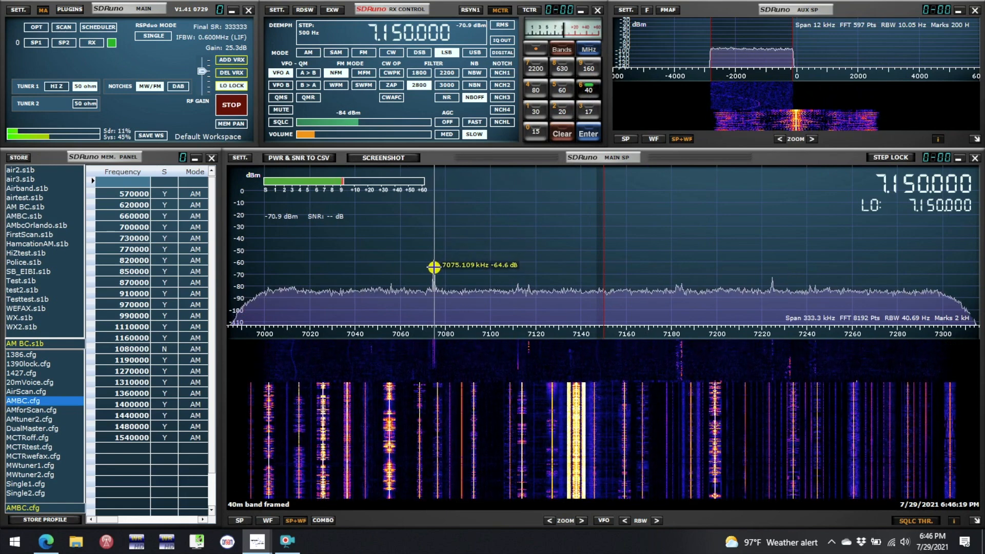
Tune the VFO to signals across the 40 m band at 7.076, 7.013 and finally 7.1175 MHz
left_click(434, 267)
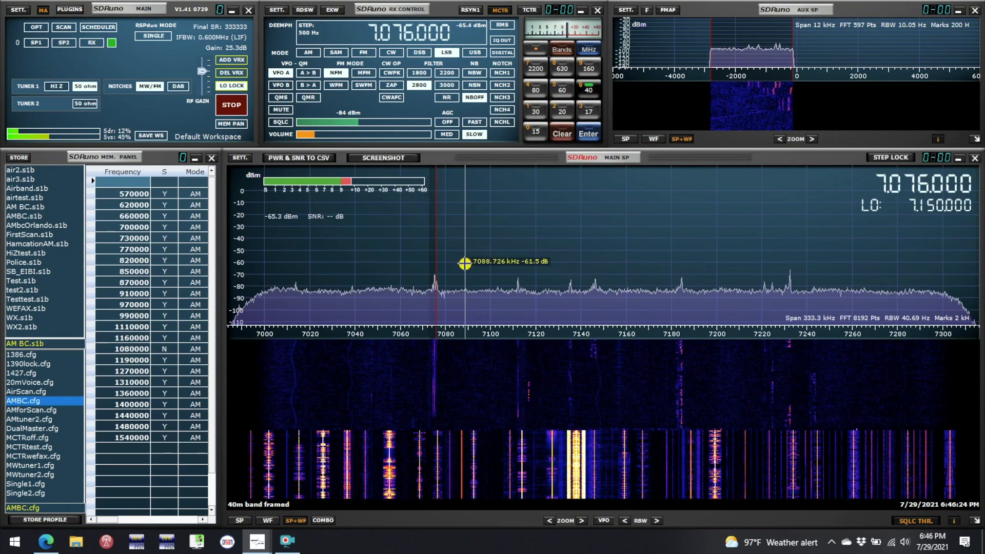
left_click(294, 297)
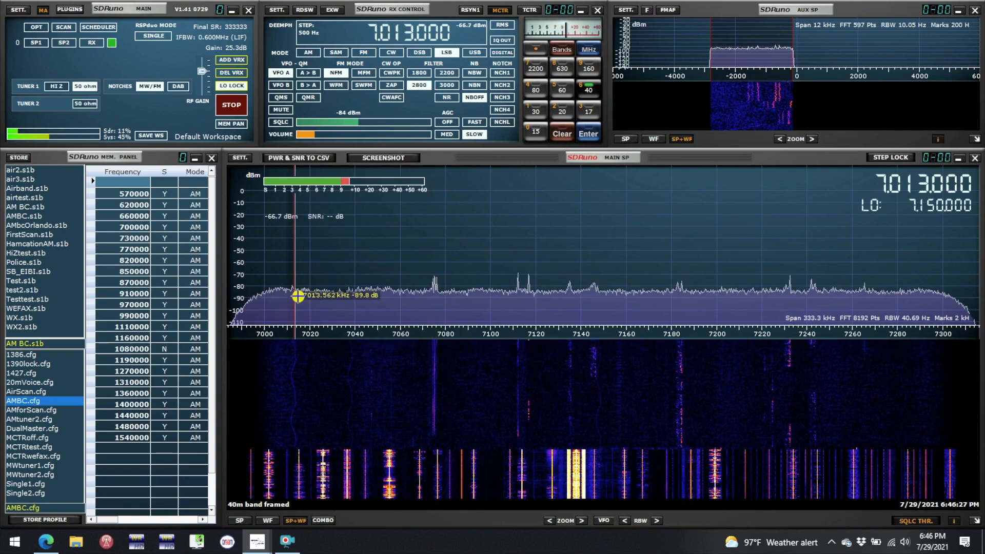
left_click(528, 266)
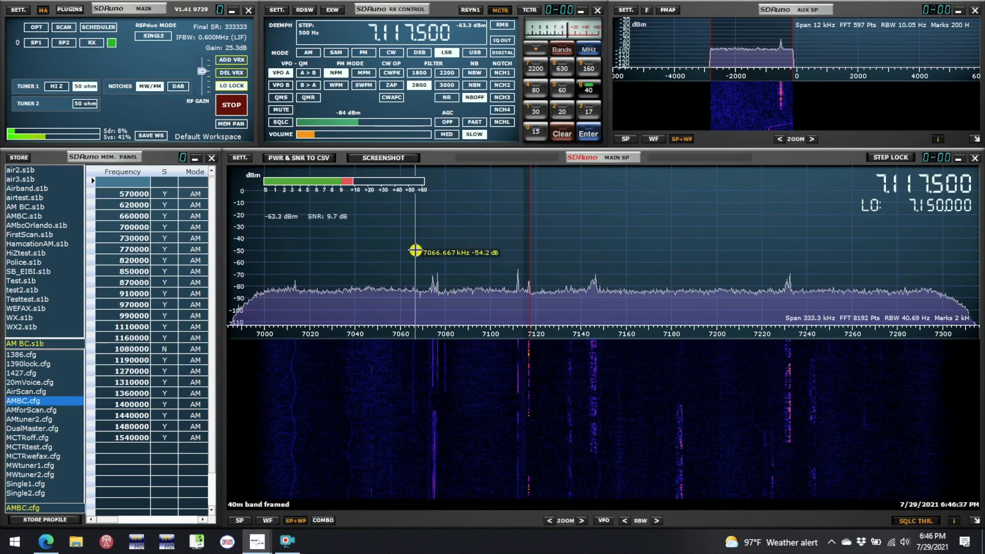
Turn off the 40 m band framing and set the decimation to 16
left_click(585, 91)
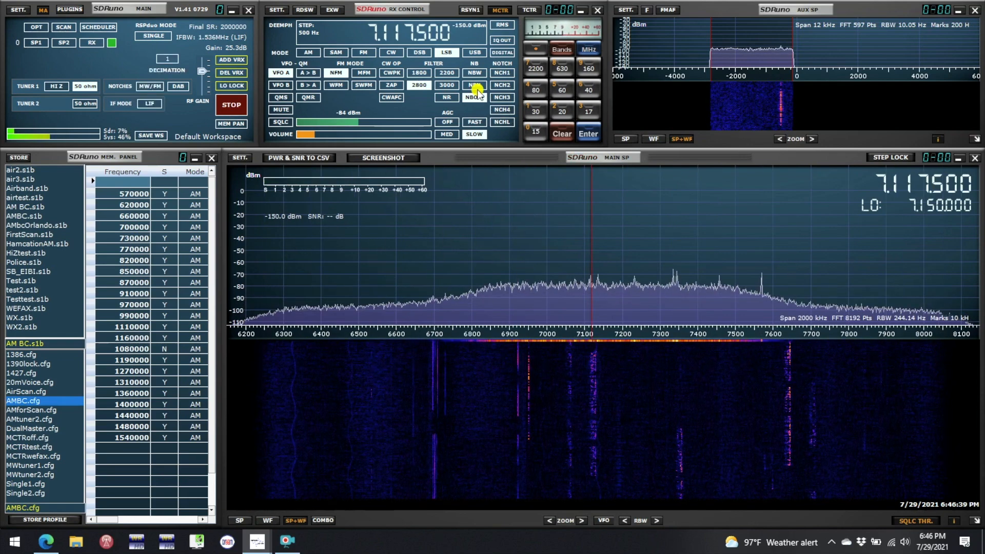
left_click(168, 60)
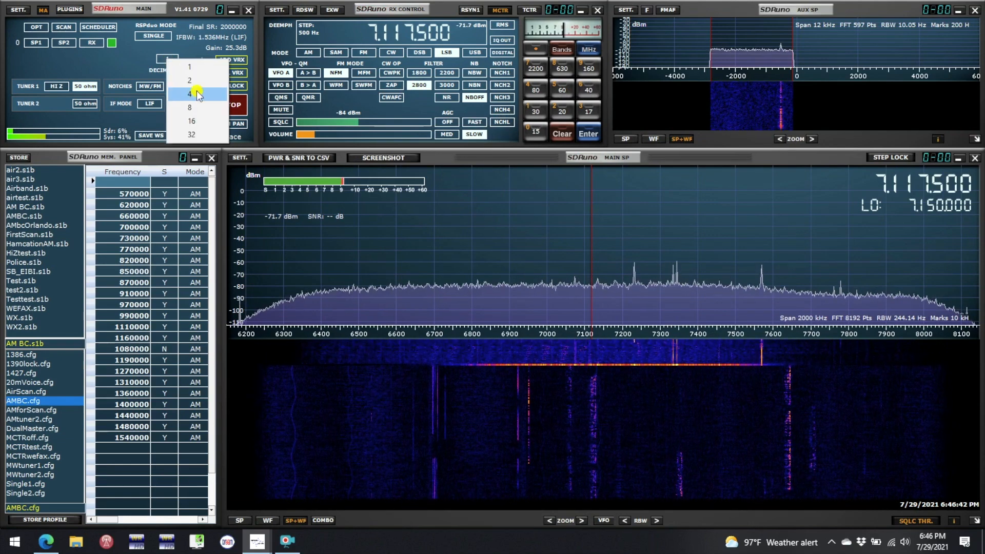
left_click(194, 122)
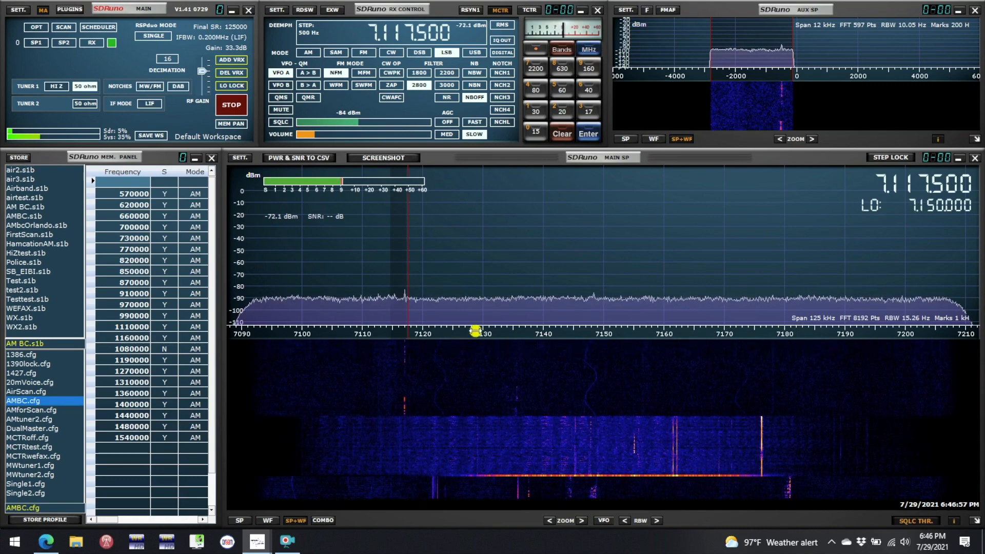
Switch the receiver to CW mode and tune the VFO down to 7.116970 MHz
left_click(392, 52)
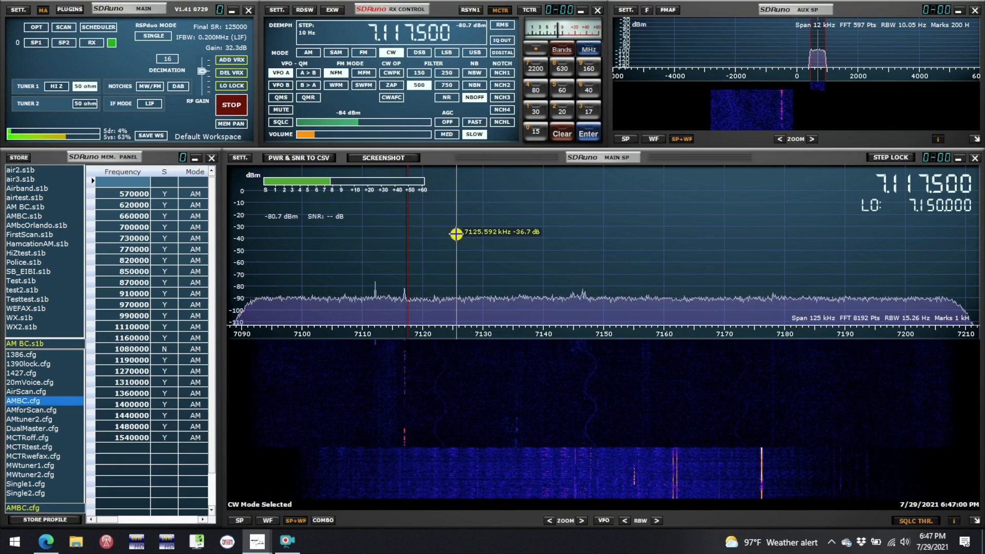
scroll(456, 236, "down", 13)
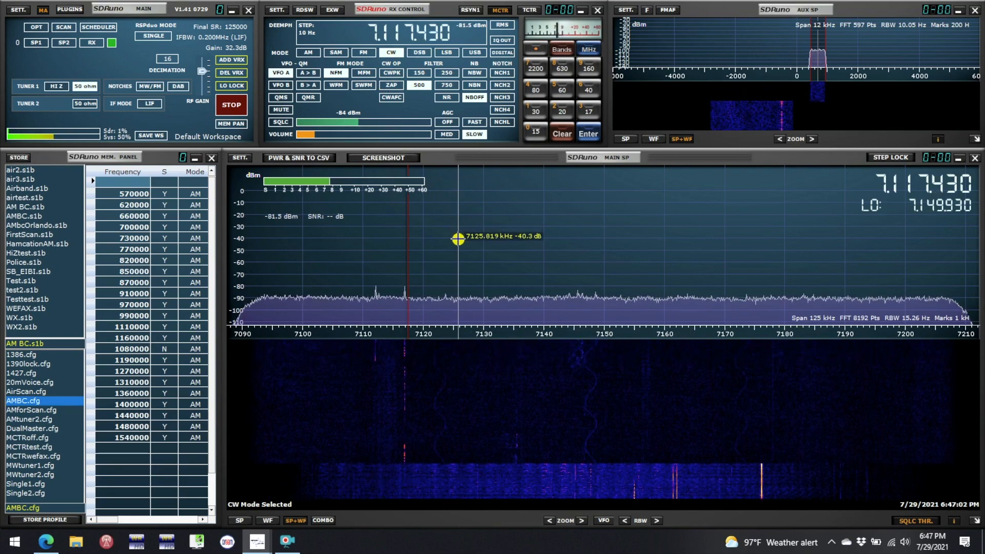
scroll(458, 239, "down", 18)
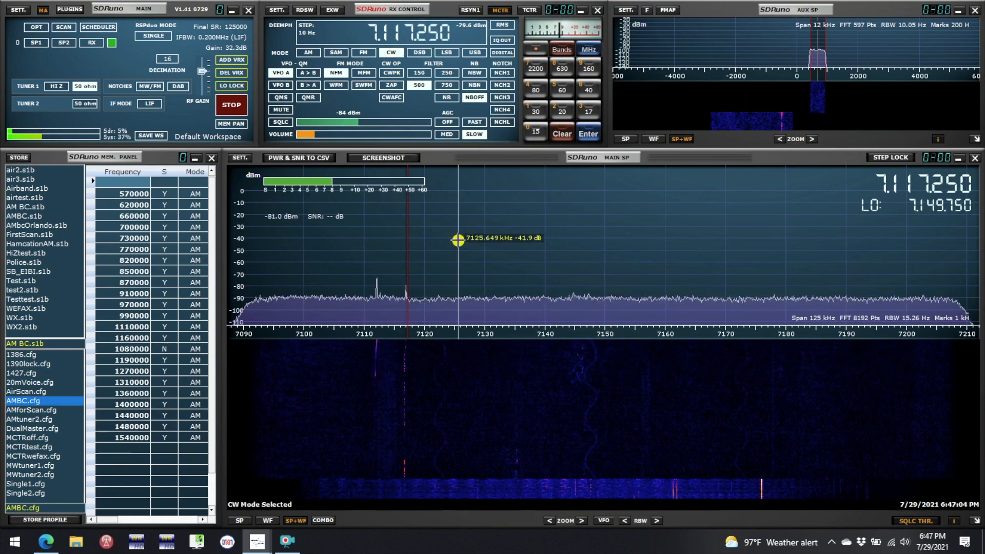
scroll(458, 240, "down", 10)
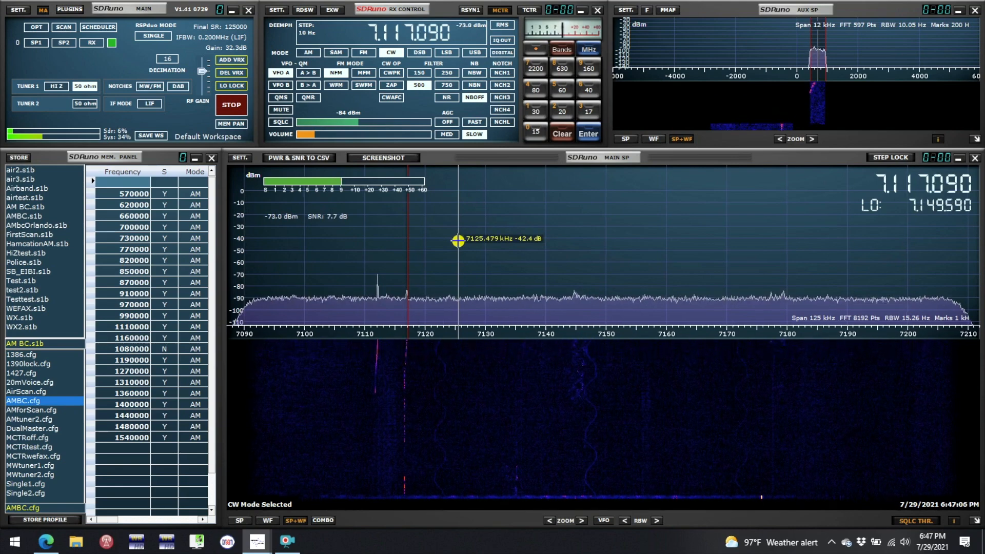
scroll(458, 240, "down", 1)
scroll(458, 241, "down", 1)
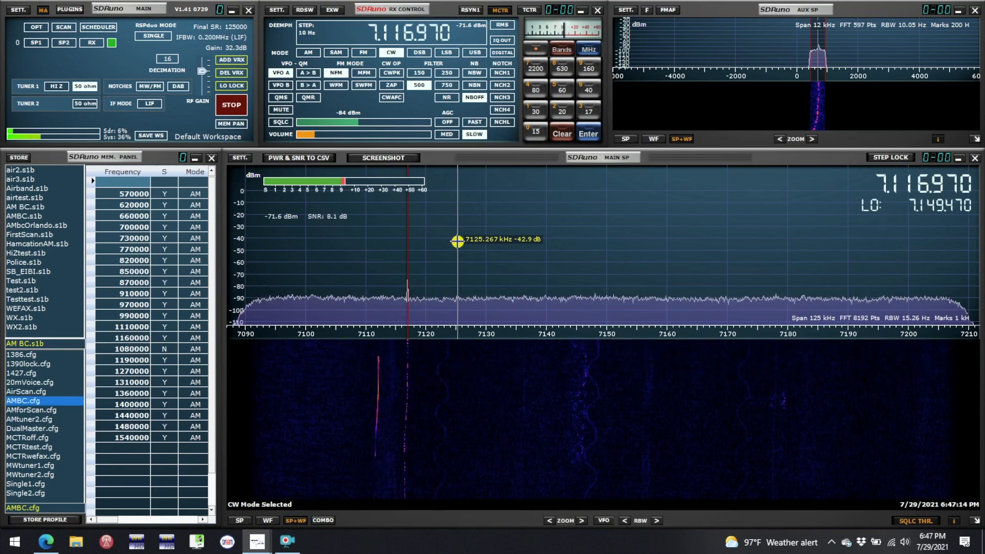
Save the current setup as profile 40mCW and reload it after framing the 40 m band
left_click(50, 520)
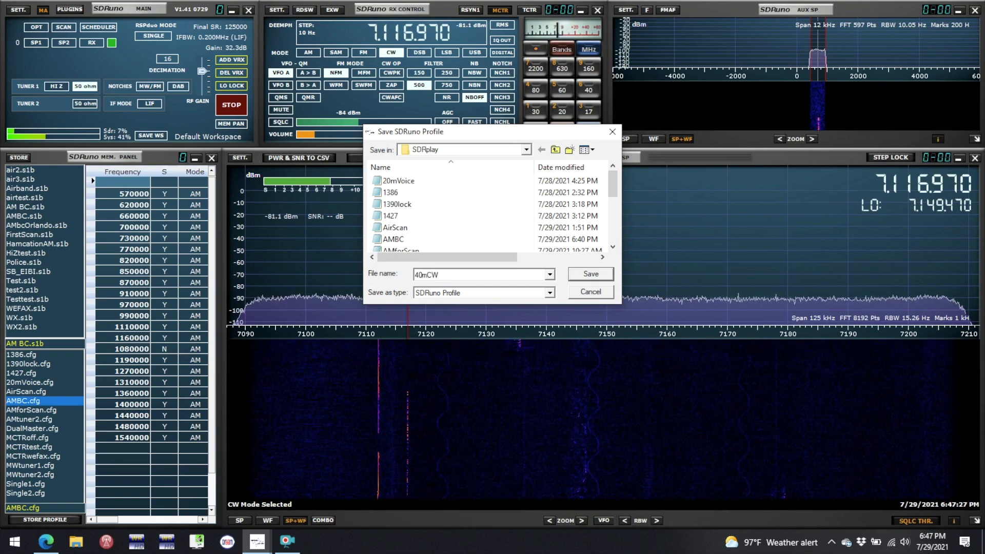
left_click(591, 274)
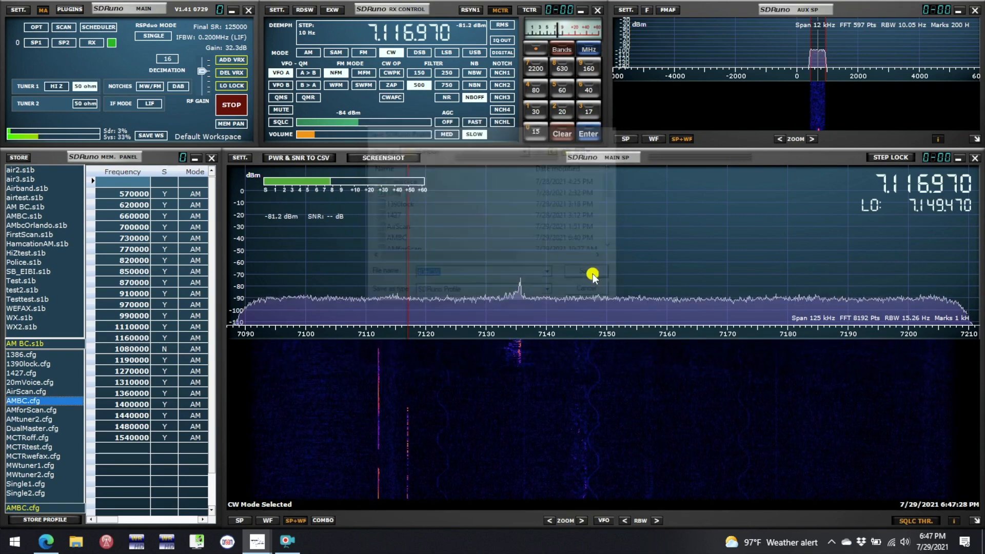
left_click(590, 92)
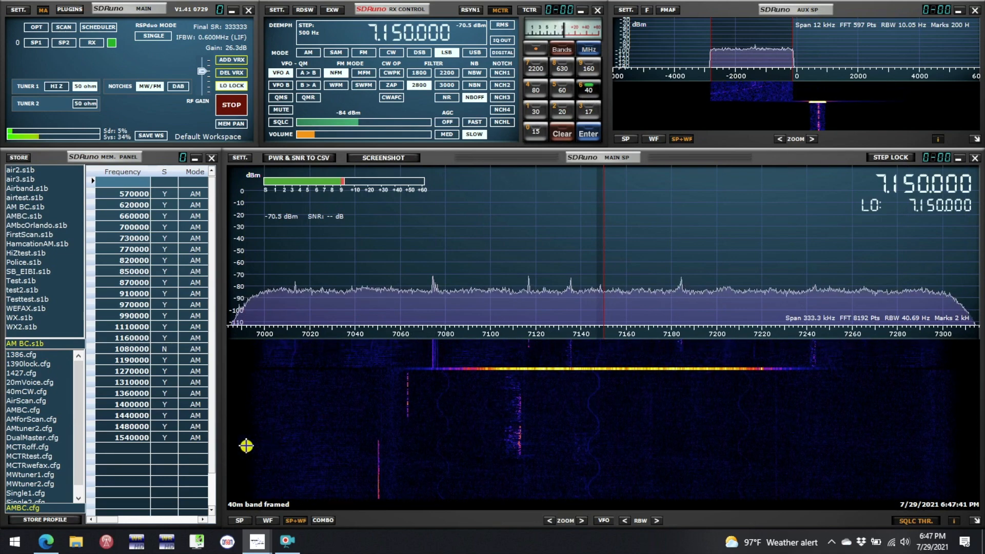
double_click(26, 392)
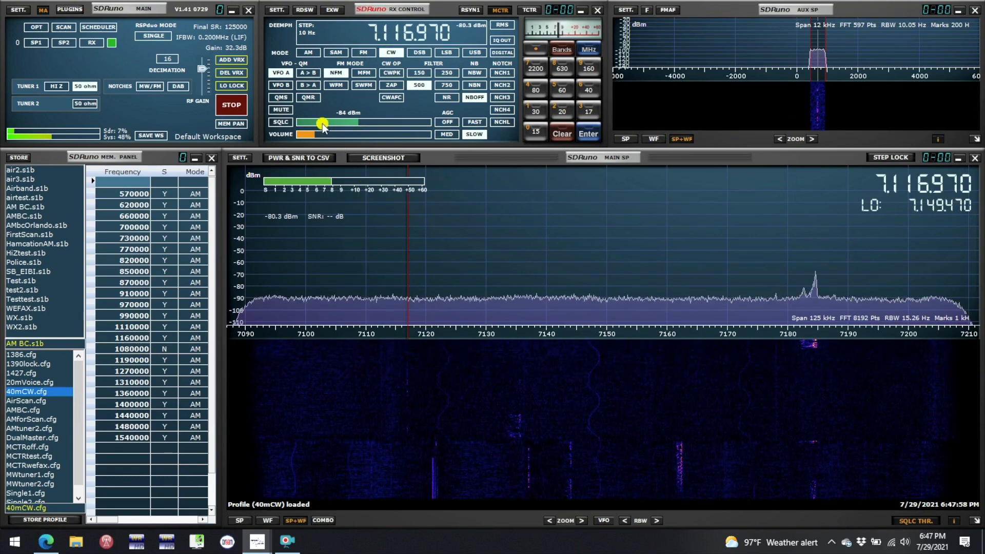
Route the receiver's audio output to Line 1 (Virtual Audio Cable) and save the setup as profile 40mDigital
left_click(277, 10)
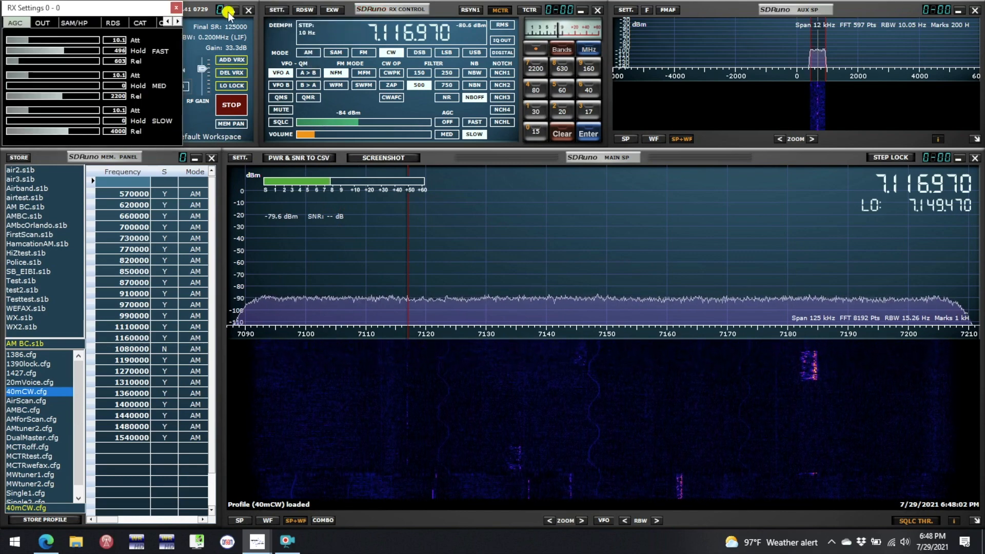
left_click(42, 22)
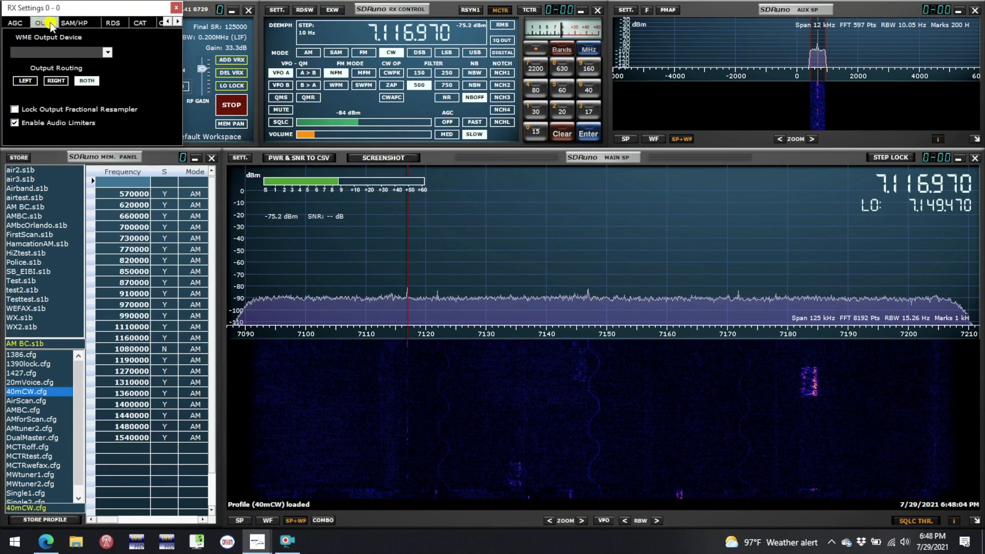
left_click(108, 53)
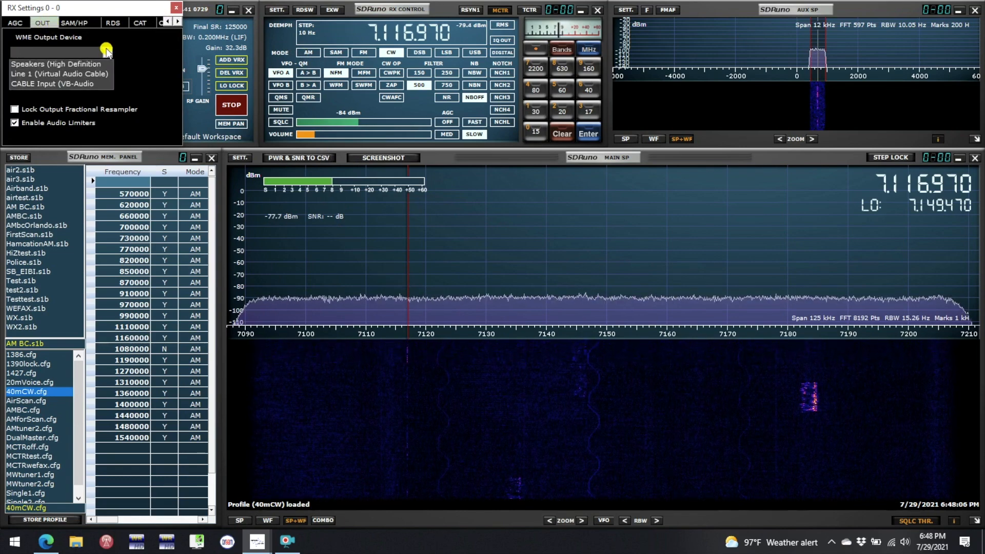
left_click(92, 75)
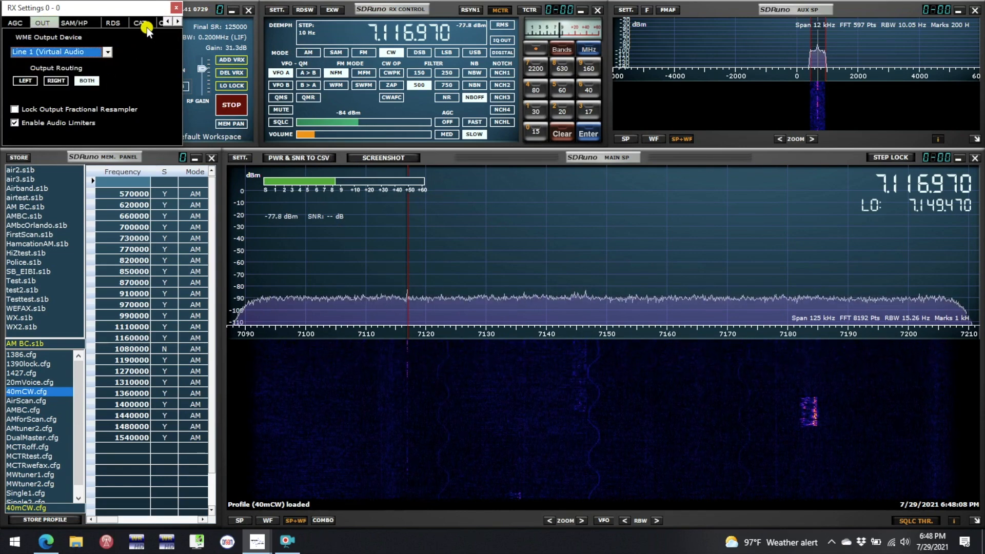
left_click(175, 8)
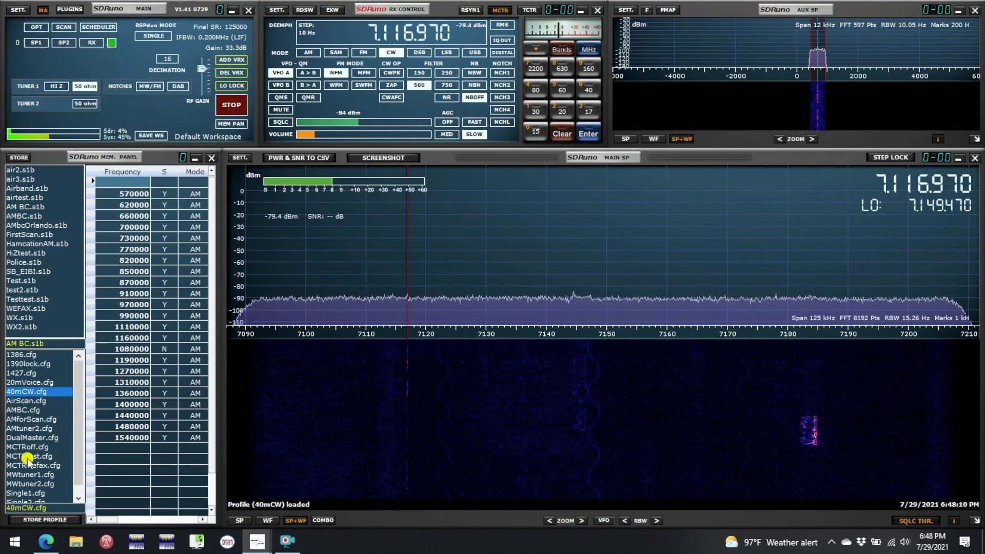
left_click(42, 521)
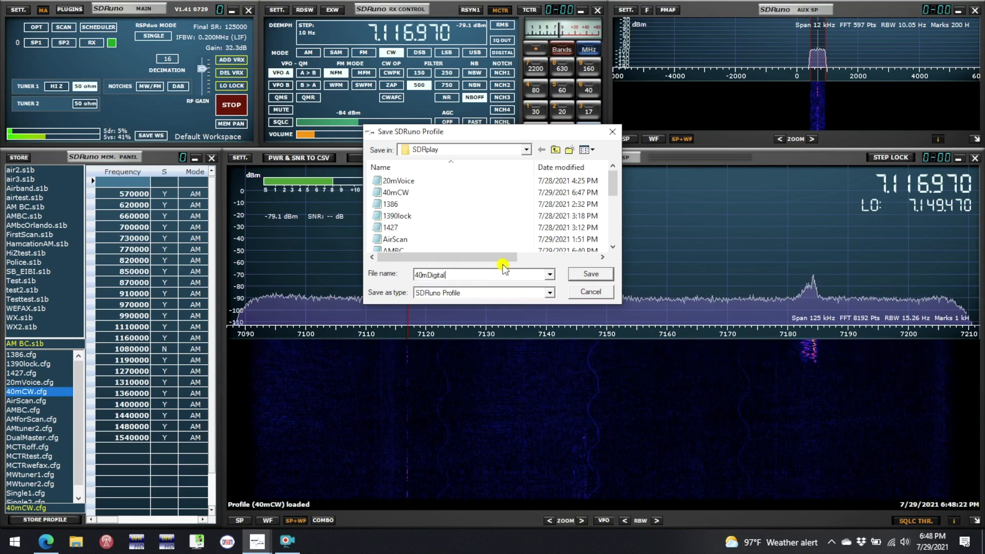
left_click(590, 275)
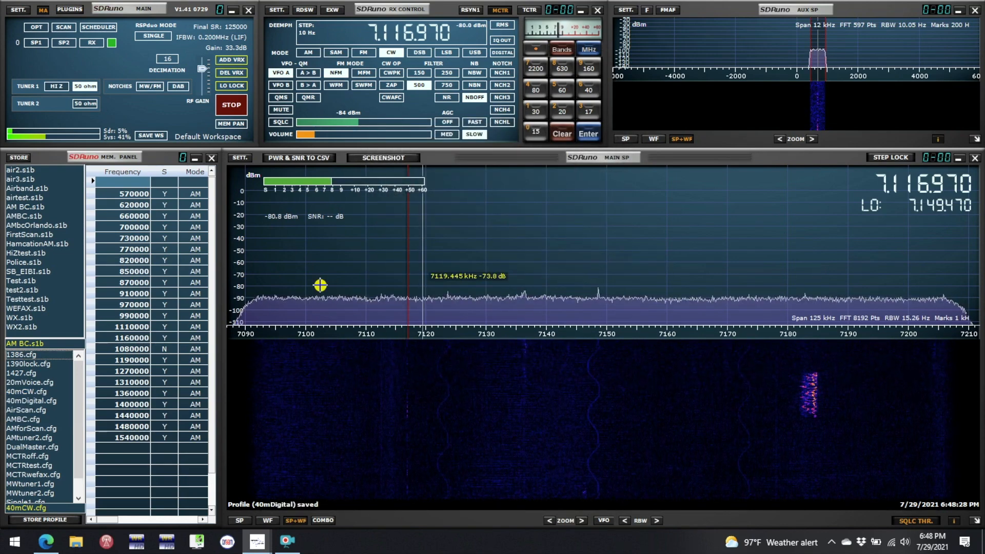
Load the 40mCW.cfg and 20mVoice.cfg profiles in turn and frame the 40 m band
left_click(23, 392)
double_click(23, 392)
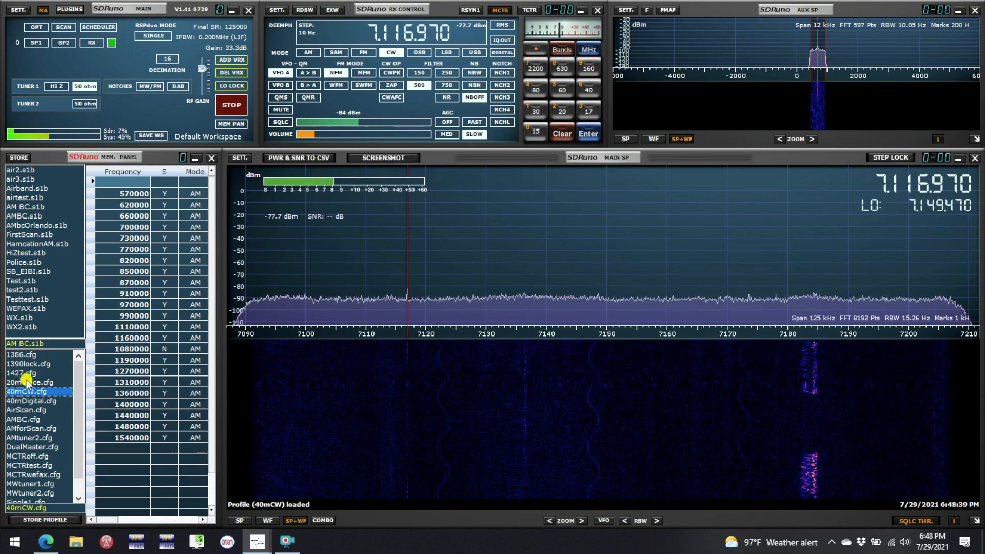
double_click(18, 400)
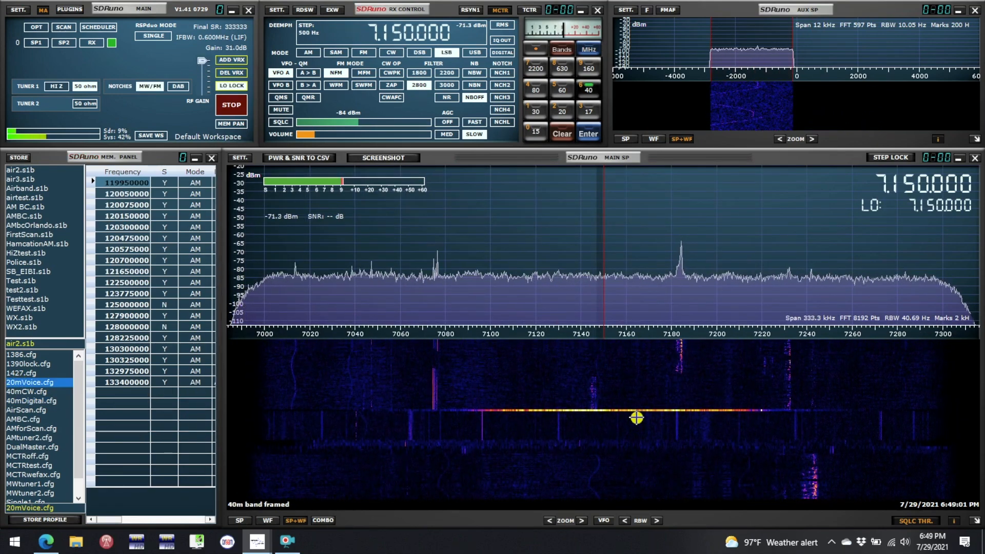
Tune the VFO to 92.5 MHz by direct frequency entry
left_click(418, 35)
type("92")
type("6")
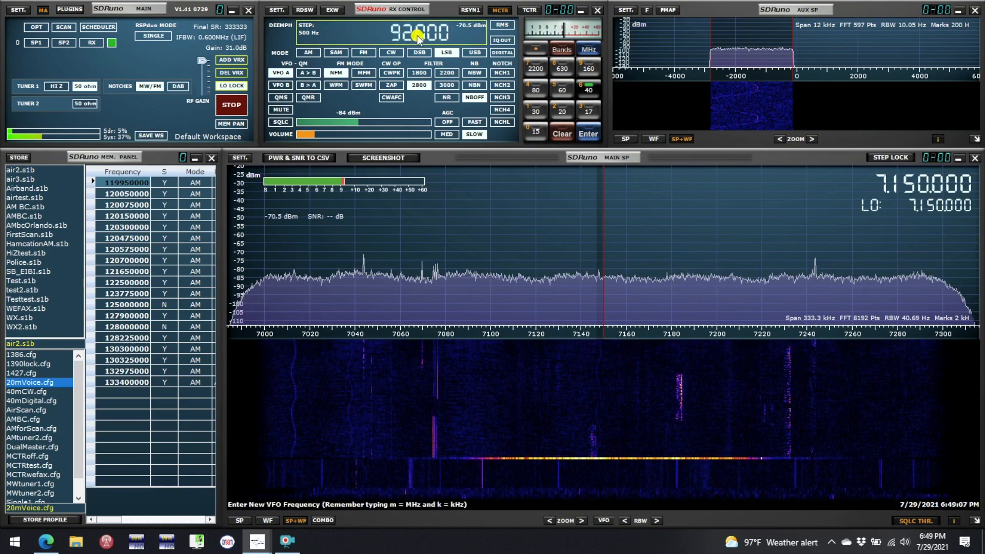
type("m")
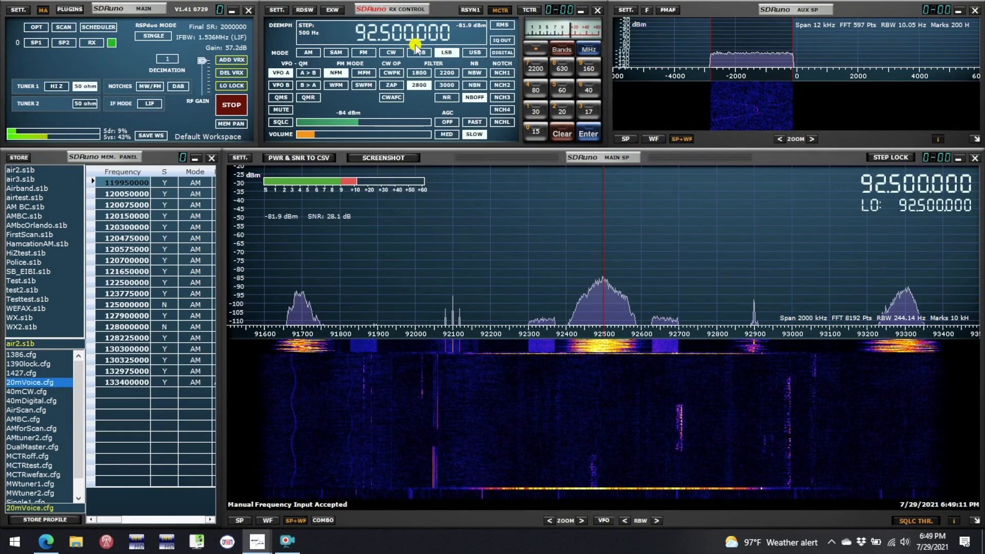
Lower the main spectrum's base level to about -130 dBm
left_click(239, 159)
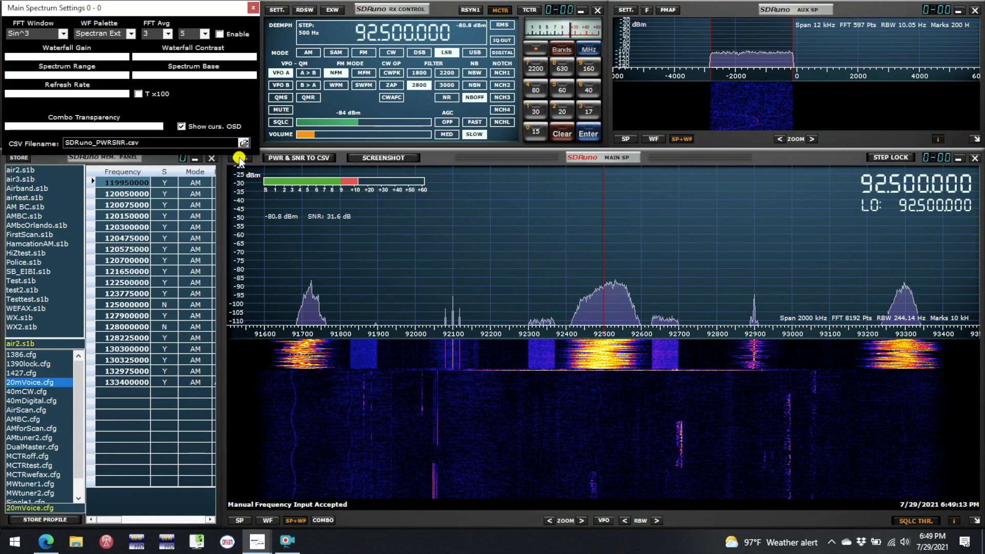
left_click_drag(169, 76, 157, 79)
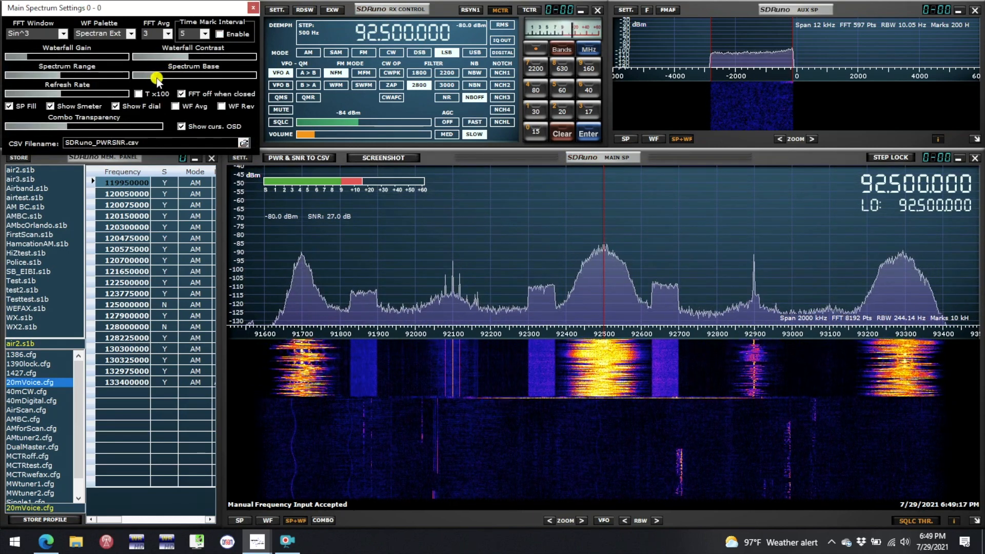
left_click(254, 7)
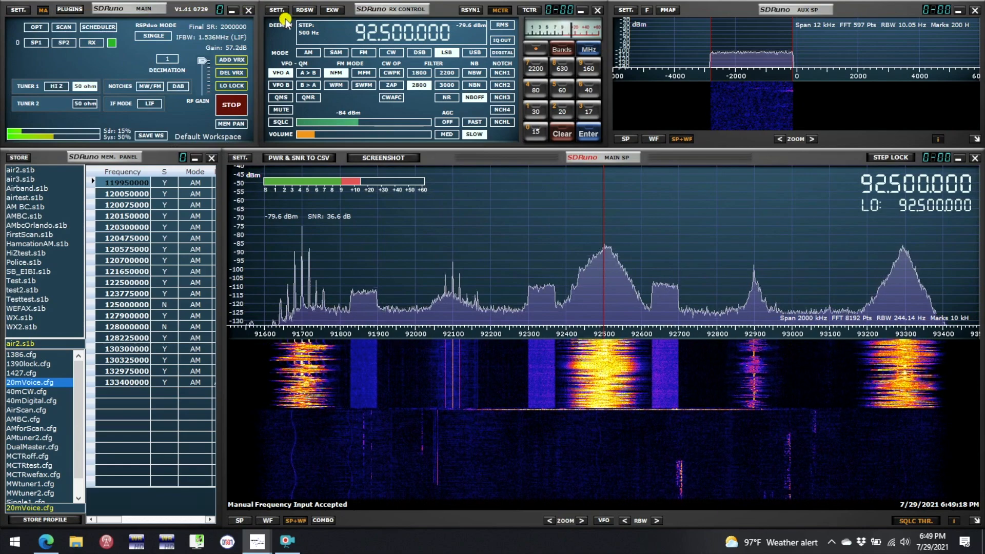
Set the demodulation to stereo wideband FM (SWFM) with the 192K filter
left_click(360, 52)
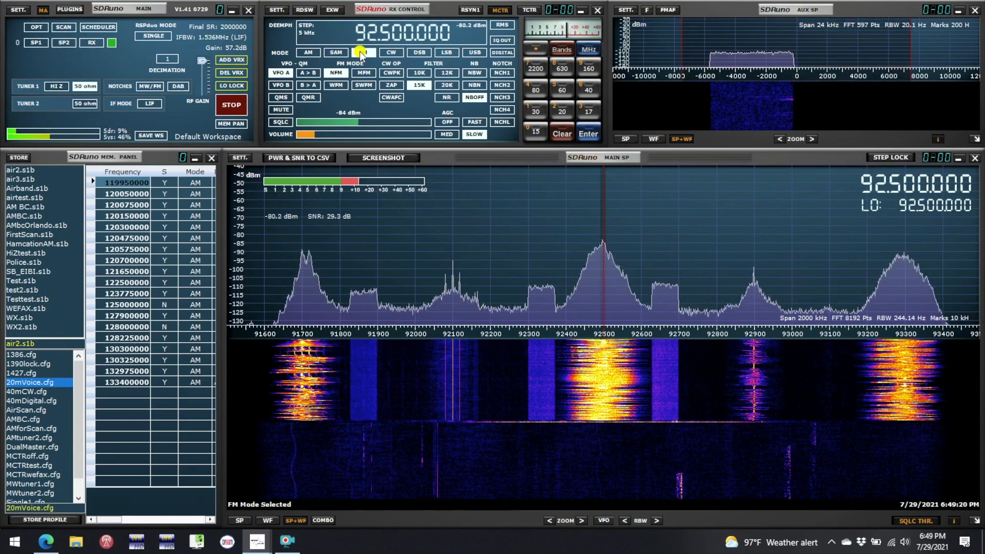
left_click(362, 85)
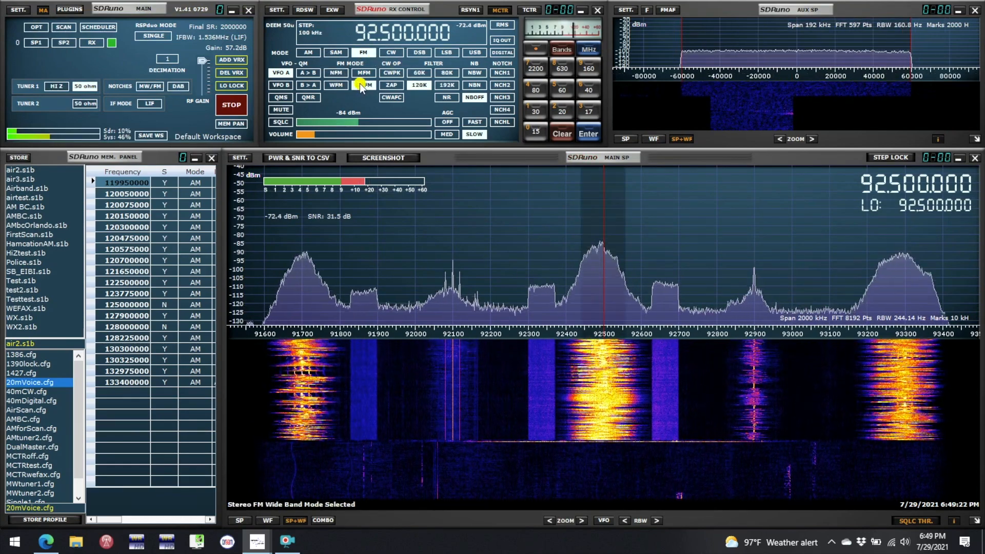
left_click(445, 88)
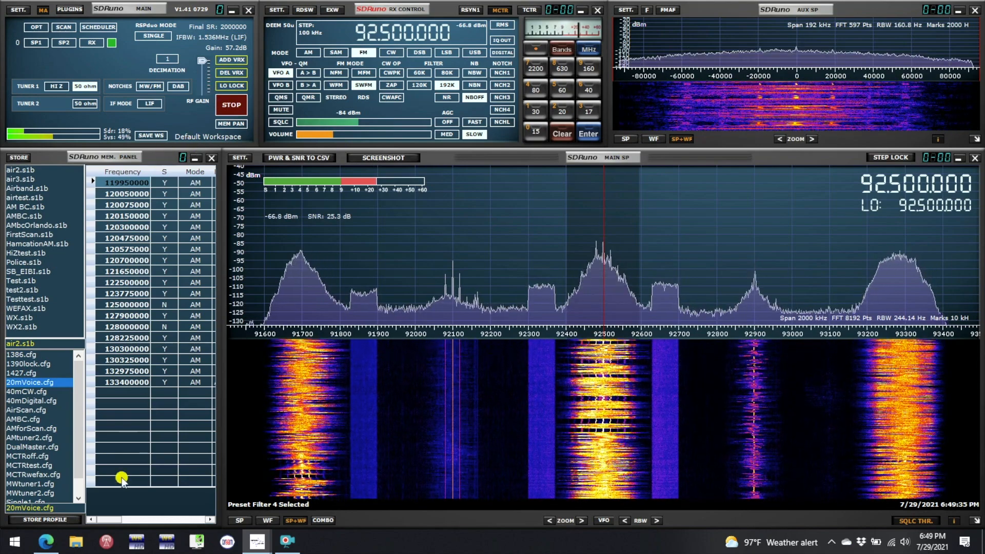
Save the FM broadcast setup as profile FMBC
left_click(51, 520)
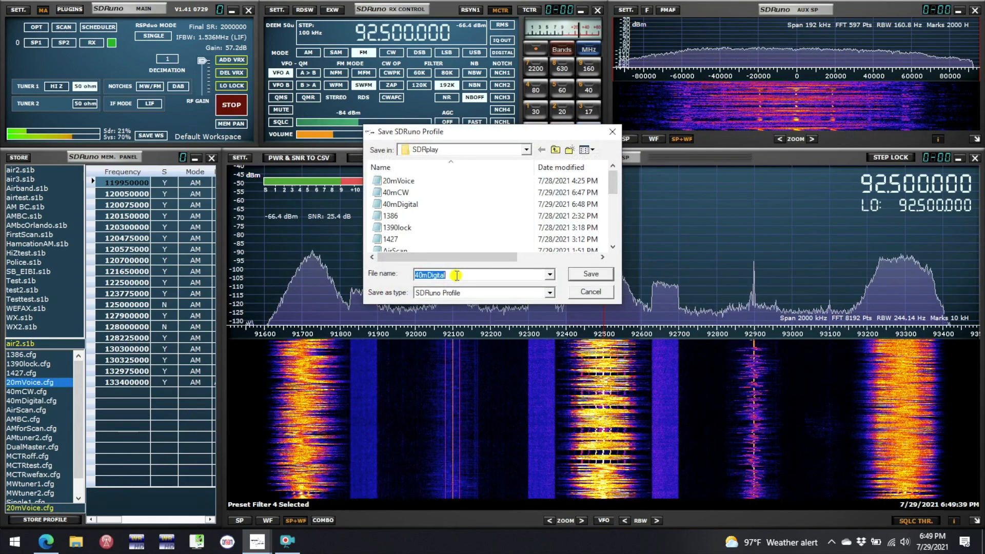
type("FMBC")
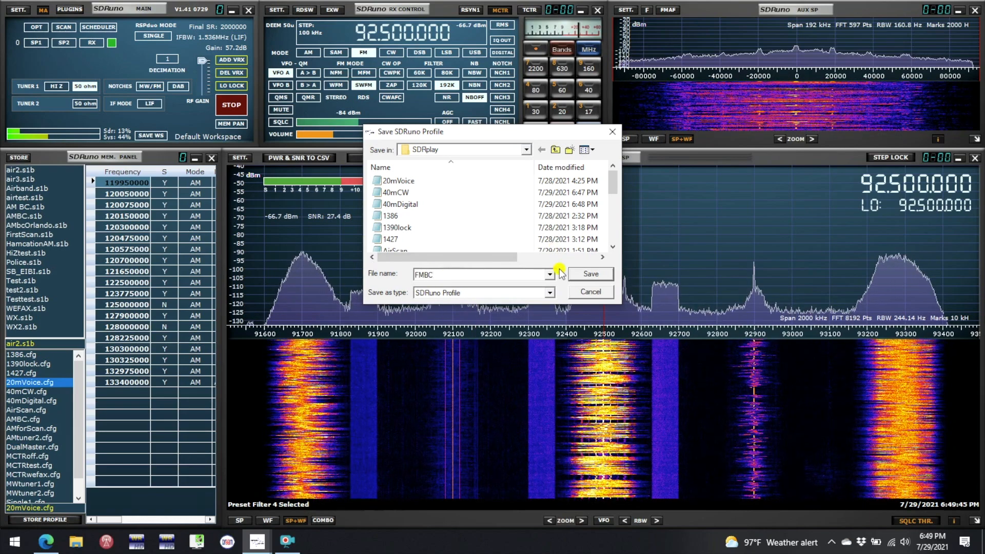
left_click(591, 275)
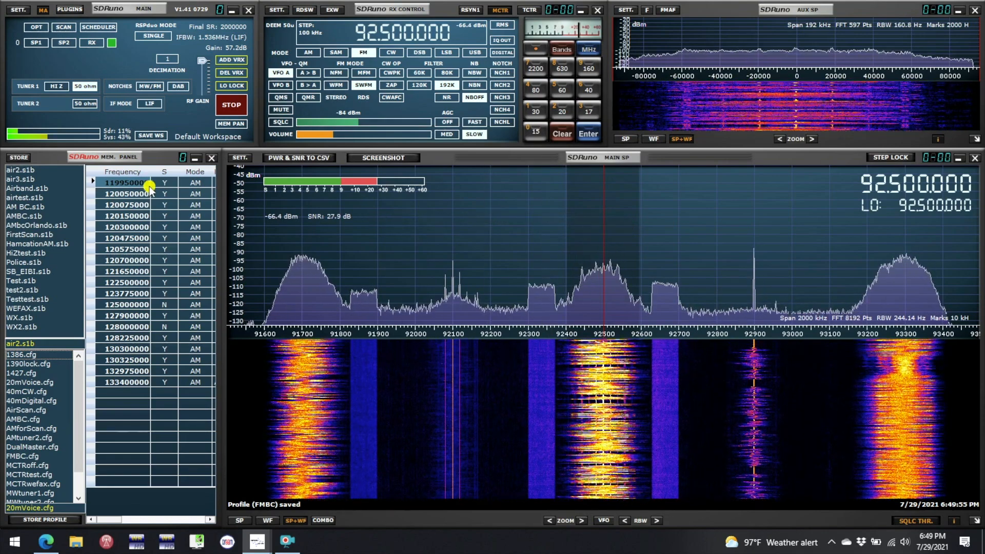
Change the IF mode to ZIF and set the sample rate to 10 MHz
left_click(149, 105)
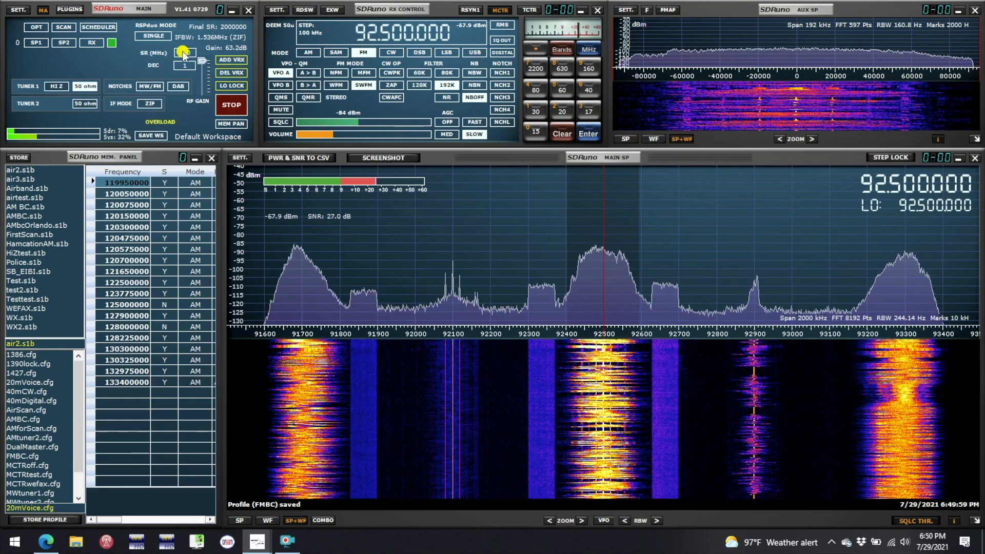
left_click(185, 52)
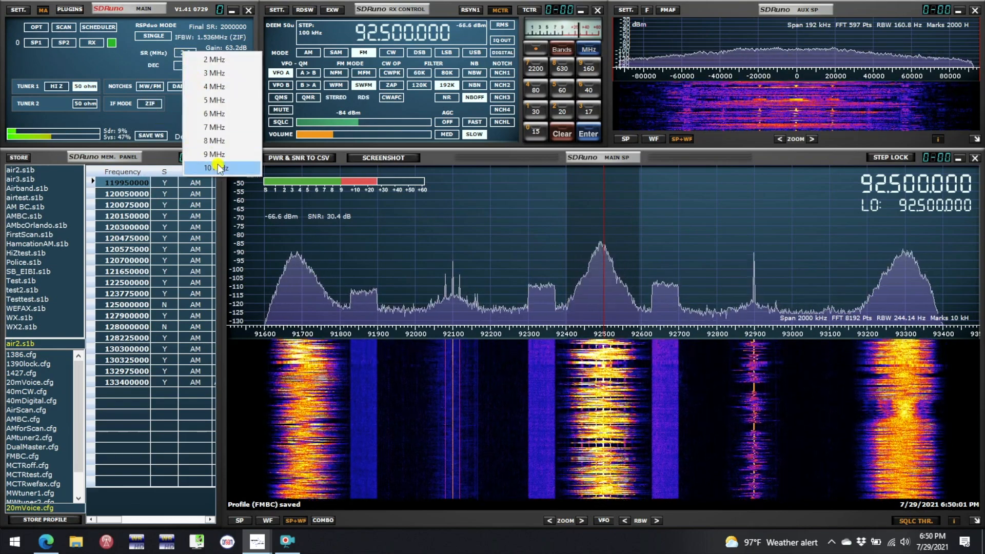
left_click(216, 168)
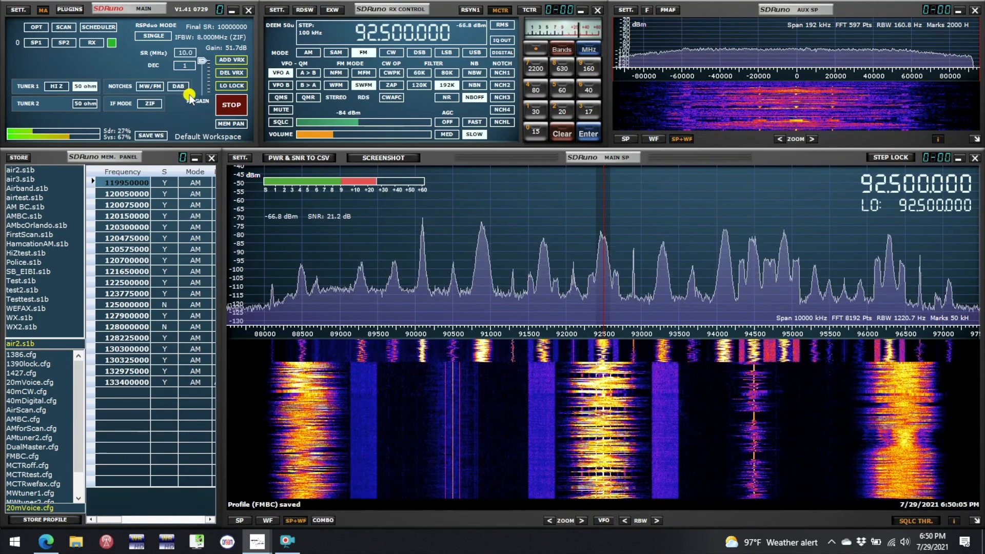
Overwrite the existing FMBC profile with the current wideband setup
left_click(49, 519)
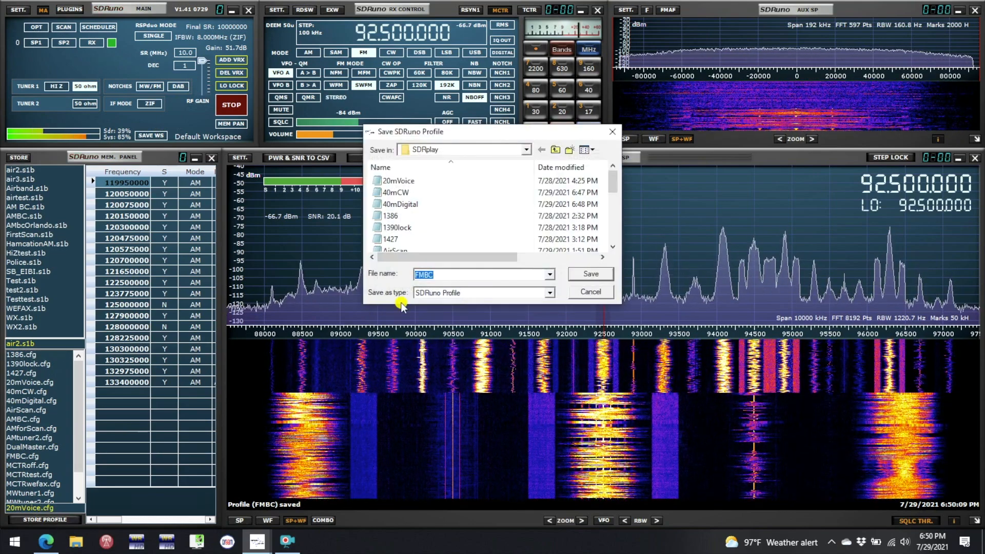
left_click(590, 273)
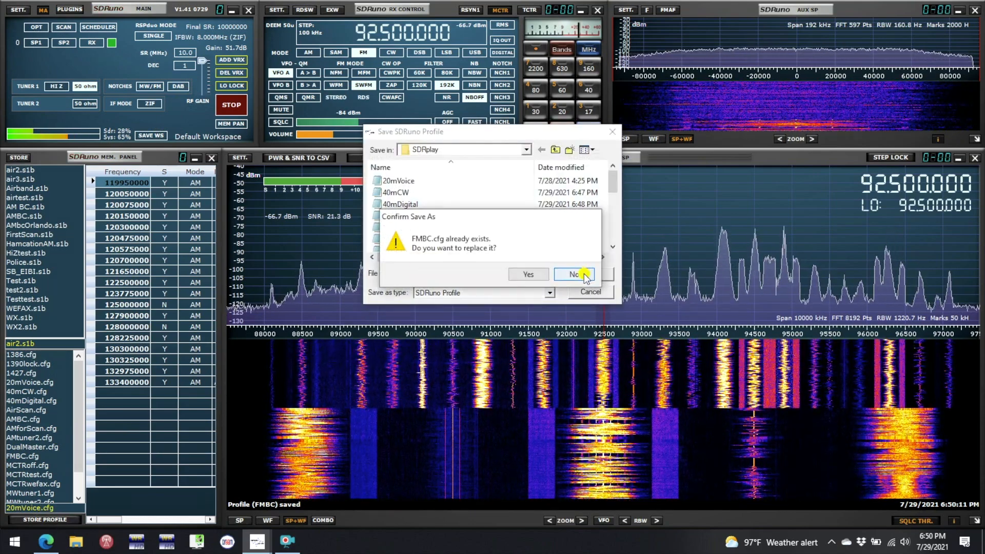
left_click(529, 275)
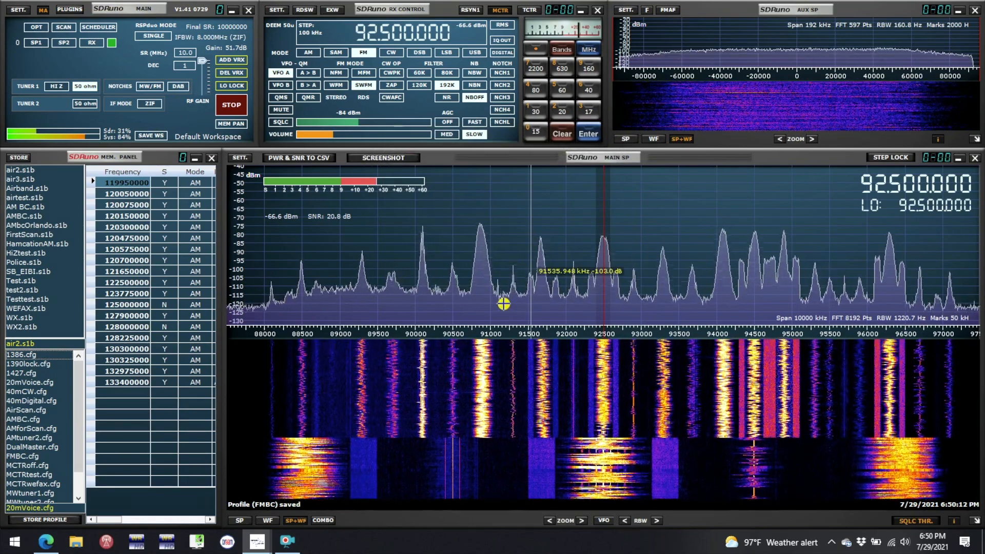
Load the AMBC.cfg profile and frame the 40 m band from the Ham Lower keypad set
left_click(18, 419)
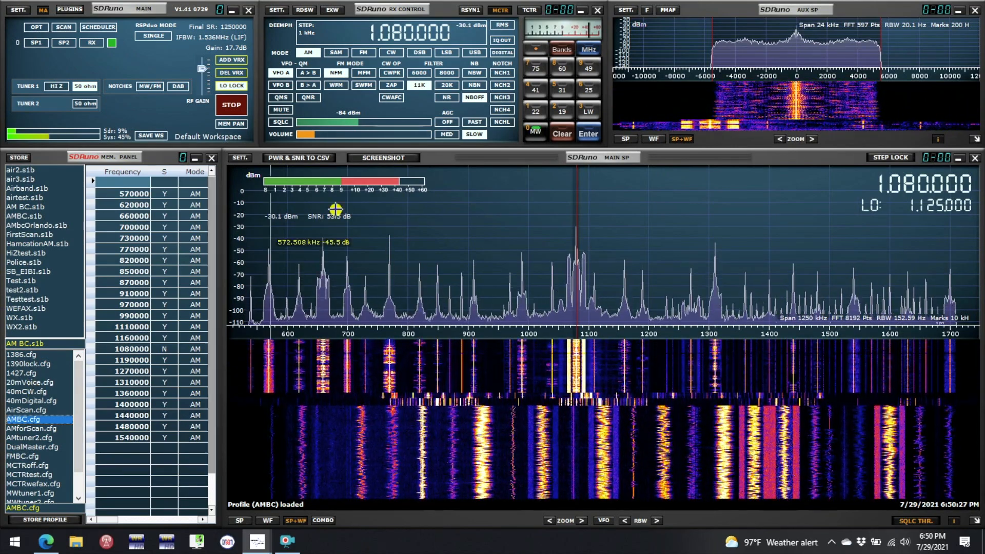
left_click(563, 51)
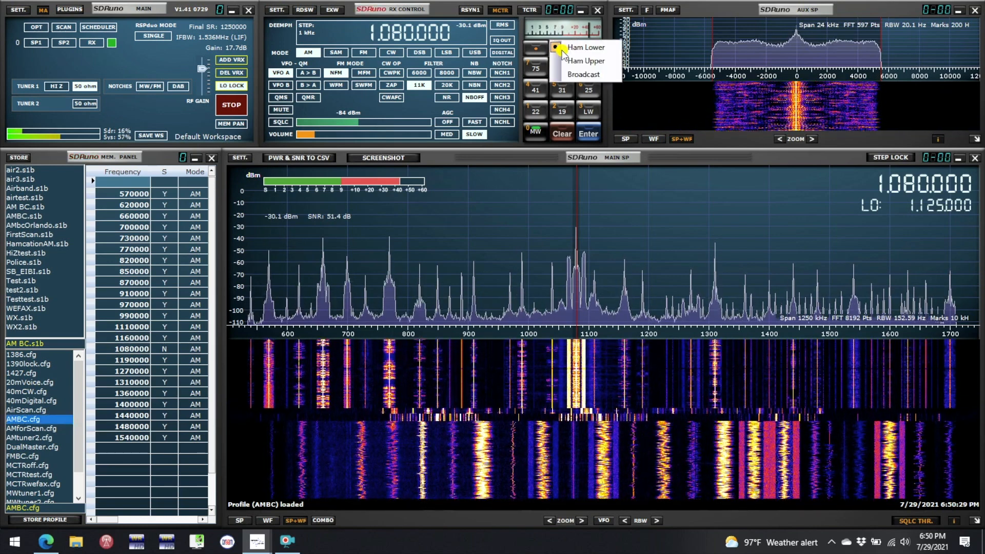
left_click(585, 62)
left_click(589, 91)
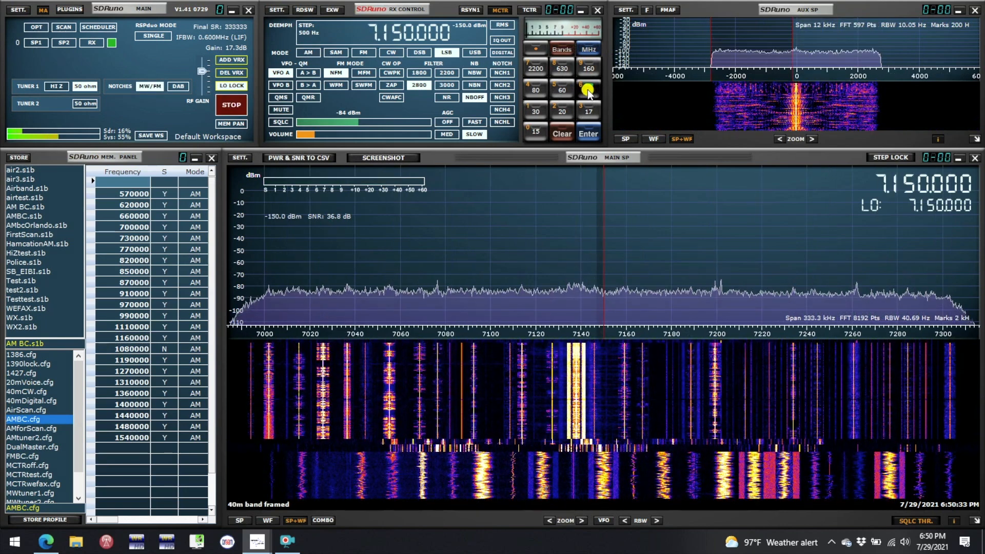